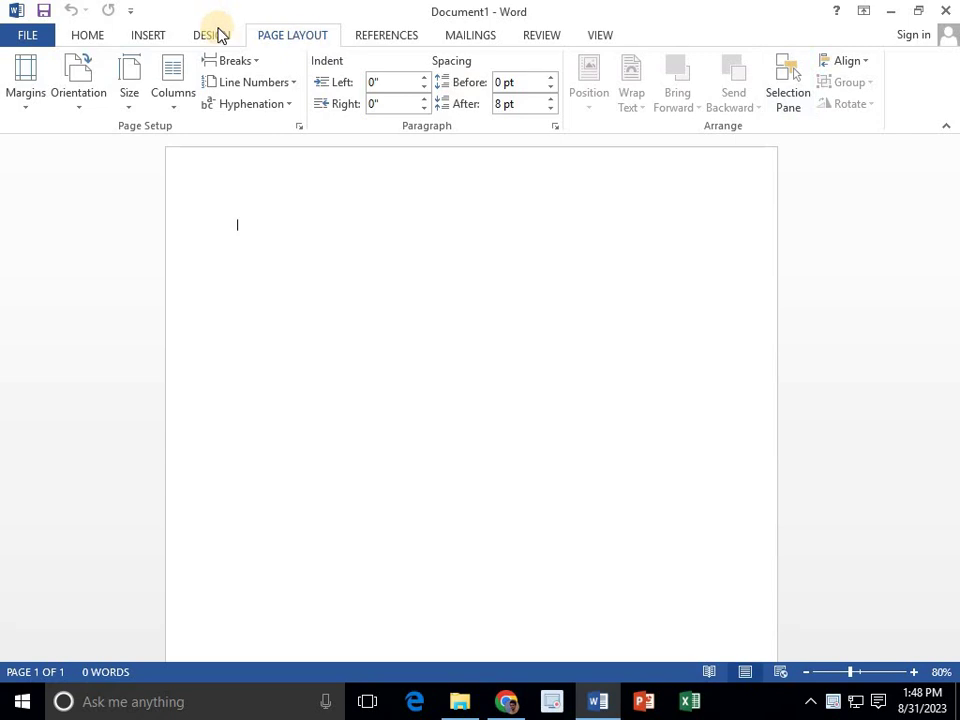
{"action": "left_click", "coordinate": [214, 36]}
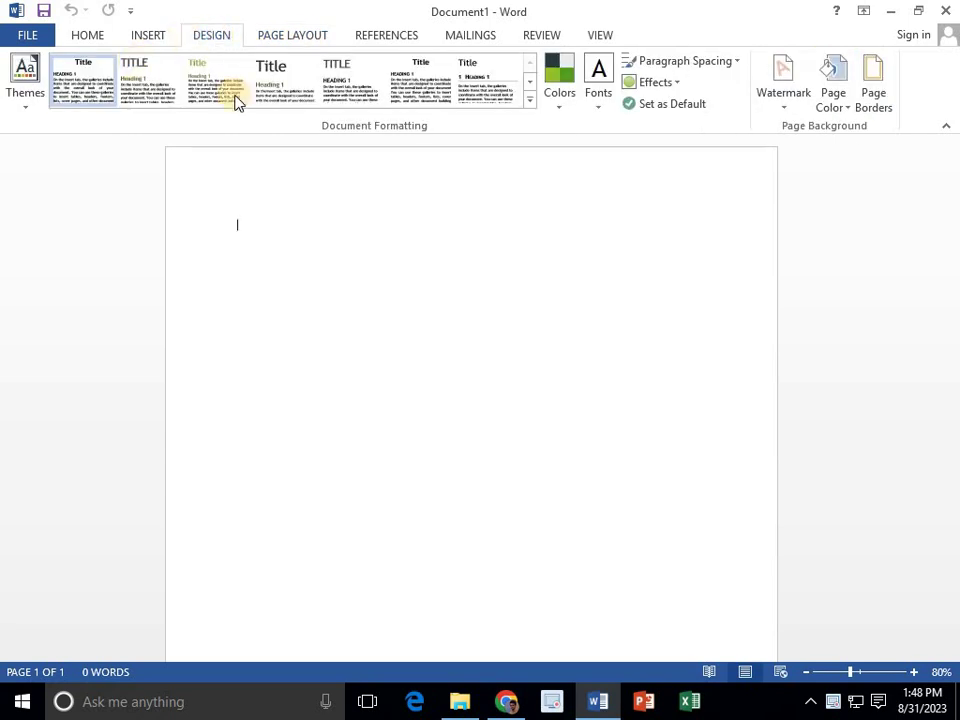
{"action": "left_click", "coordinate": [283, 36]}
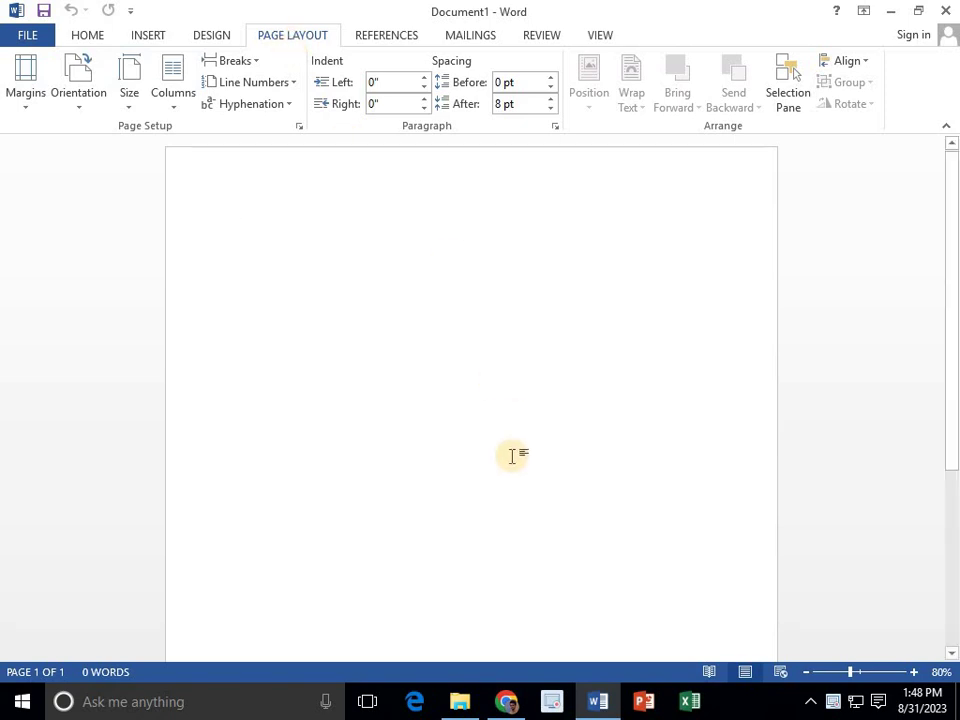
- Switch to Chrome to view the Playlists page of the YouTube channel, and return to the Word document
{"action": "left_click", "coordinate": [504, 701]}
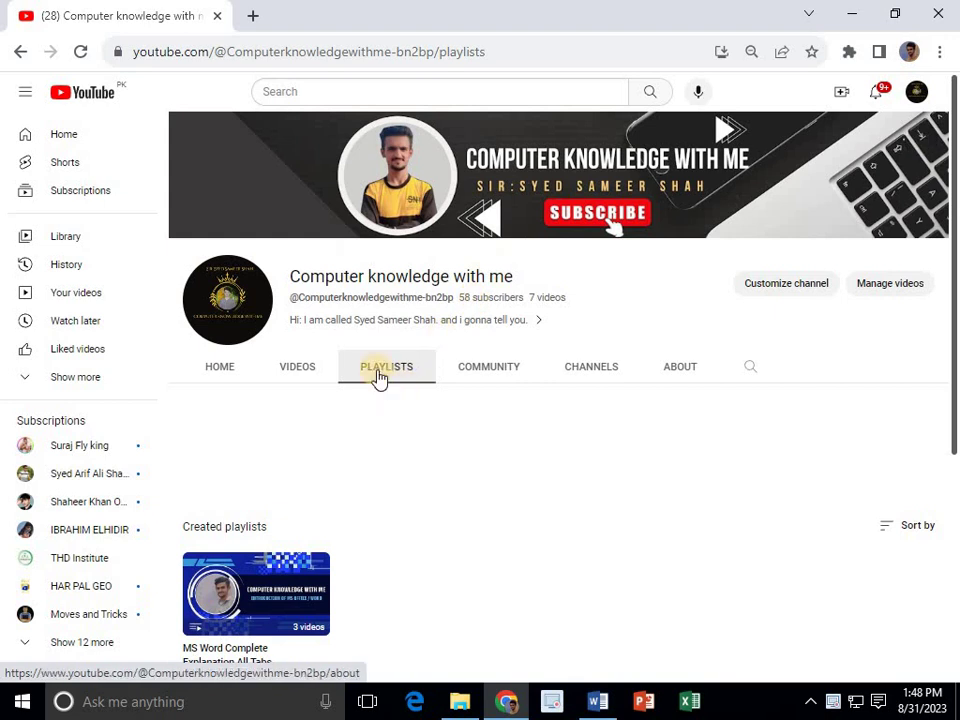
{"action": "mouse_move", "coordinate": [259, 621]}
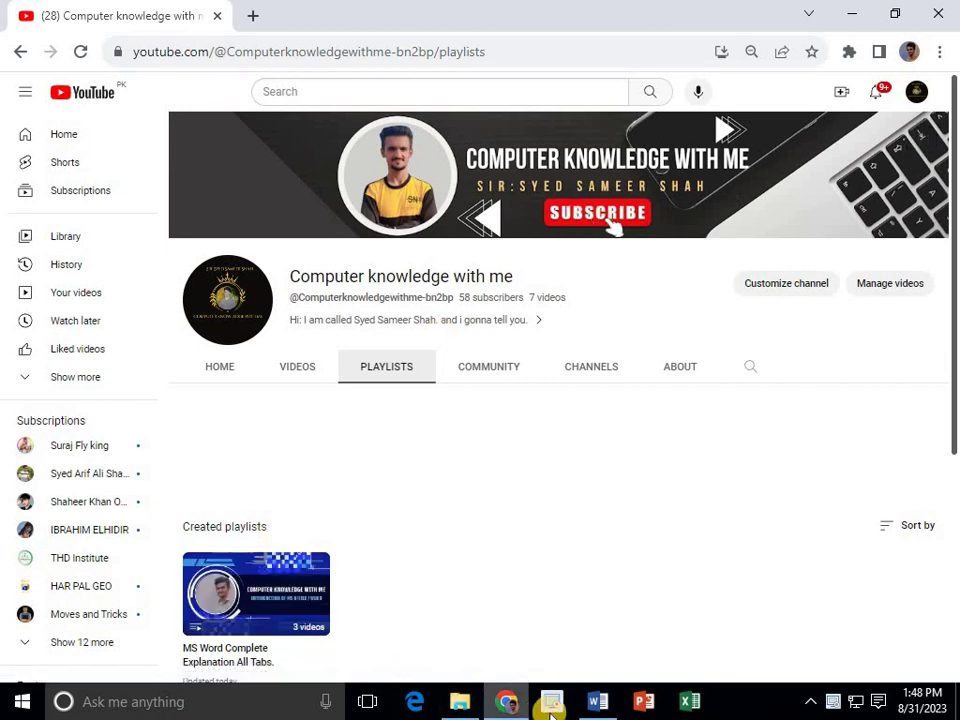
{"action": "left_click", "coordinate": [596, 706]}
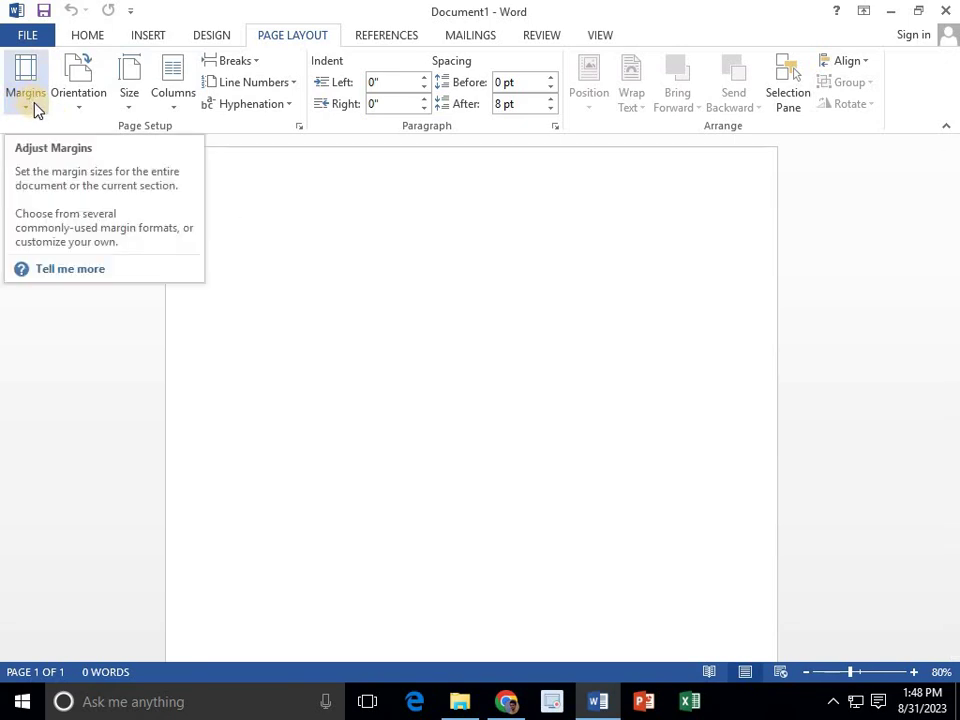
- Fill the blank document with sample paragraphs using the =rand() function
{"action": "type", "text": "=rand"}
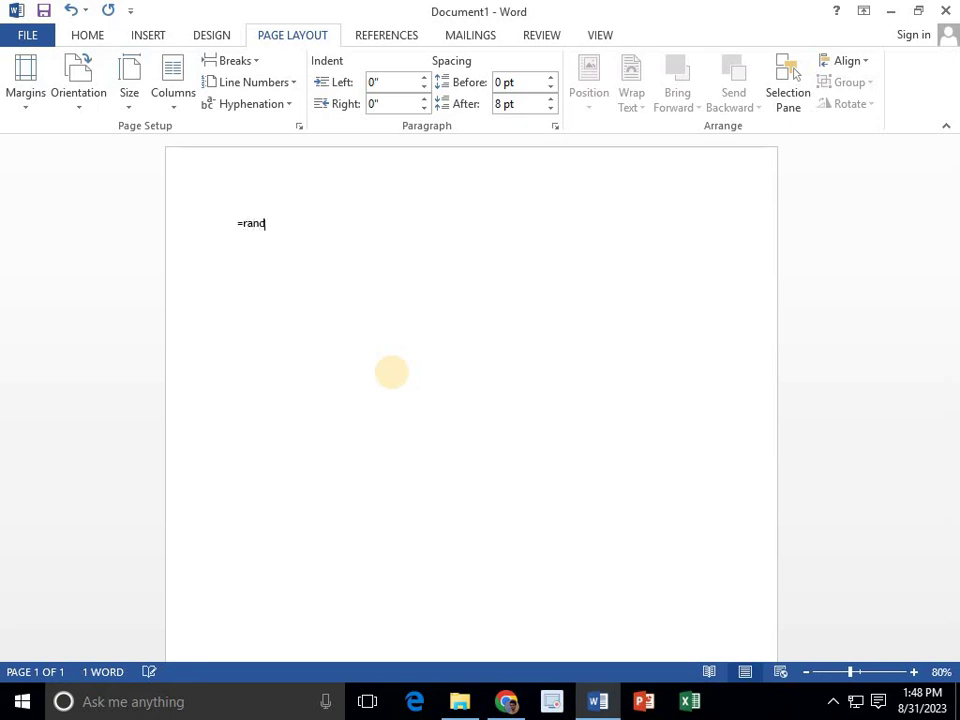
{"action": "type", "text": "()"}
{"action": "key", "text": "Return"}
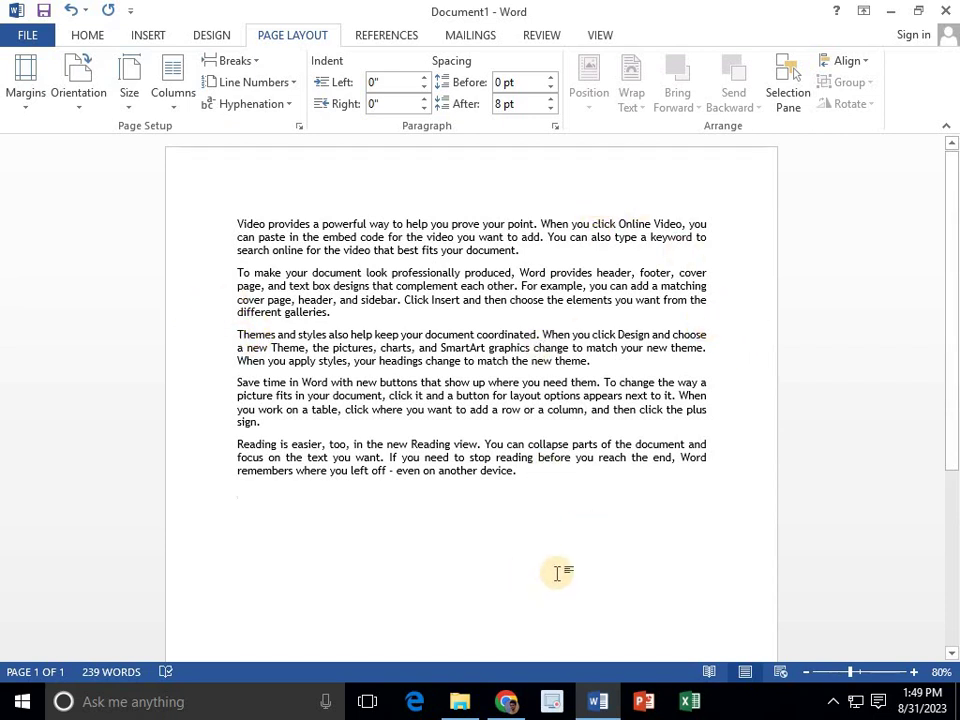
- Try the Narrow, Moderate and Wide margin presets on the document in turn
{"action": "left_click", "coordinate": [28, 96]}
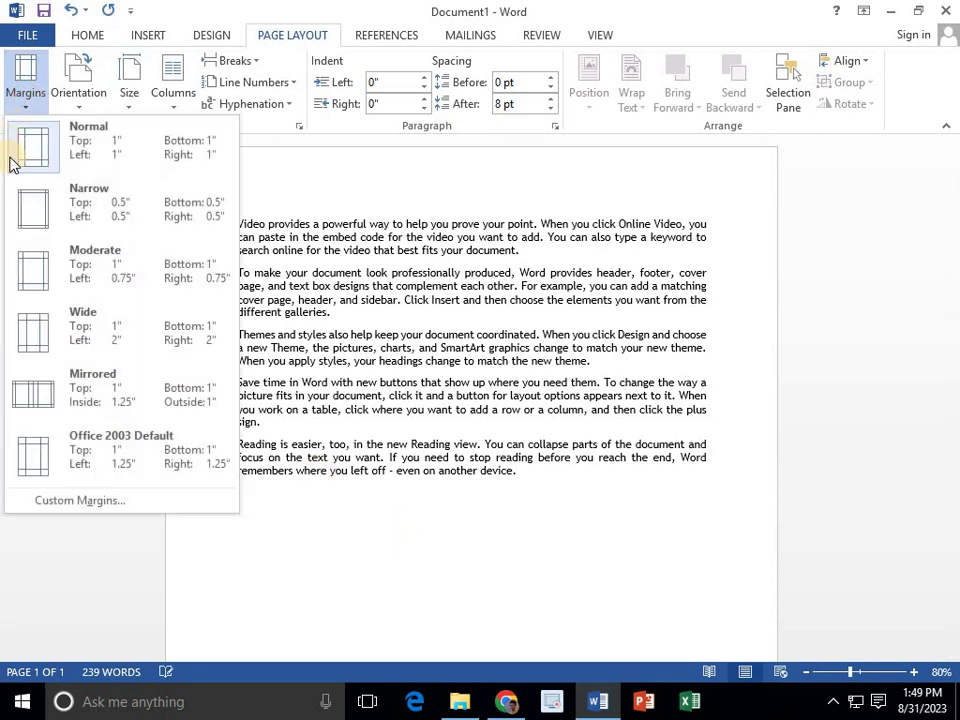
{"action": "left_click", "coordinate": [55, 215]}
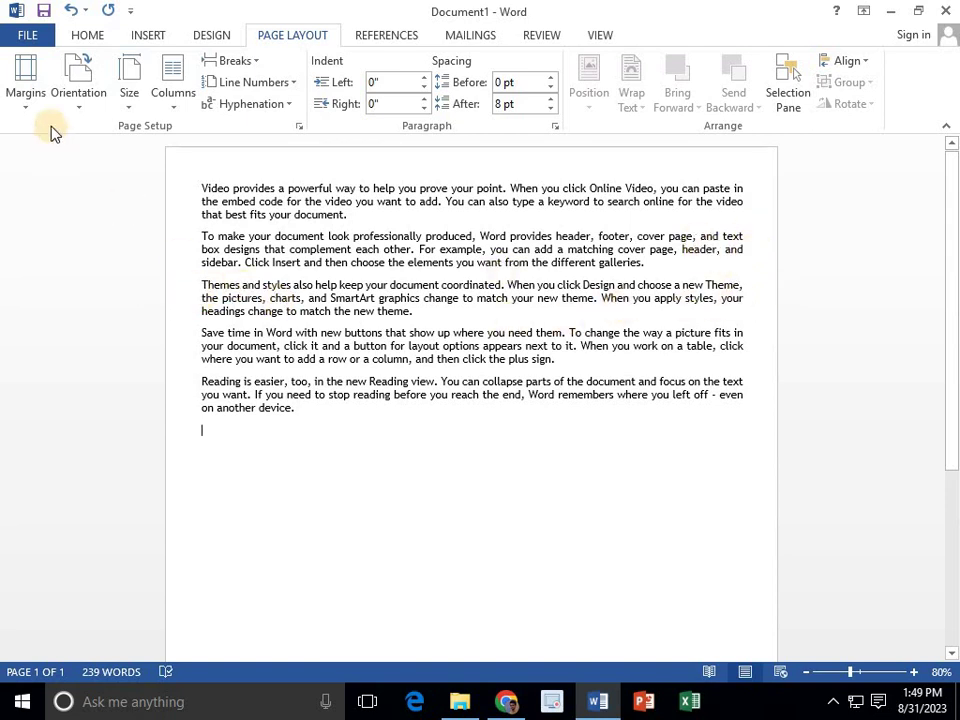
{"action": "left_click", "coordinate": [25, 78]}
{"action": "left_click", "coordinate": [21, 253]}
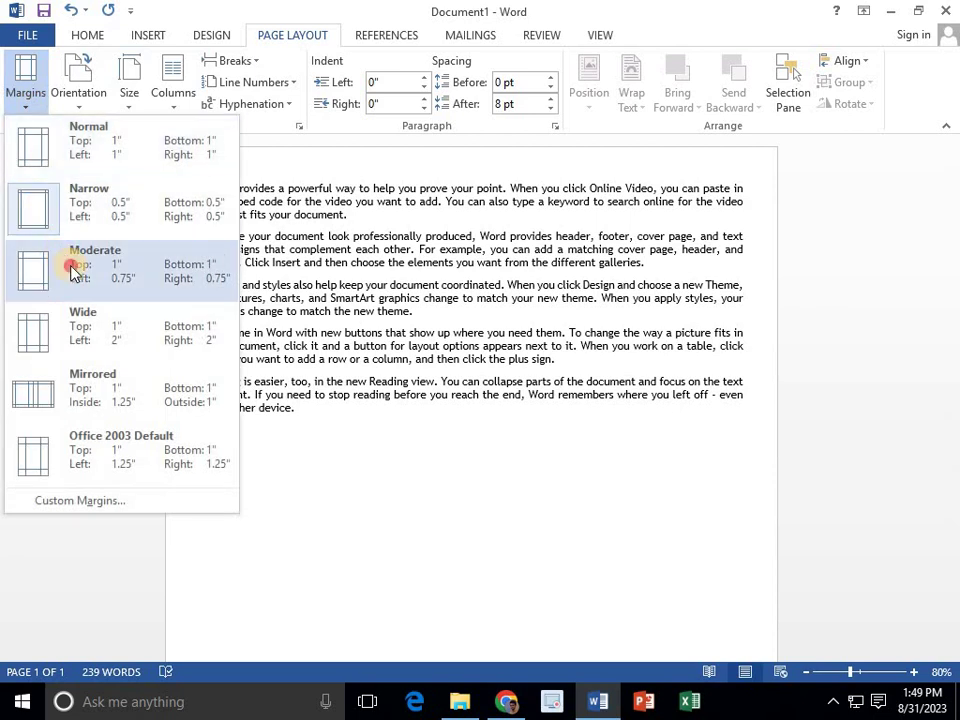
{"action": "left_click", "coordinate": [25, 110]}
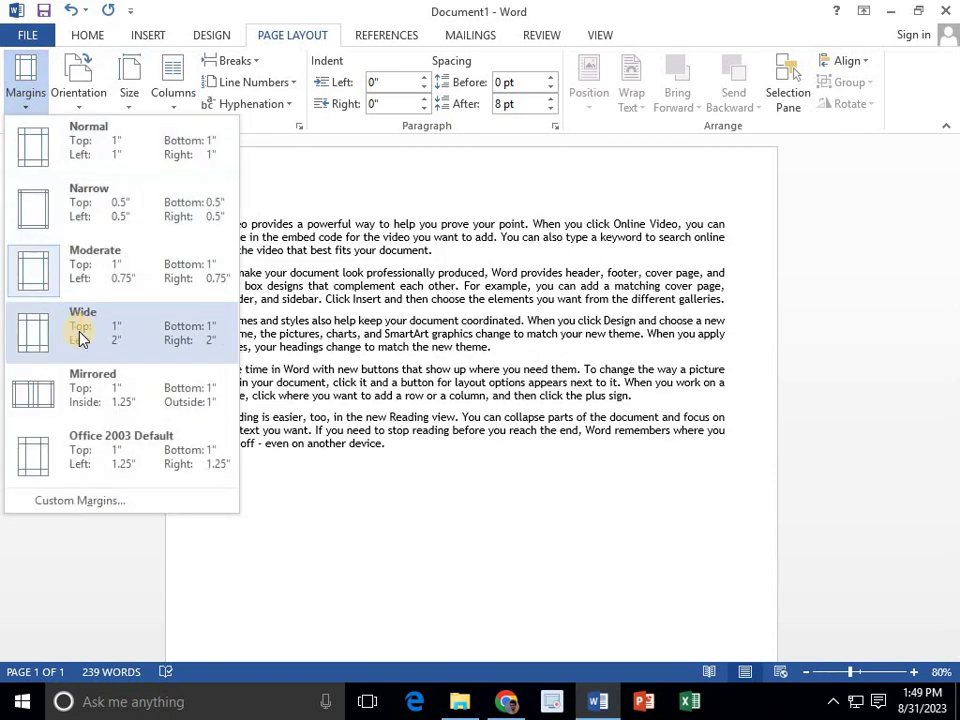
{"action": "left_click", "coordinate": [58, 246]}
- Try the Mirrored margin preset, and set the page back to Normal margins
{"action": "left_click", "coordinate": [19, 100]}
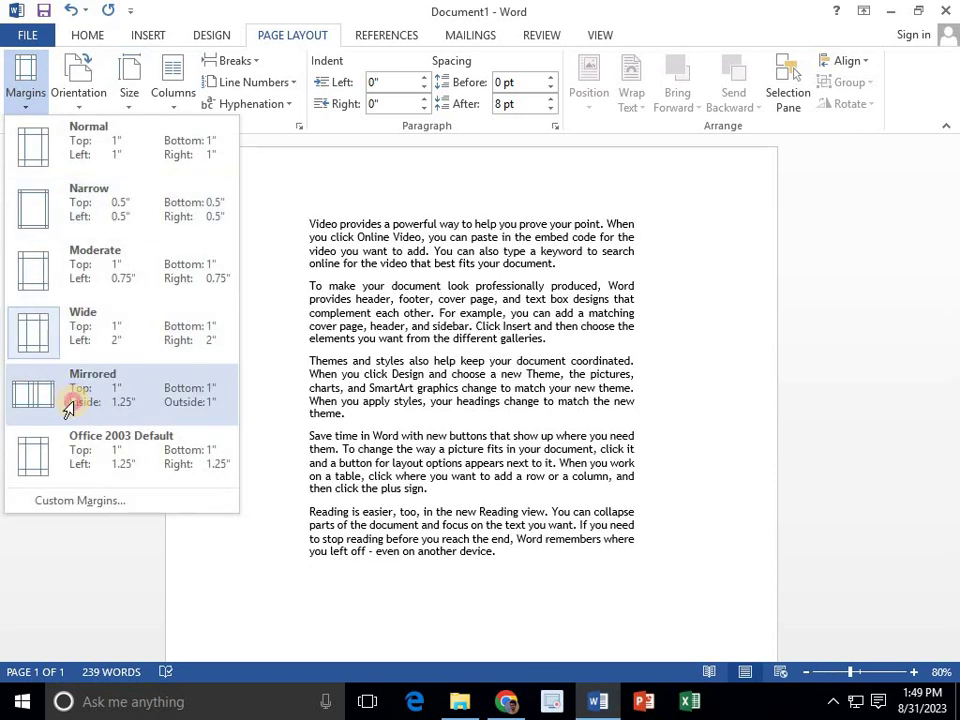
{"action": "left_click", "coordinate": [25, 405]}
{"action": "left_click", "coordinate": [22, 100]}
{"action": "left_click", "coordinate": [97, 152]}
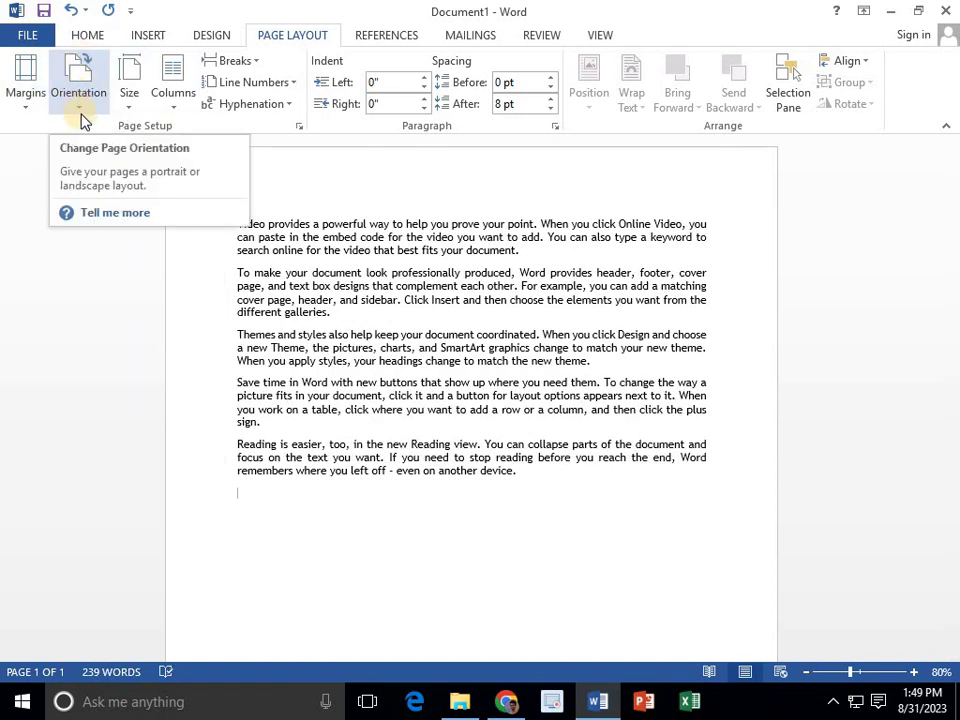
- Change the page orientation to Landscape, and switch it back to Portrait
{"action": "left_click", "coordinate": [83, 110]}
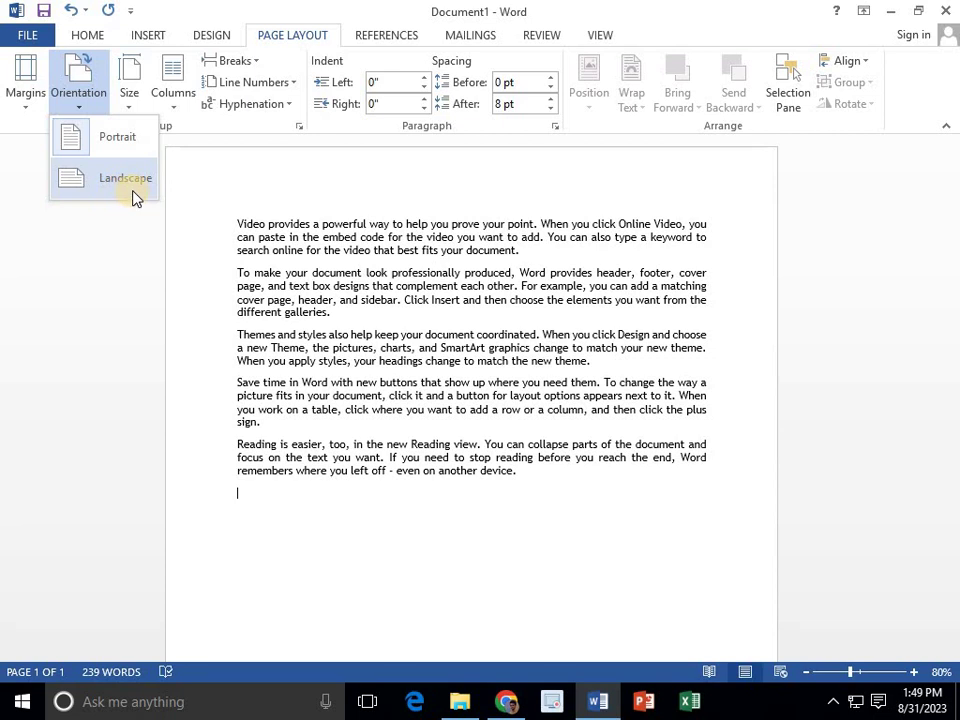
{"action": "left_click", "coordinate": [806, 672]}
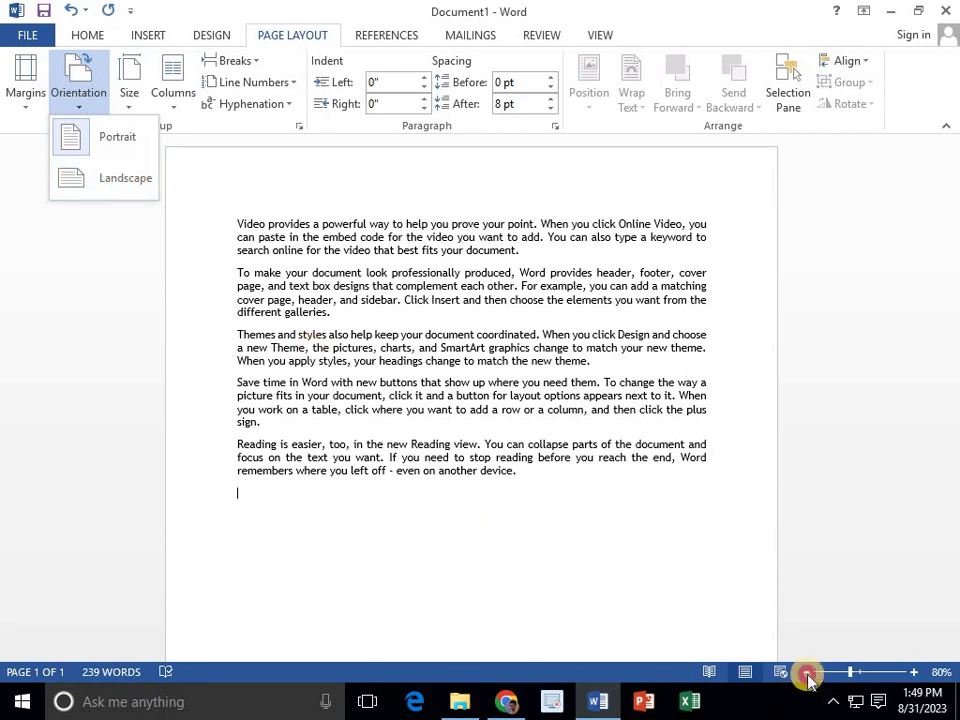
{"action": "left_click", "coordinate": [806, 672]}
{"action": "left_click", "coordinate": [806, 672]}
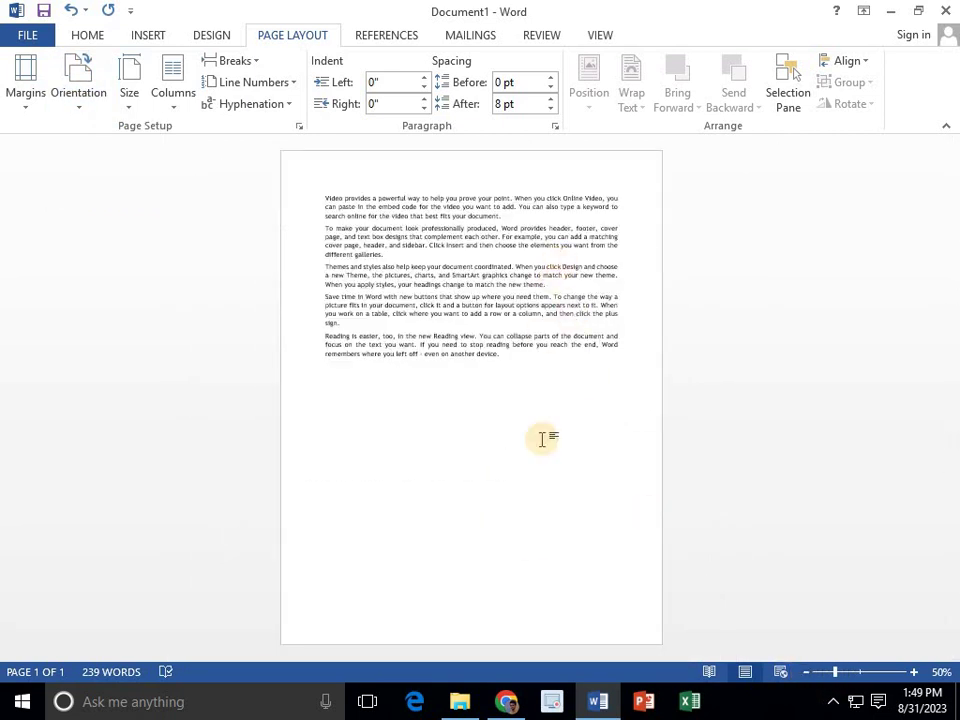
{"action": "left_click", "coordinate": [84, 100]}
{"action": "left_click", "coordinate": [78, 181]}
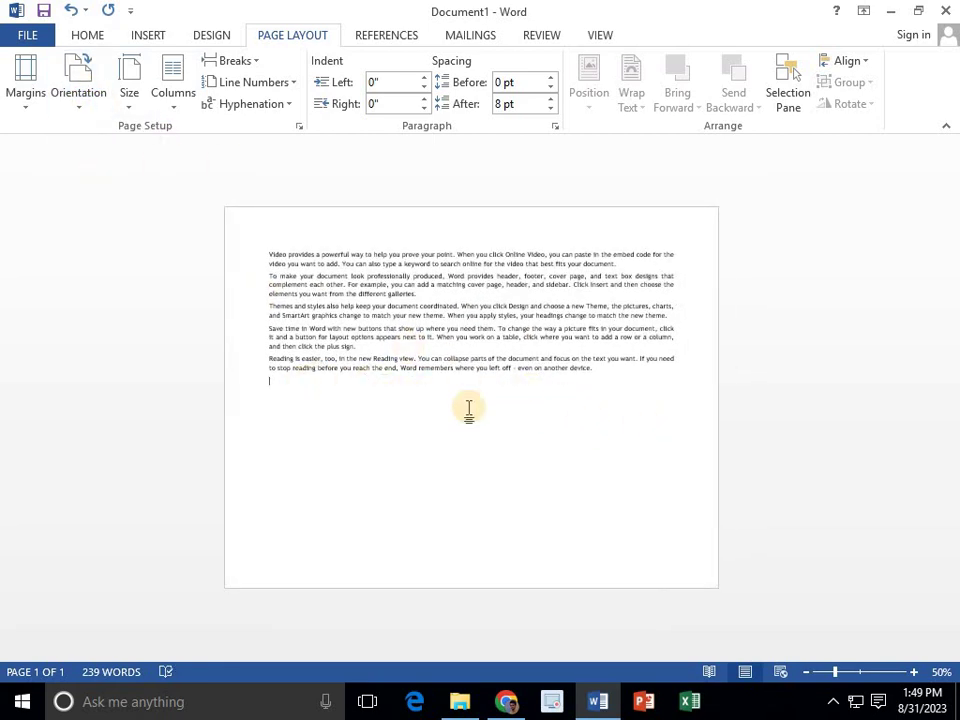
{"action": "left_click", "coordinate": [86, 117]}
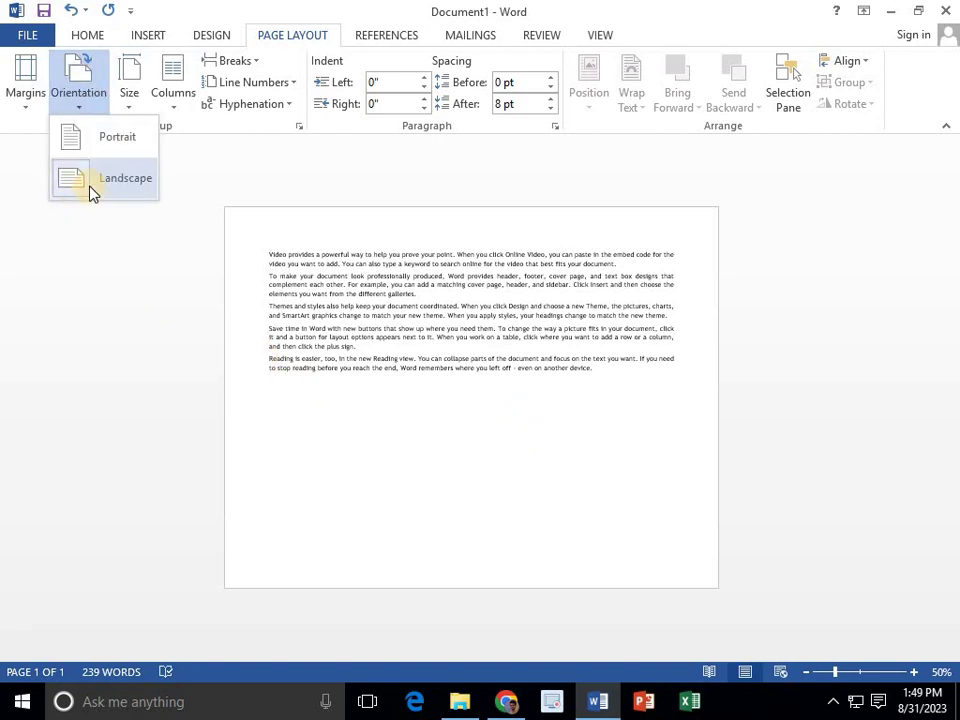
{"action": "left_click", "coordinate": [95, 145]}
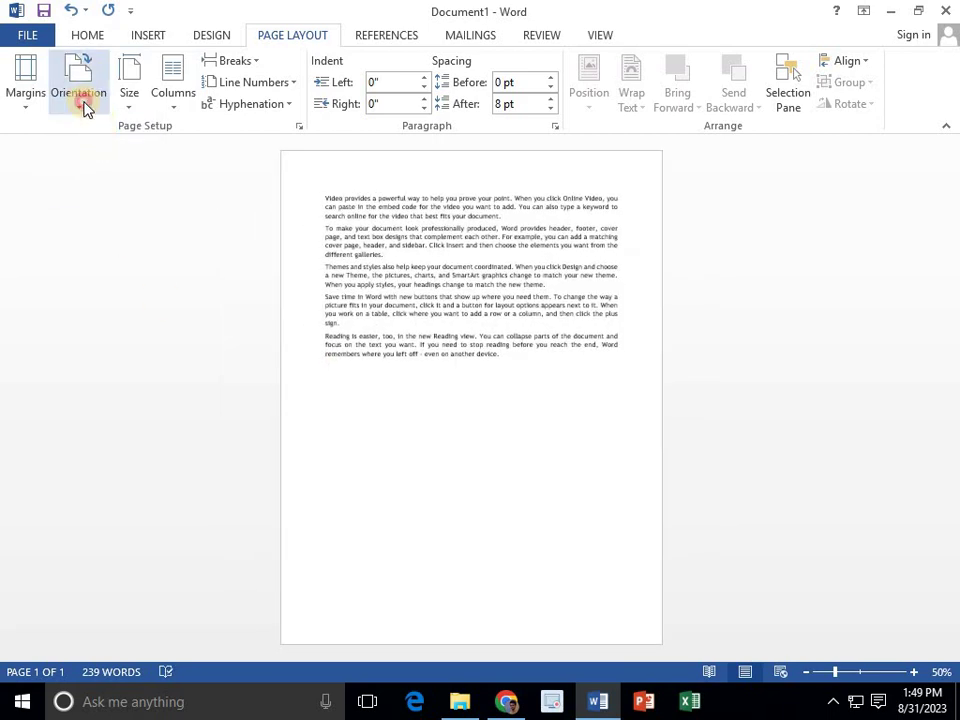
- Demonstrate Landscape orientation a second time and restore the page to Portrait
{"action": "left_click", "coordinate": [81, 100]}
{"action": "left_click", "coordinate": [101, 185]}
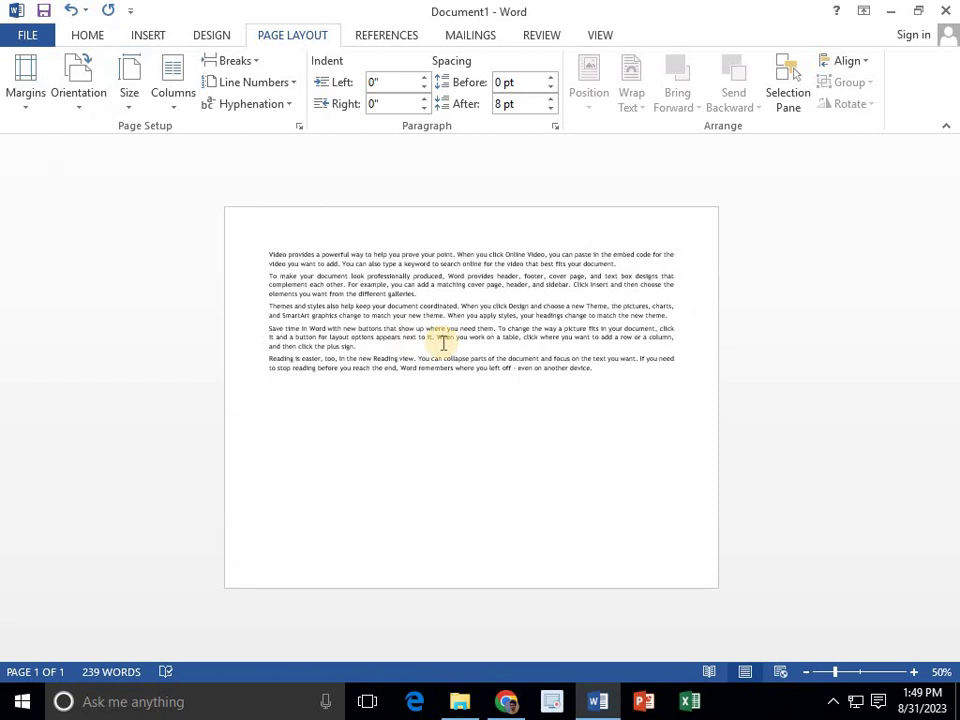
{"action": "left_click", "coordinate": [78, 100]}
{"action": "left_click", "coordinate": [88, 143]}
- Try the Tabloid and Legal paper sizes on the document
{"action": "left_click", "coordinate": [129, 90]}
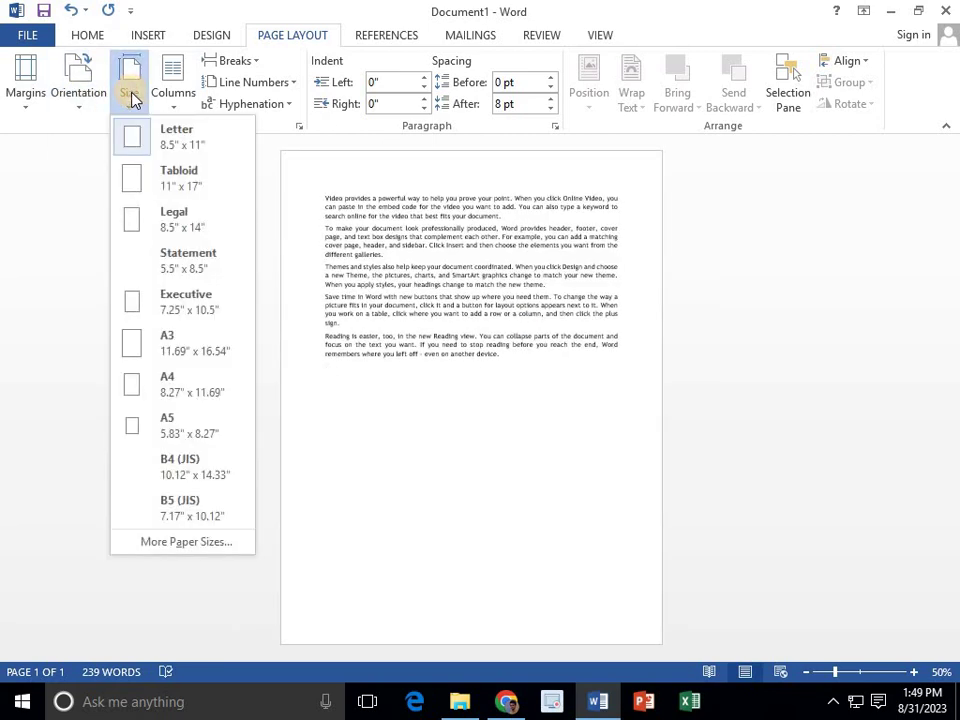
{"action": "left_click", "coordinate": [189, 182]}
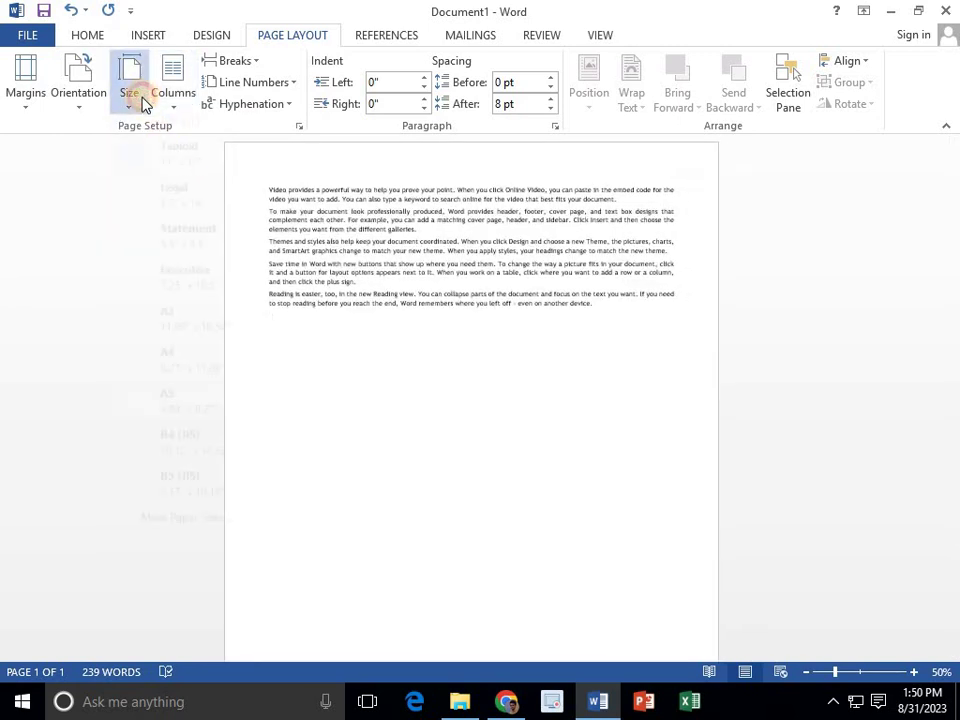
{"action": "left_click", "coordinate": [150, 218]}
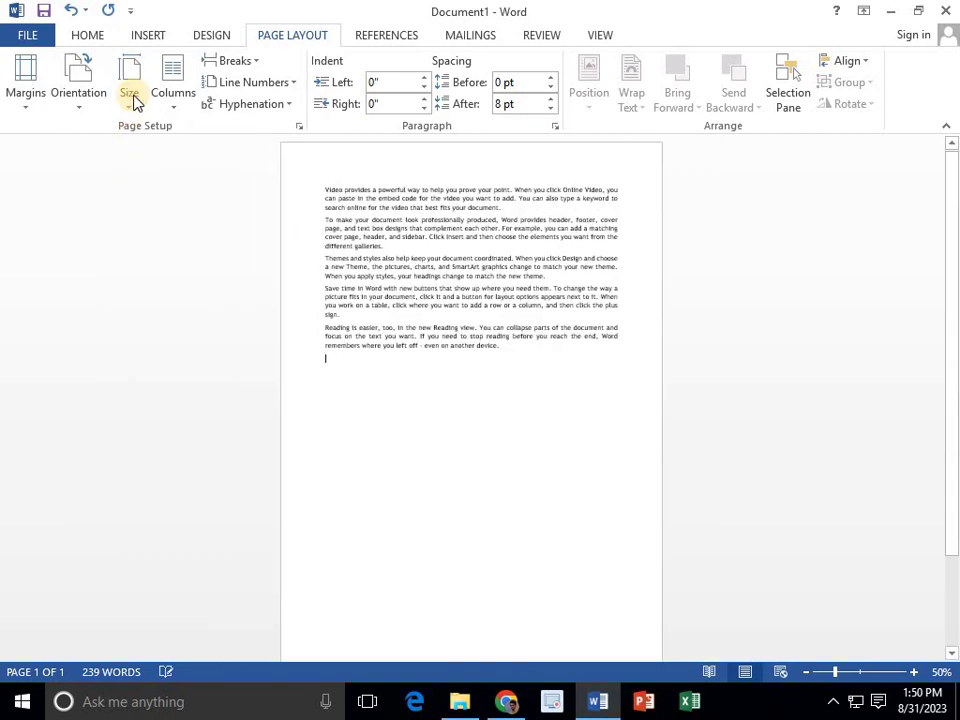
- Try the Executive paper size, and set the paper back to Letter
{"action": "left_click", "coordinate": [129, 90]}
{"action": "left_click", "coordinate": [178, 300]}
{"action": "left_click", "coordinate": [120, 93]}
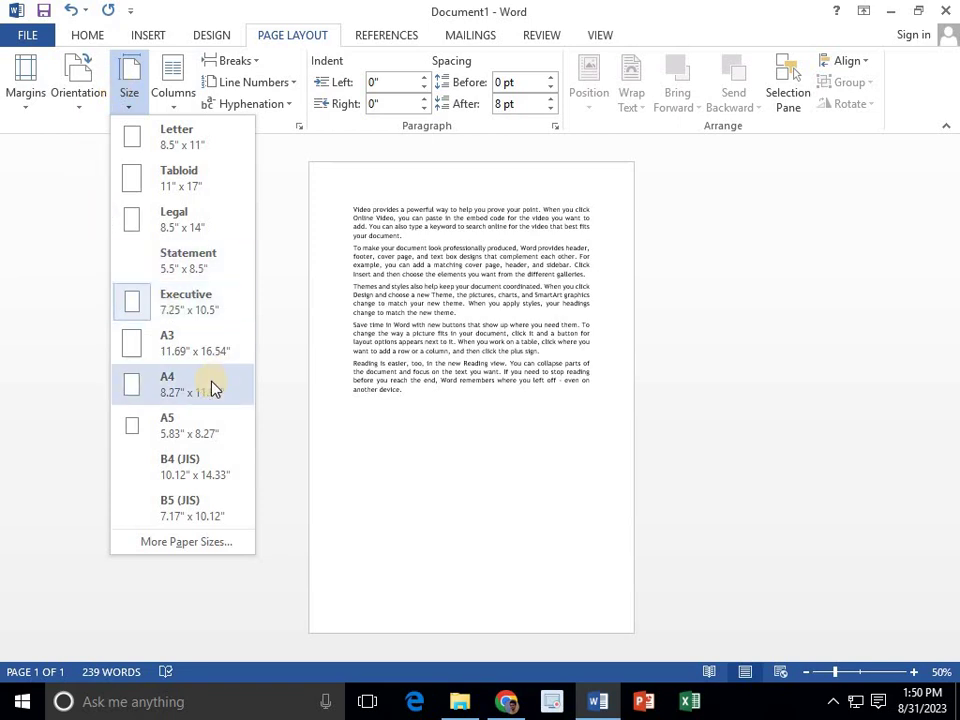
{"action": "left_click", "coordinate": [198, 146]}
- Try the A3 paper size, look over the enlarged page, and restore the Letter size
{"action": "left_click", "coordinate": [124, 88]}
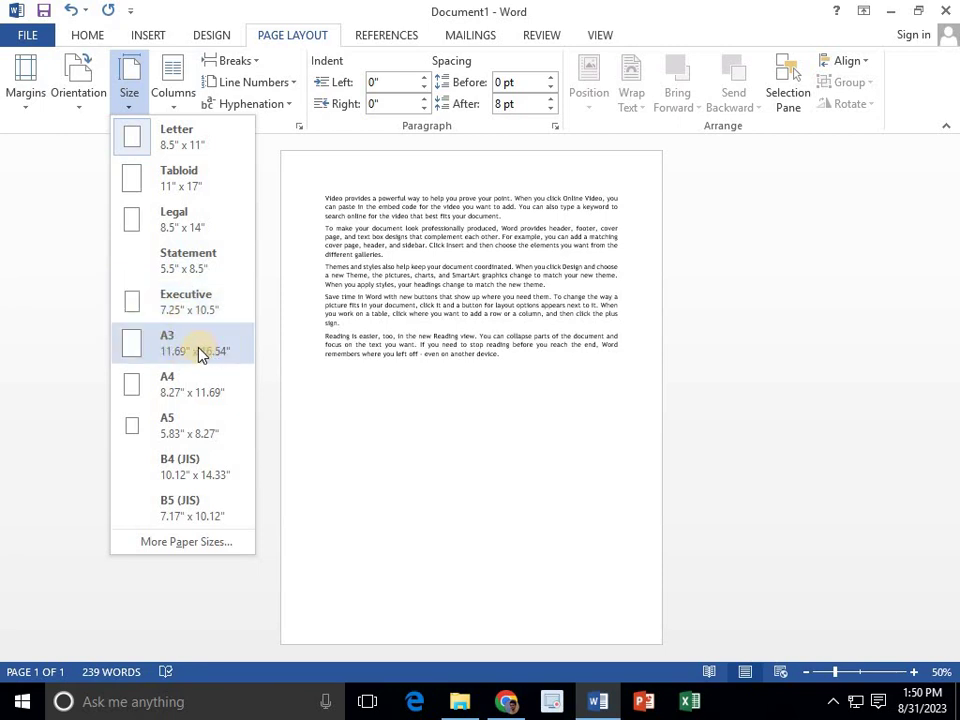
{"action": "left_click", "coordinate": [198, 350]}
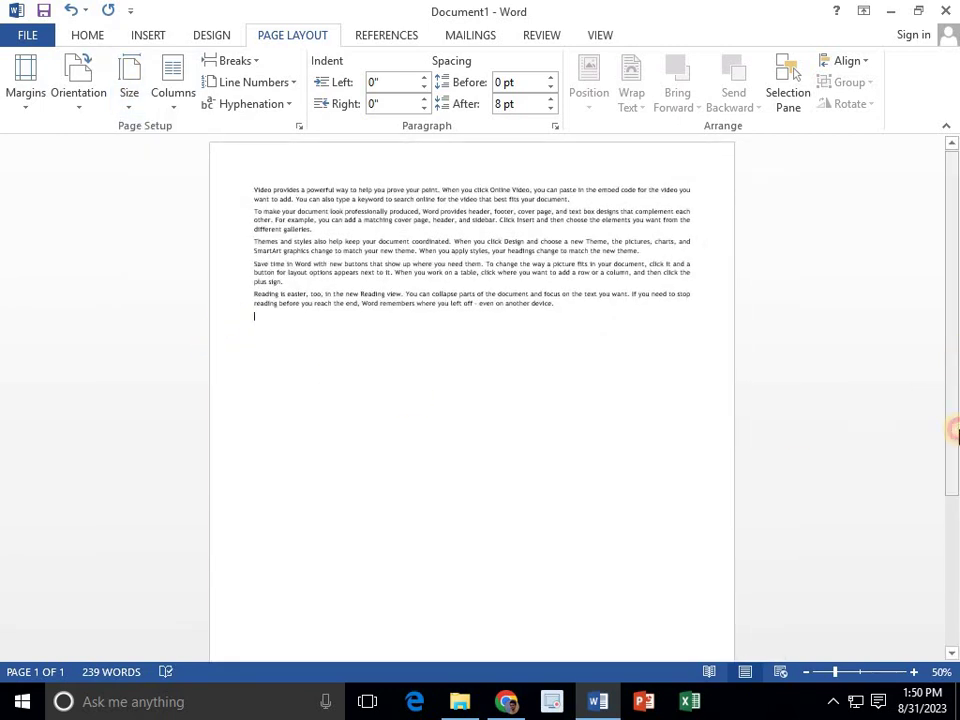
{"action": "left_click_drag", "start_coordinate": [953, 430], "coordinate": [953, 600]}
{"action": "left_click_drag", "start_coordinate": [950, 415], "coordinate": [951, 200]}
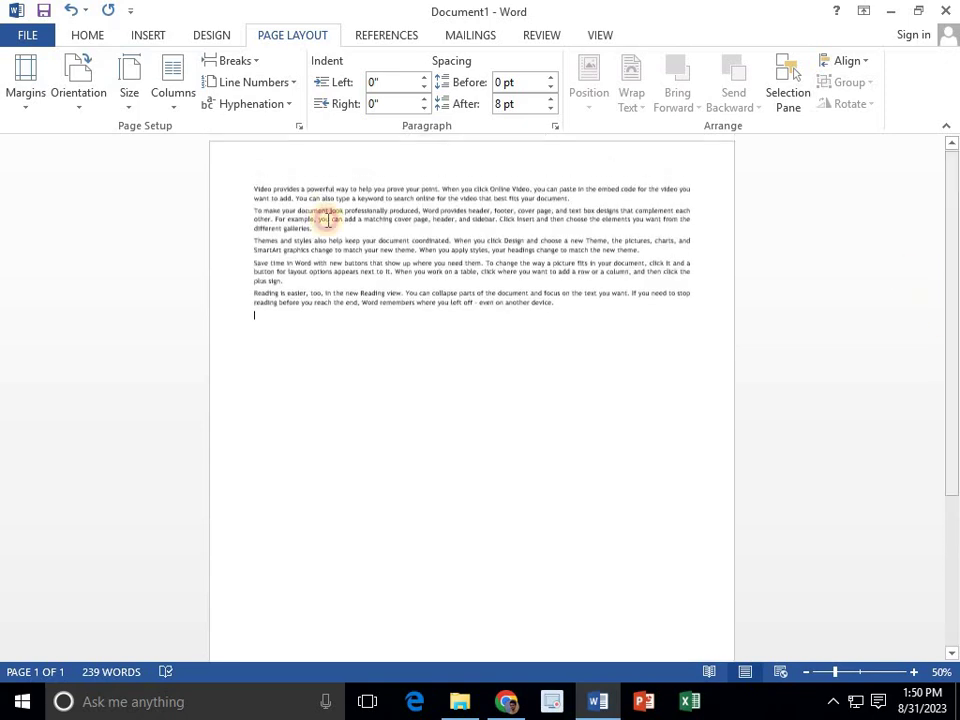
{"action": "left_click", "coordinate": [129, 88]}
{"action": "left_click", "coordinate": [165, 148]}
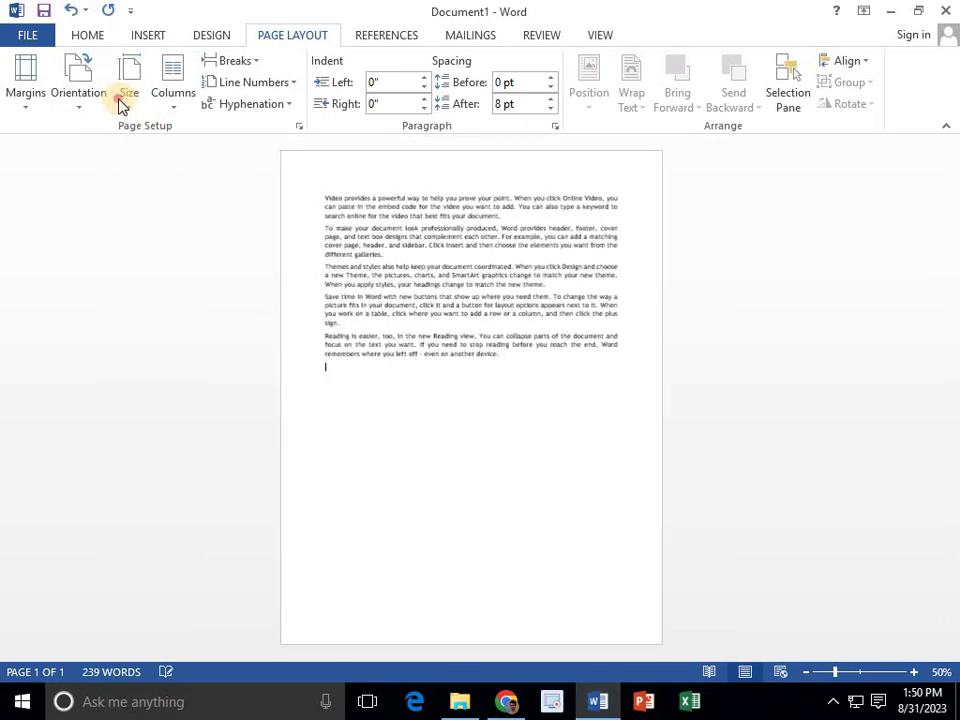
{"action": "left_click", "coordinate": [129, 90]}
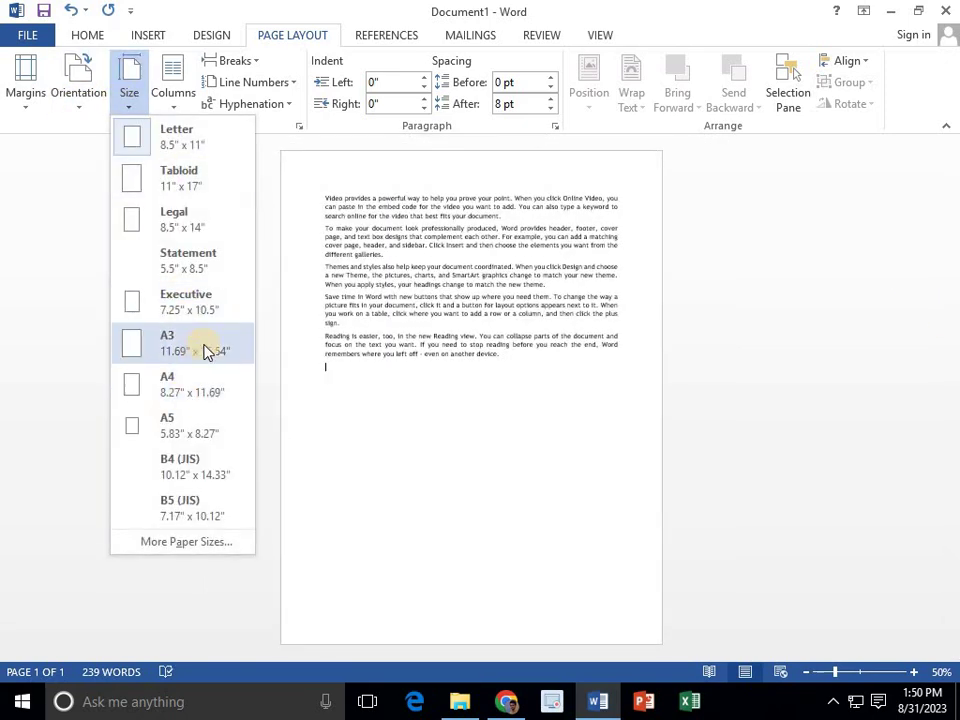
{"action": "left_click", "coordinate": [420, 395]}
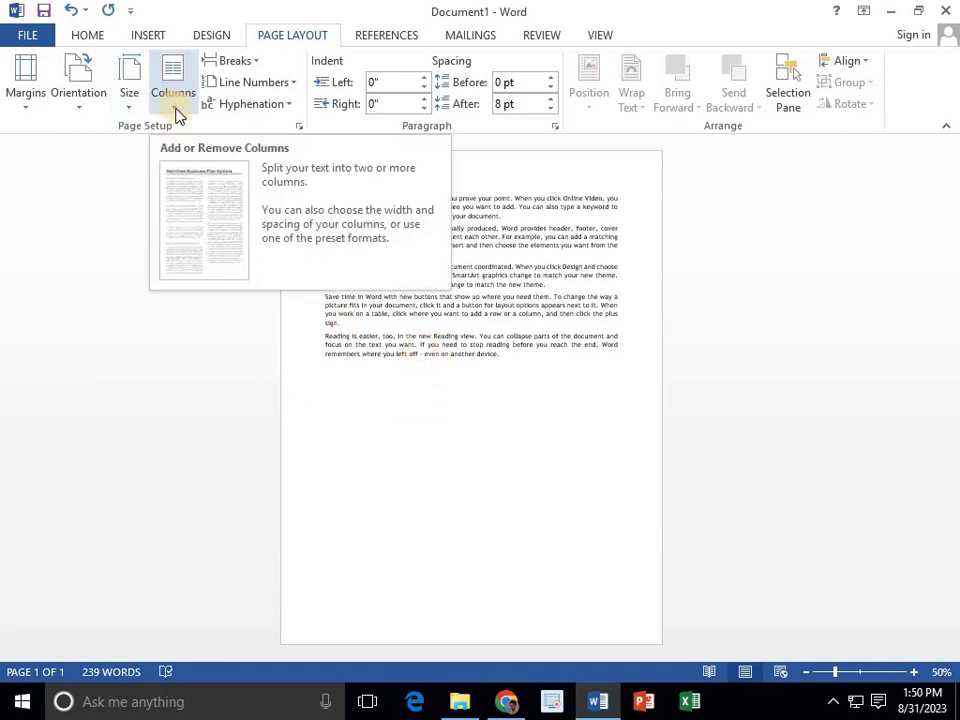
- Select all five sample paragraphs and arrange them in two columns
{"action": "left_click_drag", "start_coordinate": [507, 368], "coordinate": [328, 204]}
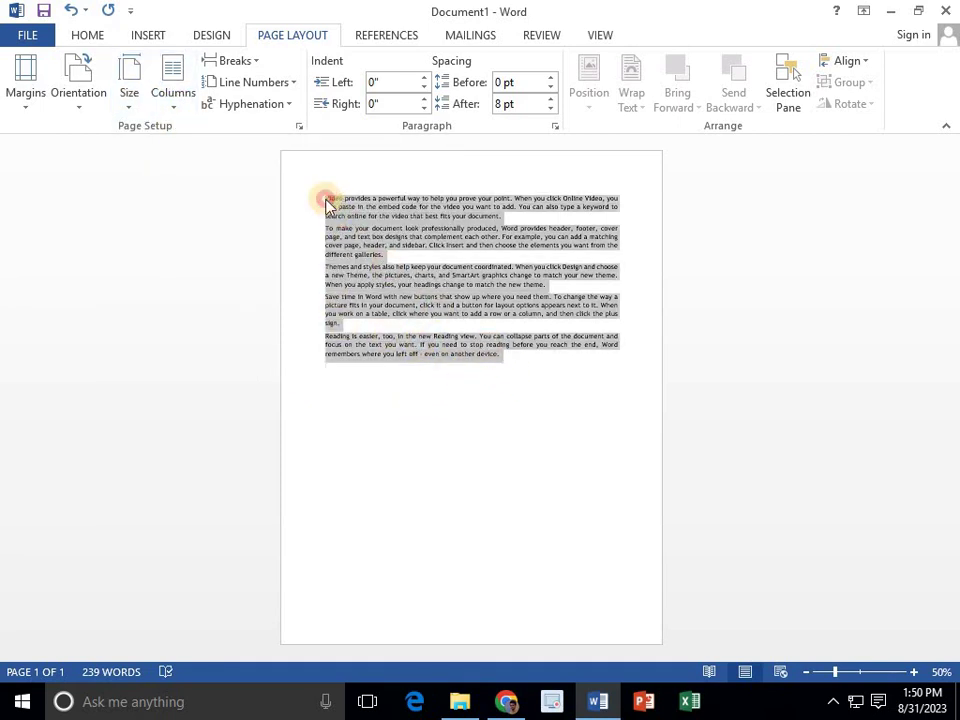
{"action": "left_click", "coordinate": [843, 672]}
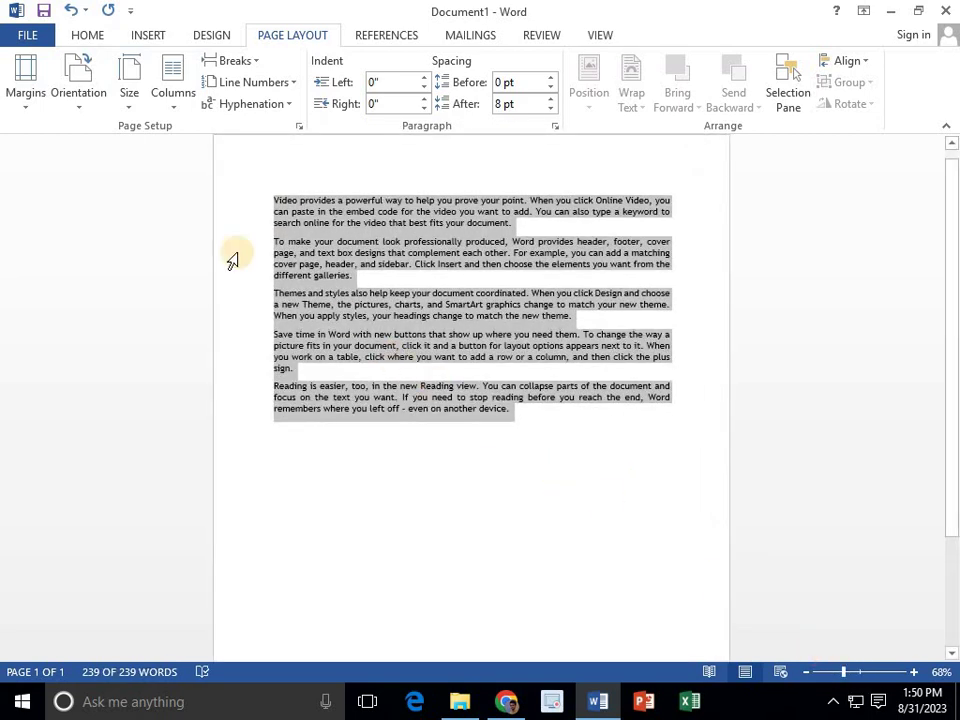
{"action": "left_click", "coordinate": [176, 98]}
{"action": "left_click", "coordinate": [198, 180]}
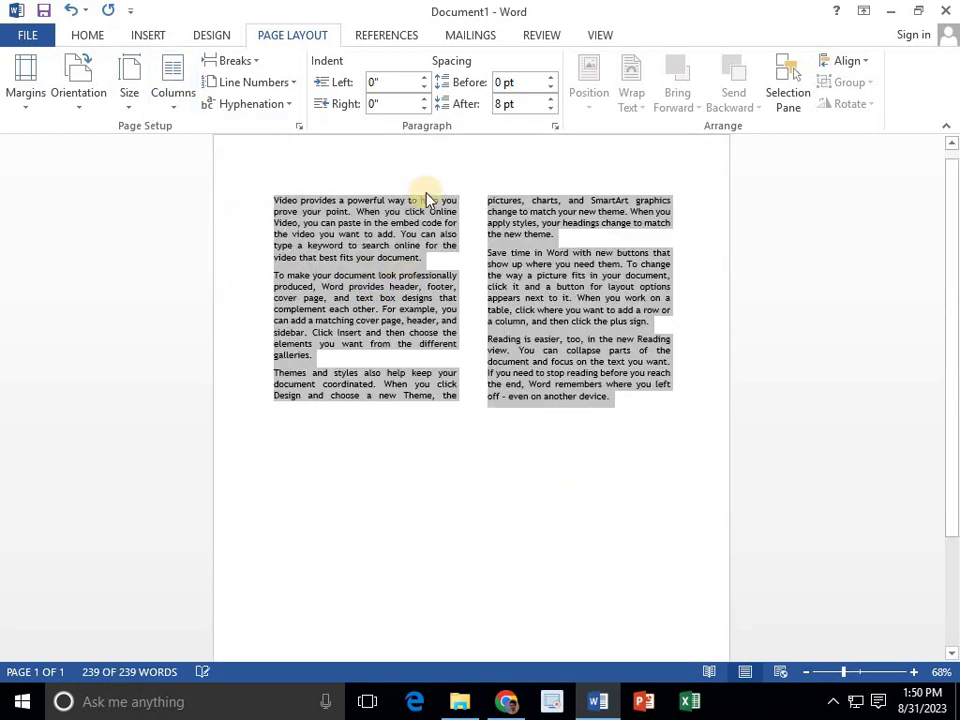
- Arrange the selected text in three columns, and replace that layout with the Left column preset
{"action": "left_click", "coordinate": [175, 100]}
{"action": "left_click", "coordinate": [217, 224]}
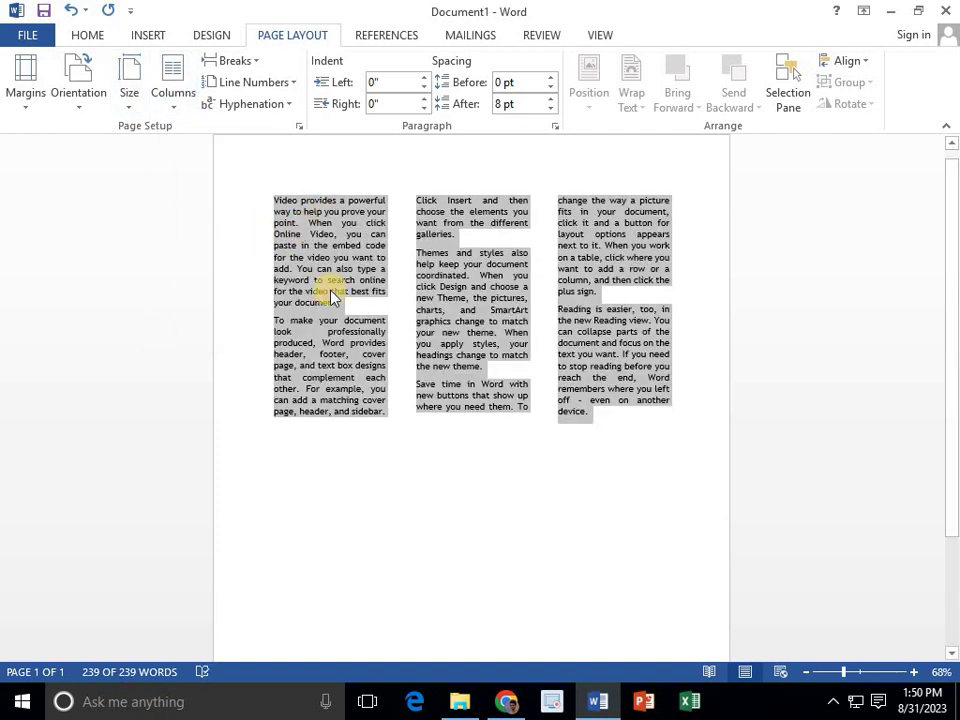
{"action": "left_click", "coordinate": [170, 100]}
{"action": "left_click", "coordinate": [201, 262]}
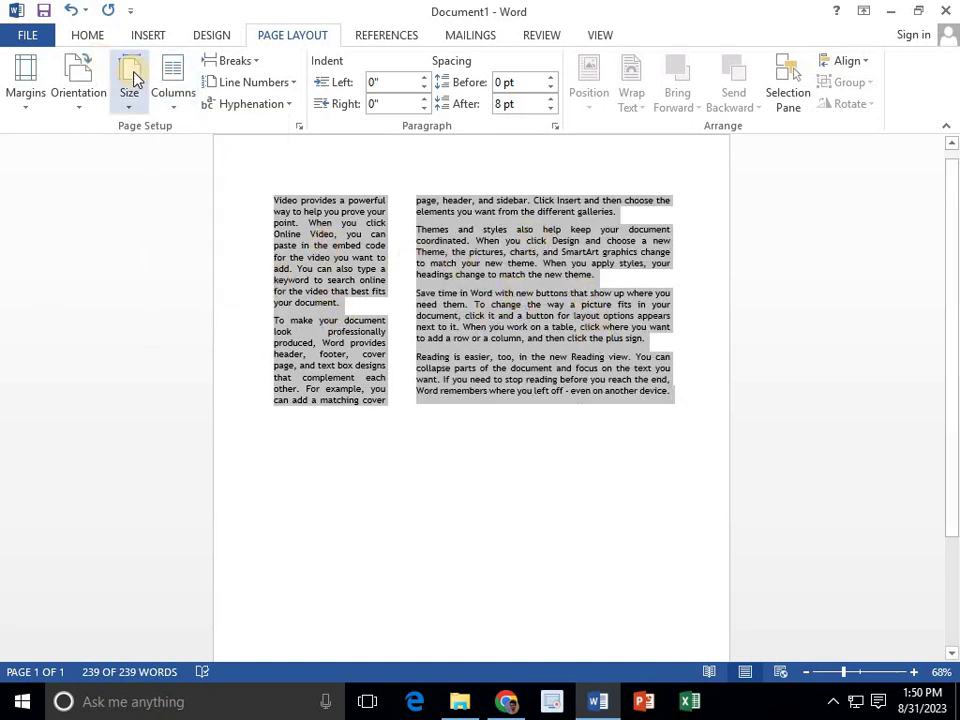
- Apply the Right column preset to the selected text, and return the text to a single column
{"action": "left_click", "coordinate": [160, 98]}
{"action": "left_click", "coordinate": [200, 301]}
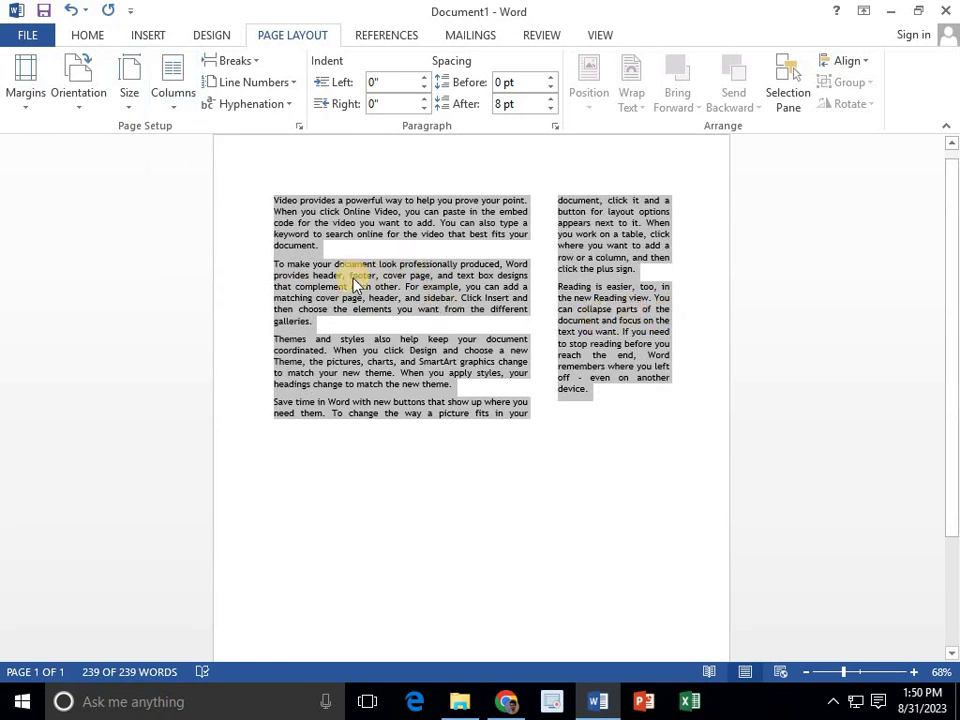
{"action": "left_click", "coordinate": [178, 100]}
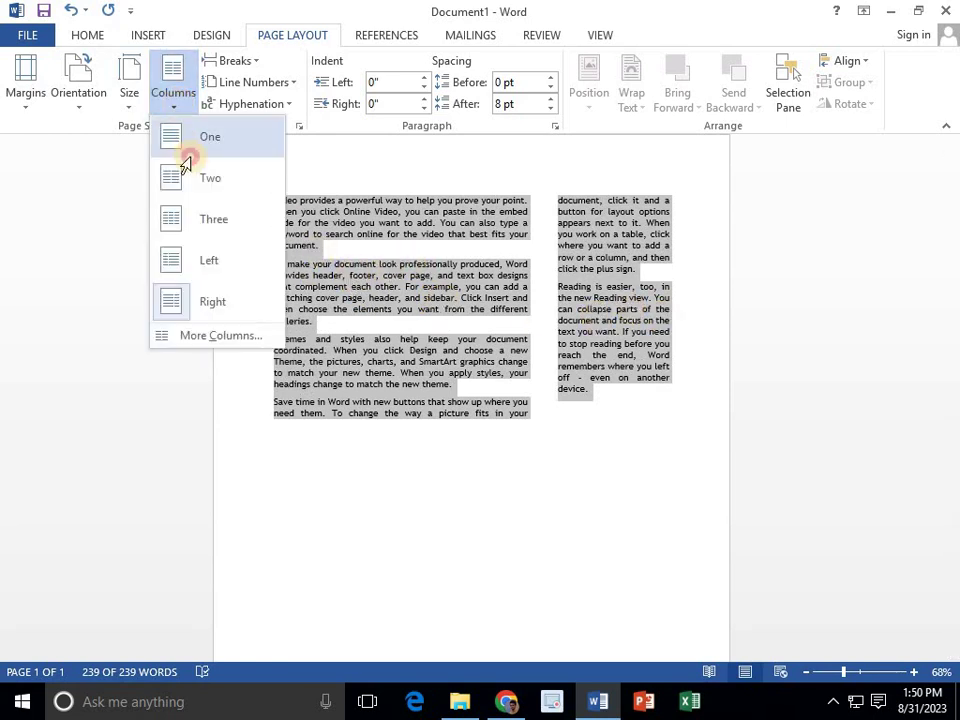
{"action": "left_click", "coordinate": [188, 150]}
{"action": "left_click", "coordinate": [178, 88]}
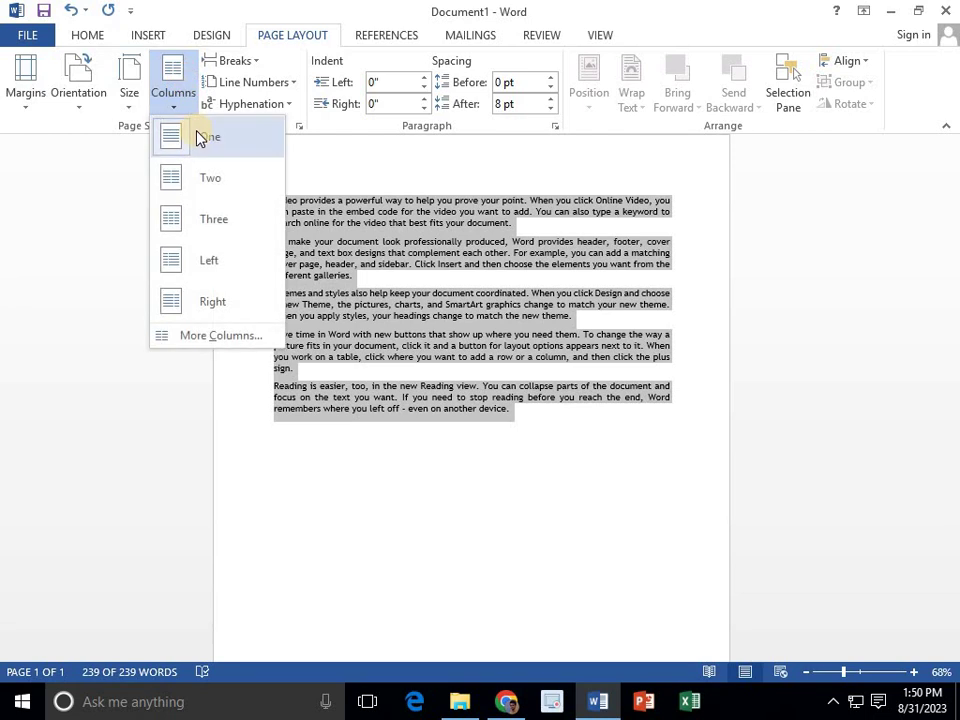
{"action": "left_click", "coordinate": [282, 113]}
- Examine the available page and section break types, and locate the Page Break command among the insert tools
{"action": "left_click", "coordinate": [238, 61]}
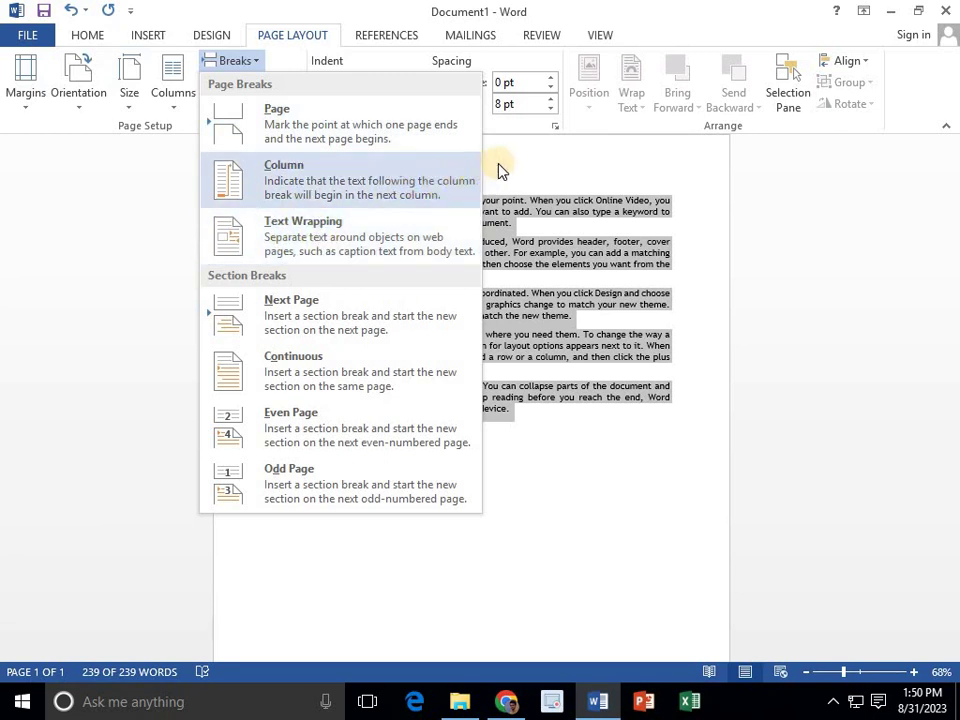
{"action": "left_click", "coordinate": [326, 120]}
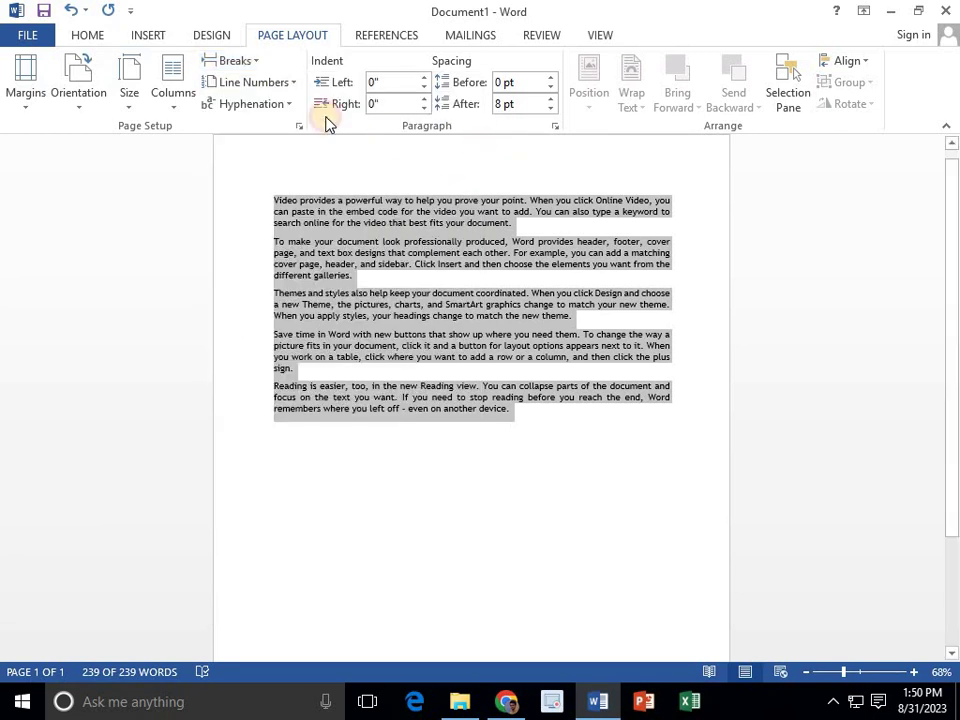
{"action": "left_click", "coordinate": [248, 63]}
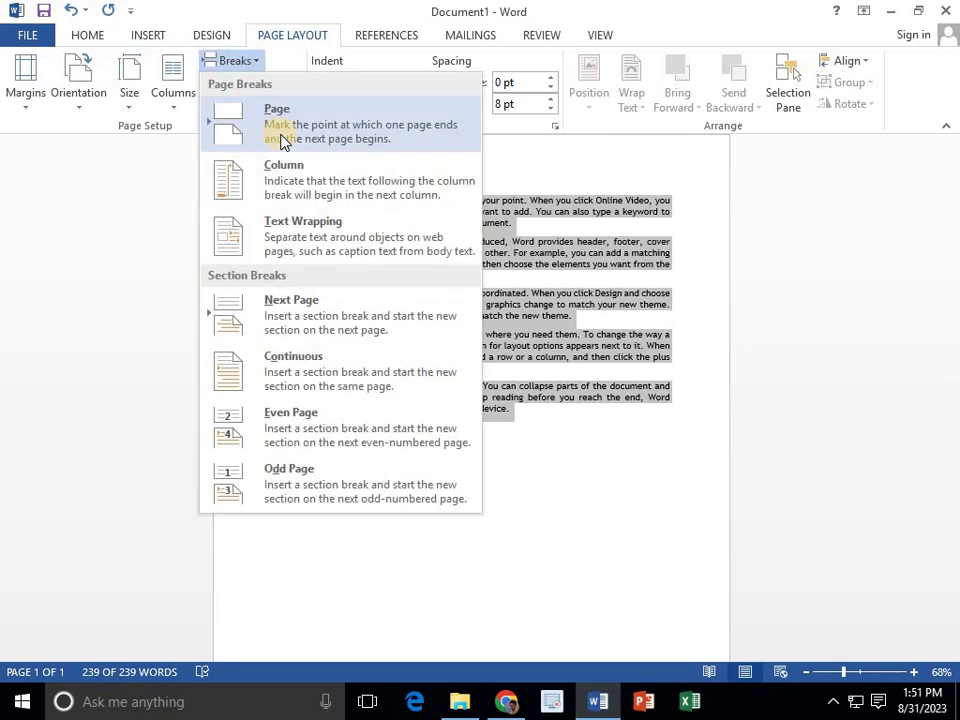
{"action": "left_click", "coordinate": [146, 40]}
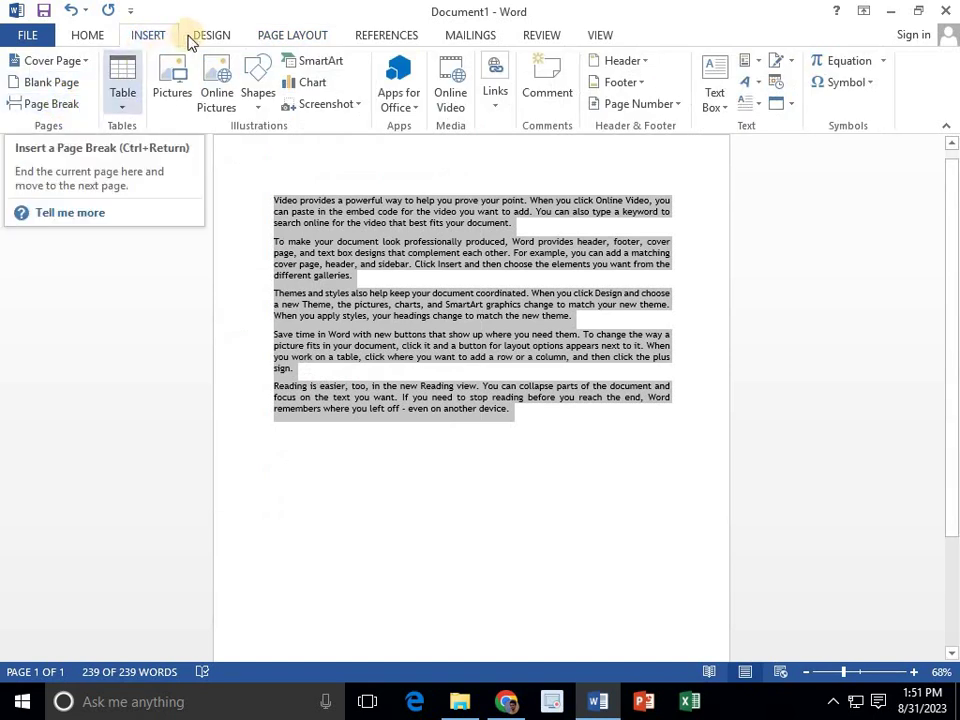
{"action": "left_click", "coordinate": [214, 36]}
{"action": "left_click", "coordinate": [283, 36]}
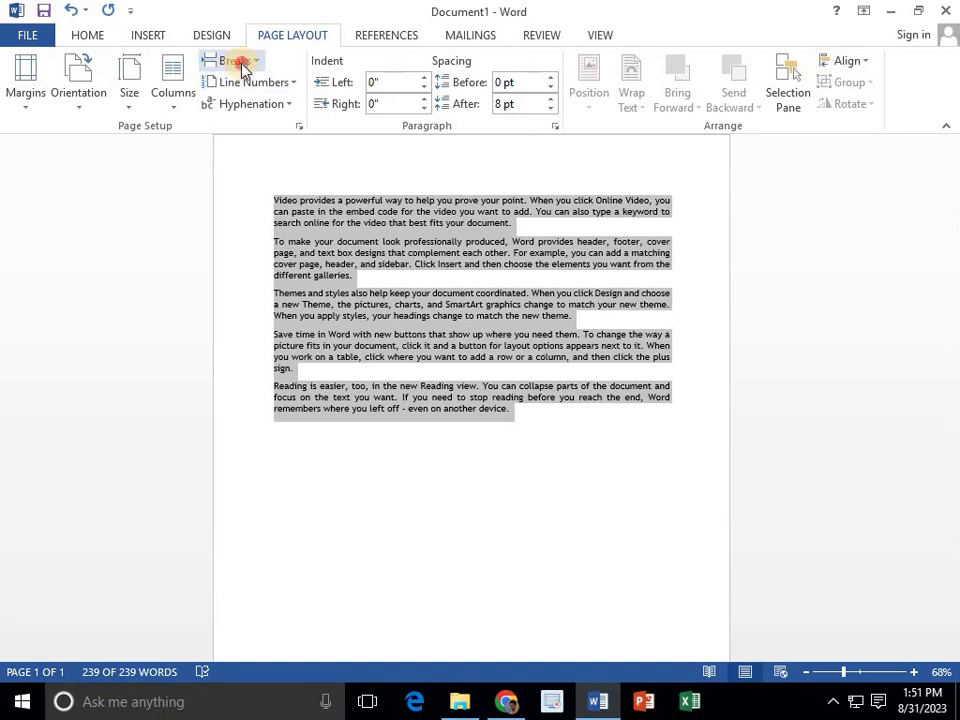
{"action": "left_click", "coordinate": [231, 62]}
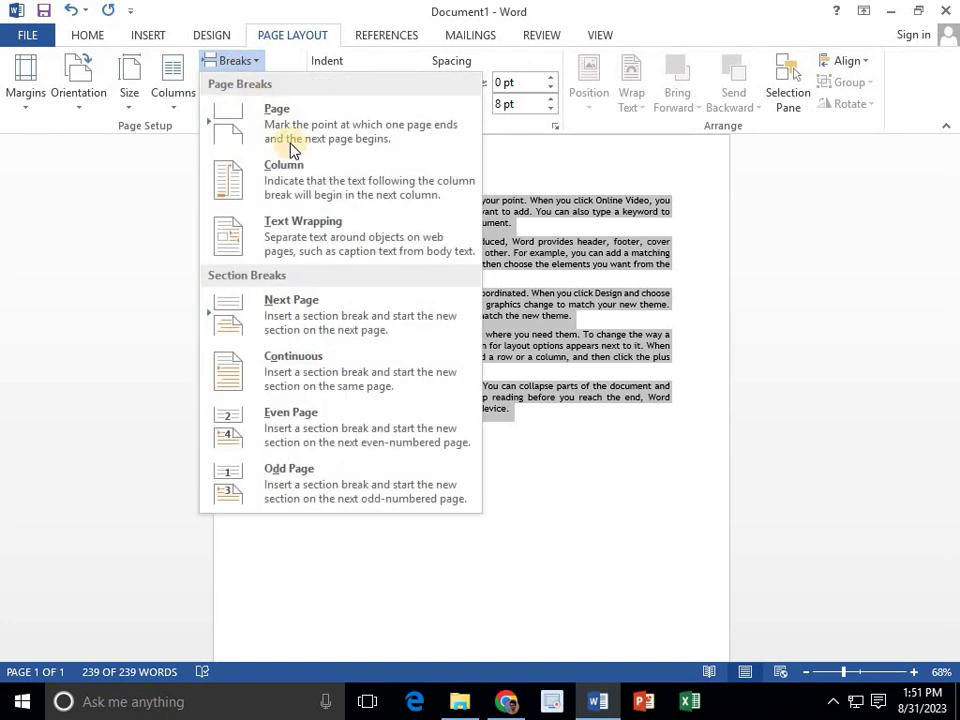
{"action": "left_click", "coordinate": [523, 257]}
- Try a page break at the end of the second paragraph, after "different galleries.", and undo it
{"action": "left_click", "coordinate": [358, 271]}
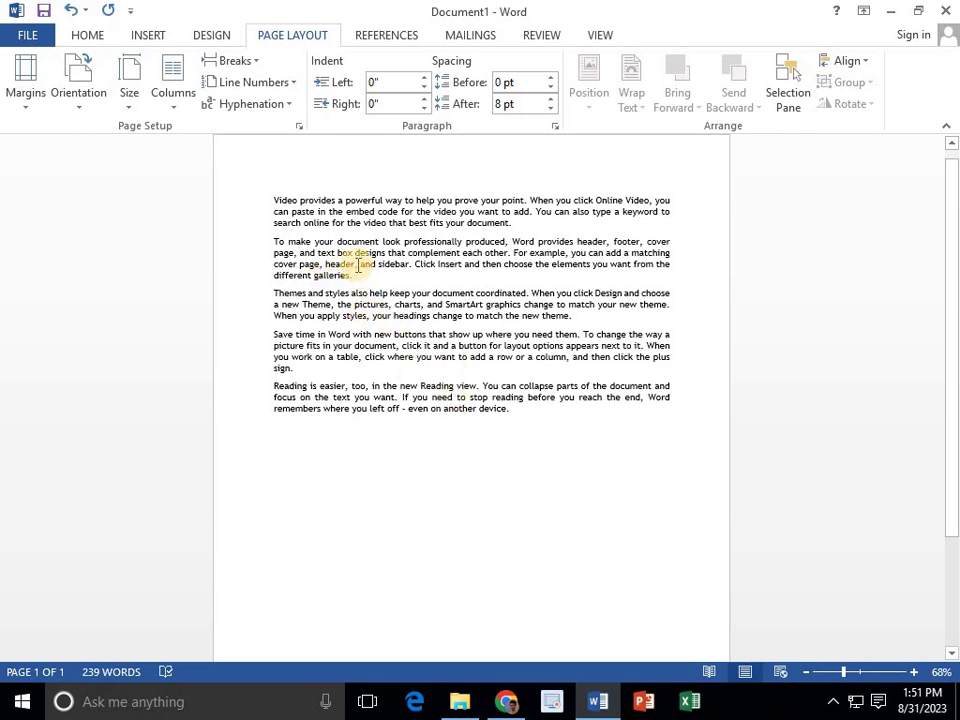
{"action": "key", "text": "ctrl+Return"}
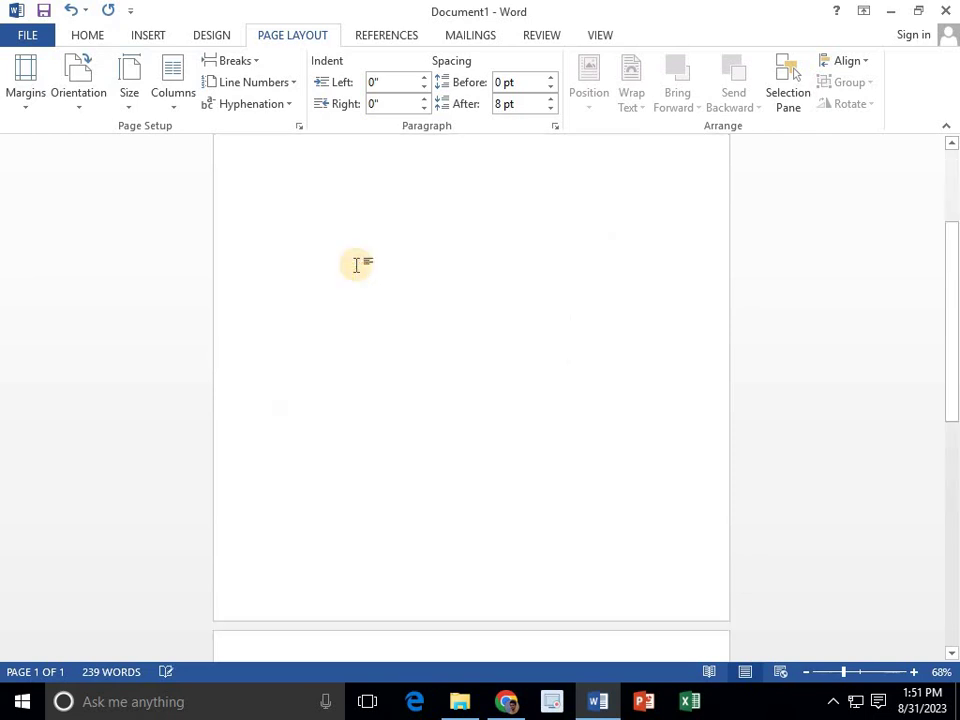
{"action": "left_click_drag", "start_coordinate": [943, 377], "coordinate": [952, 470]}
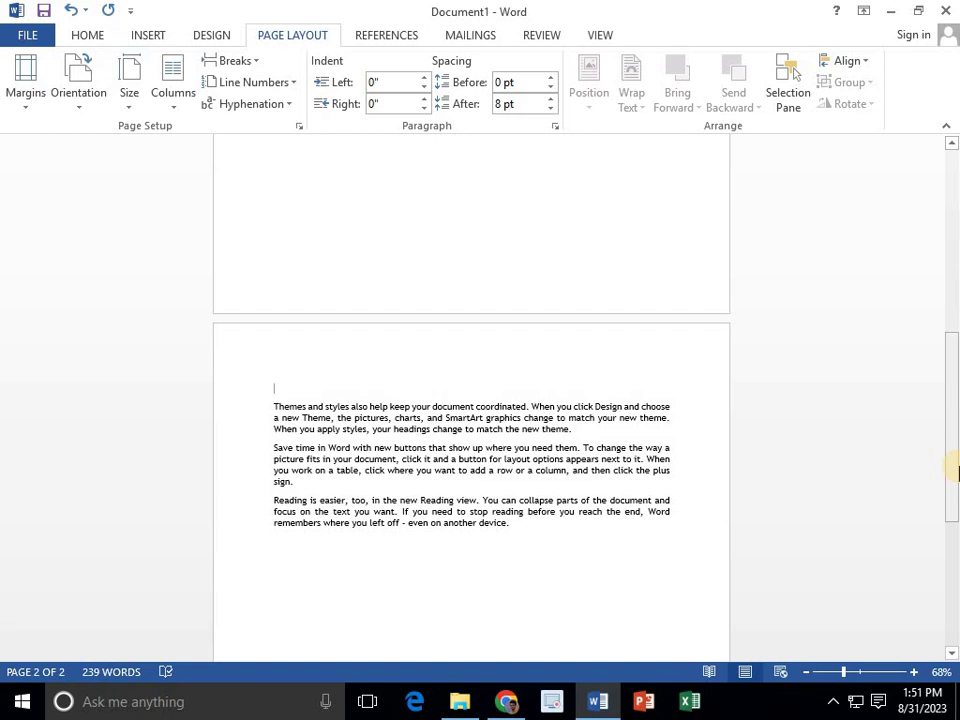
{"action": "key", "text": "ctrl+z"}
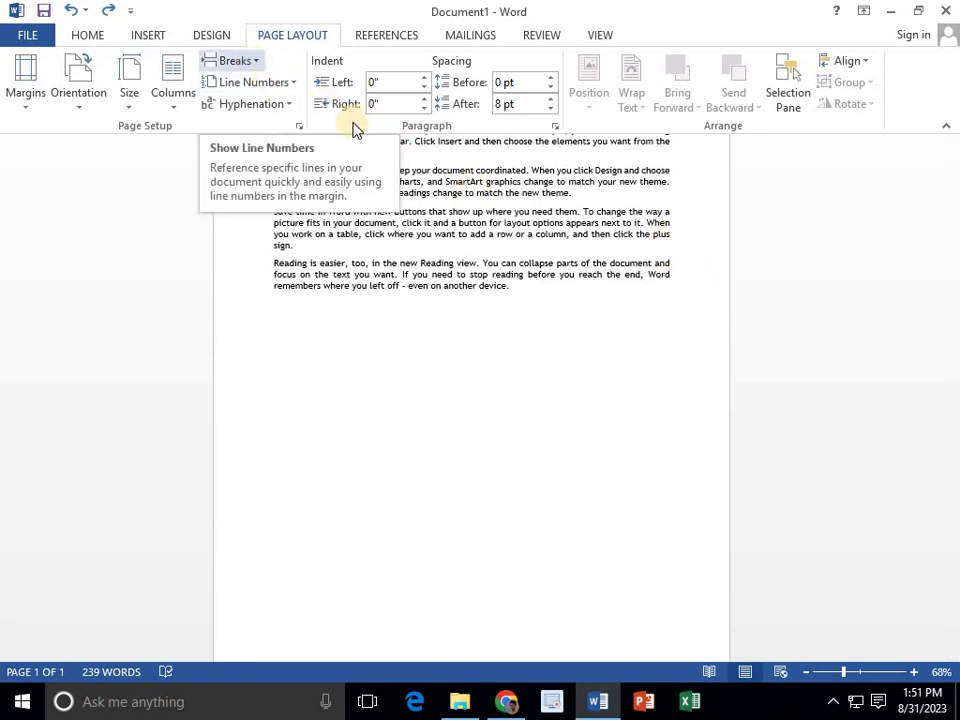
{"action": "scroll", "coordinate": [953, 360], "scroll_direction": "up", "scroll_amount": 3}
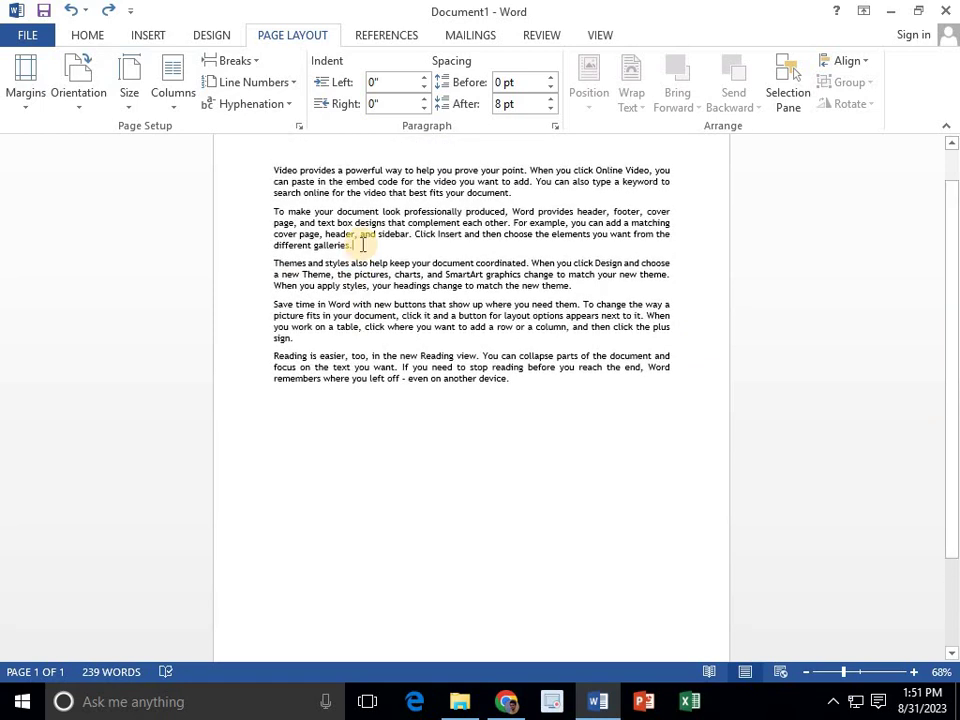
- Try the Page type from the break options at the same spot, look over the split pages, and remove the break
{"action": "left_click", "coordinate": [240, 61]}
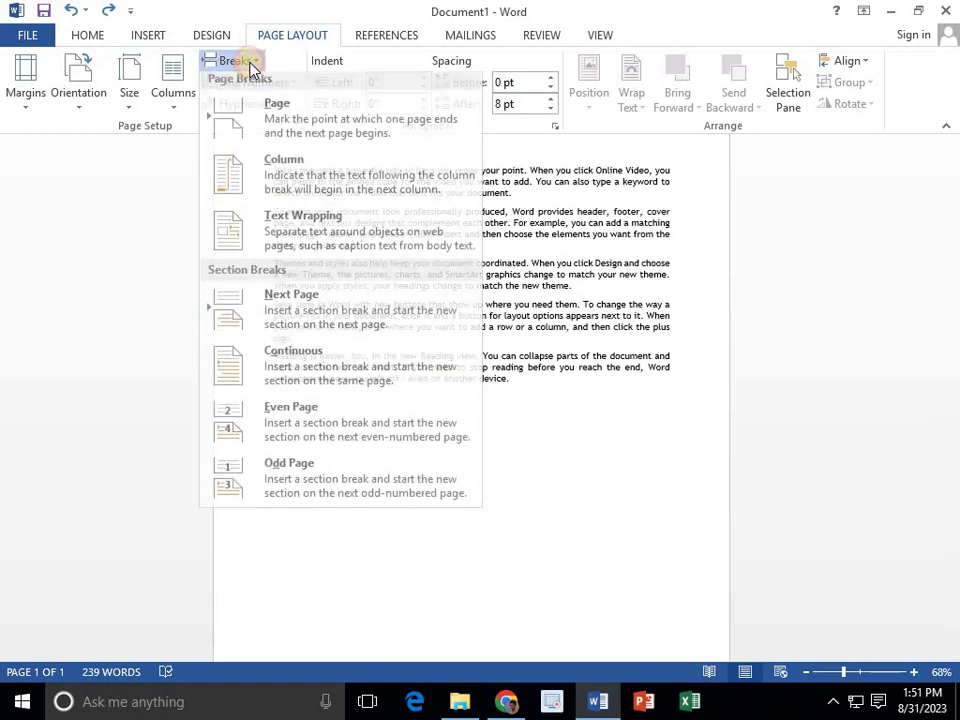
{"action": "left_click", "coordinate": [265, 126]}
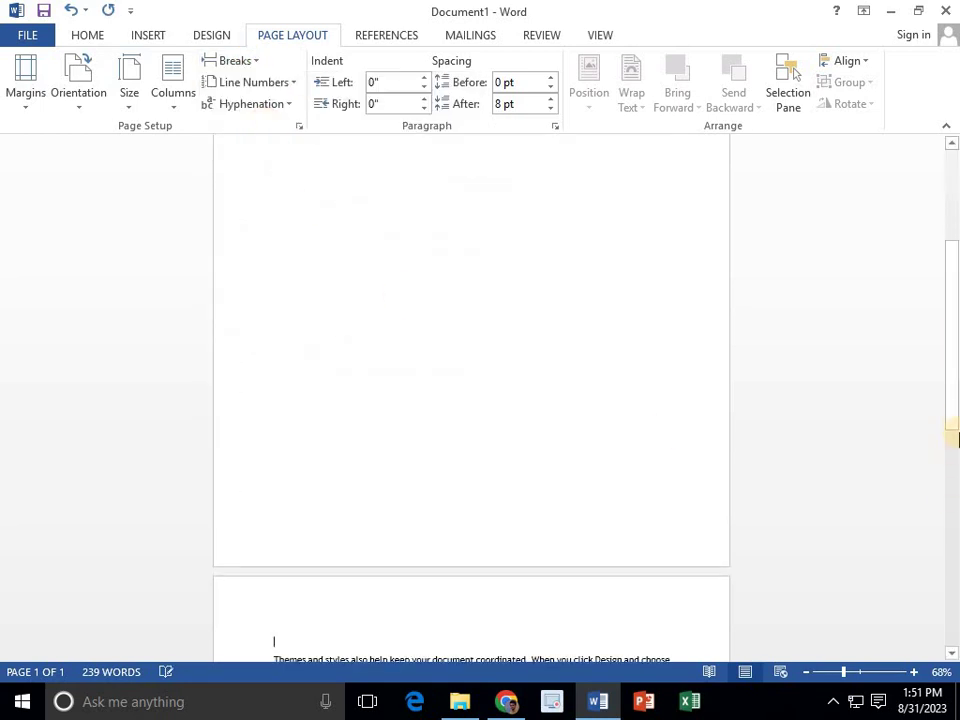
{"action": "left_click_drag", "start_coordinate": [952, 300], "coordinate": [953, 405]}
{"action": "key", "text": "BackSpace"}
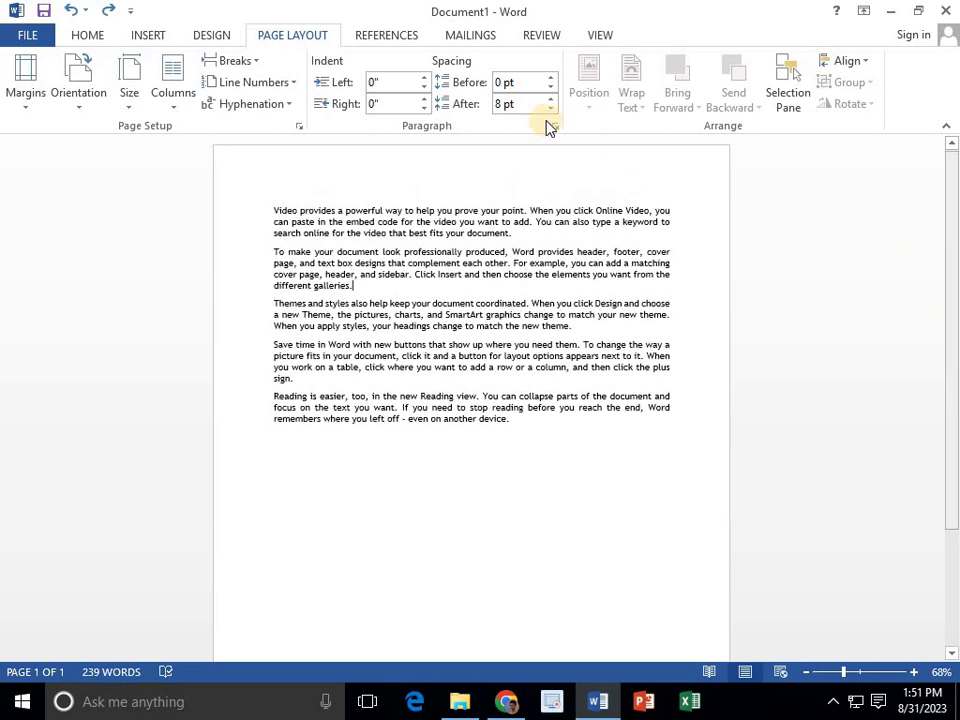
- Select all five sample paragraphs and split them into two columns
{"action": "left_click", "coordinate": [248, 61]}
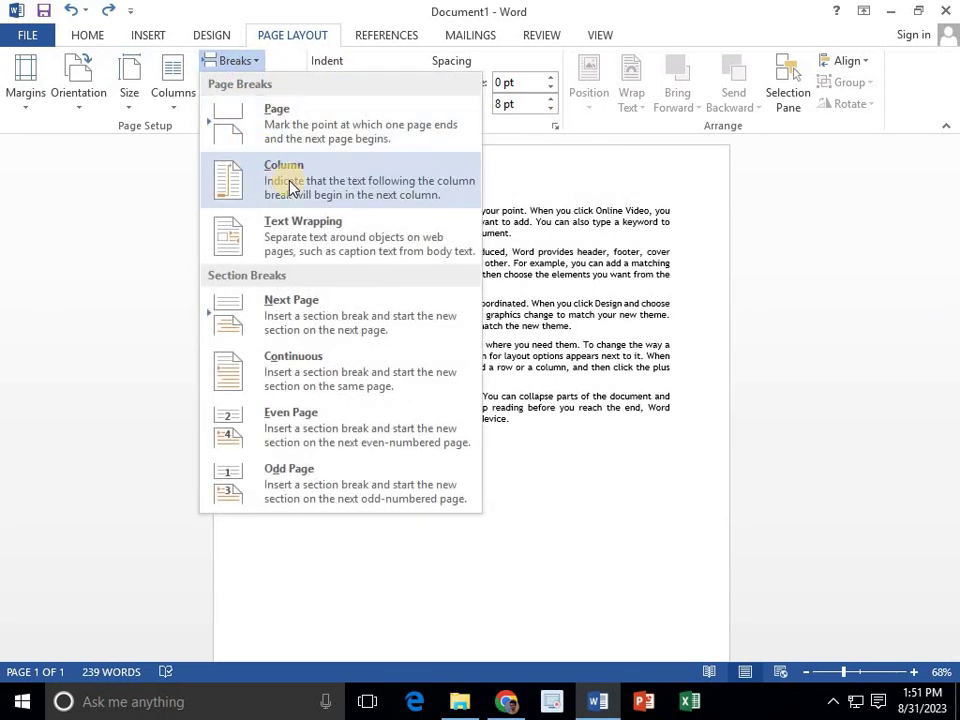
{"action": "left_click", "coordinate": [605, 166]}
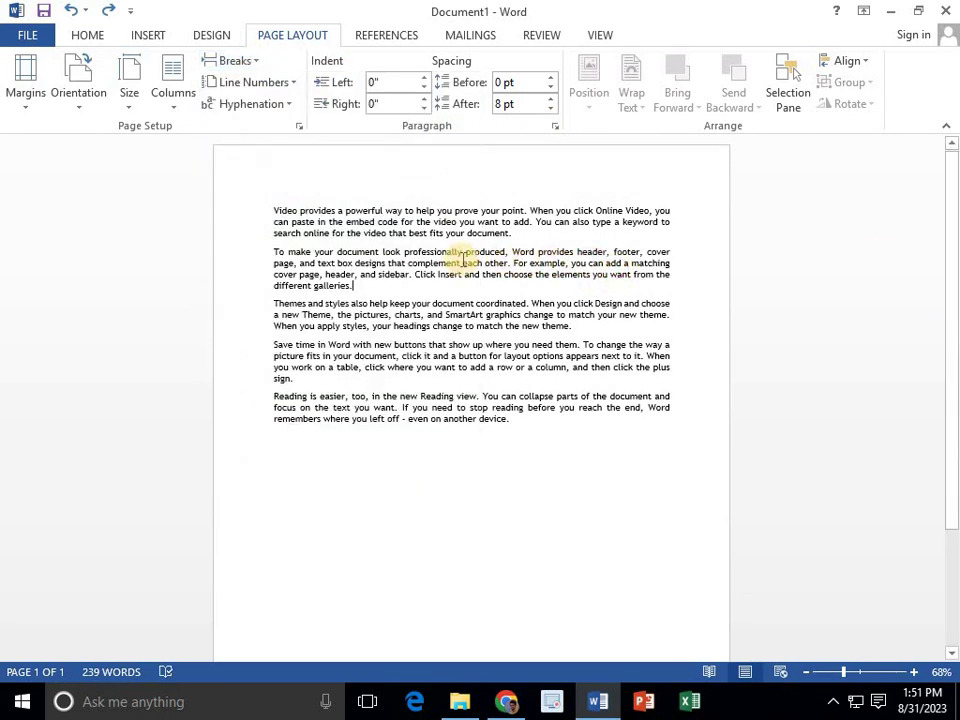
{"action": "left_click_drag", "start_coordinate": [508, 409], "coordinate": [289, 208]}
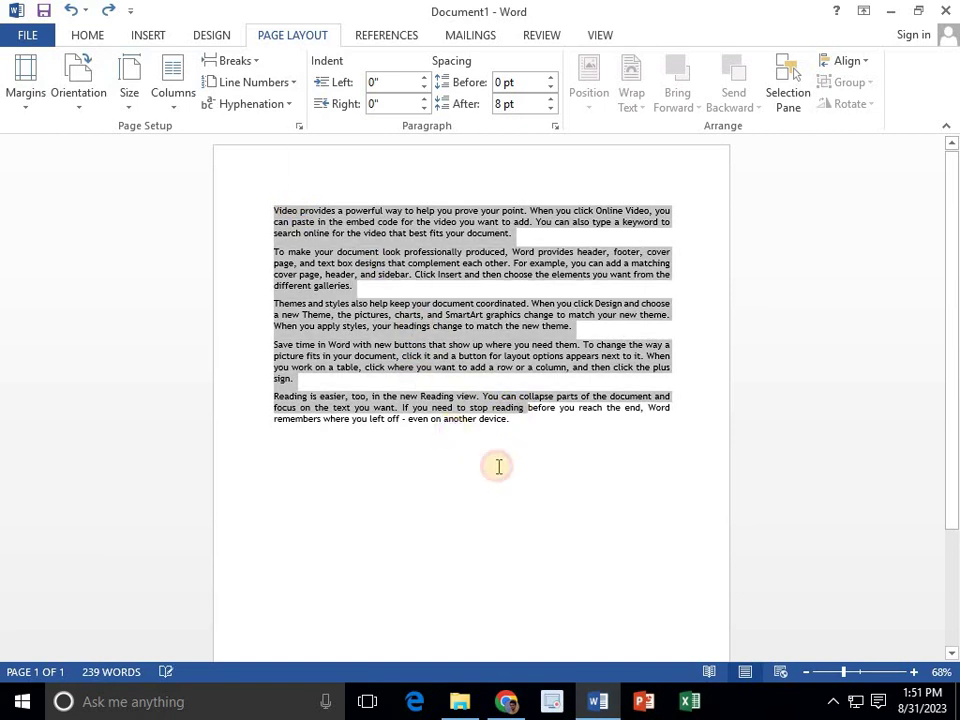
{"action": "left_click", "coordinate": [497, 465]}
{"action": "left_click_drag", "start_coordinate": [365, 278], "coordinate": [274, 190]}
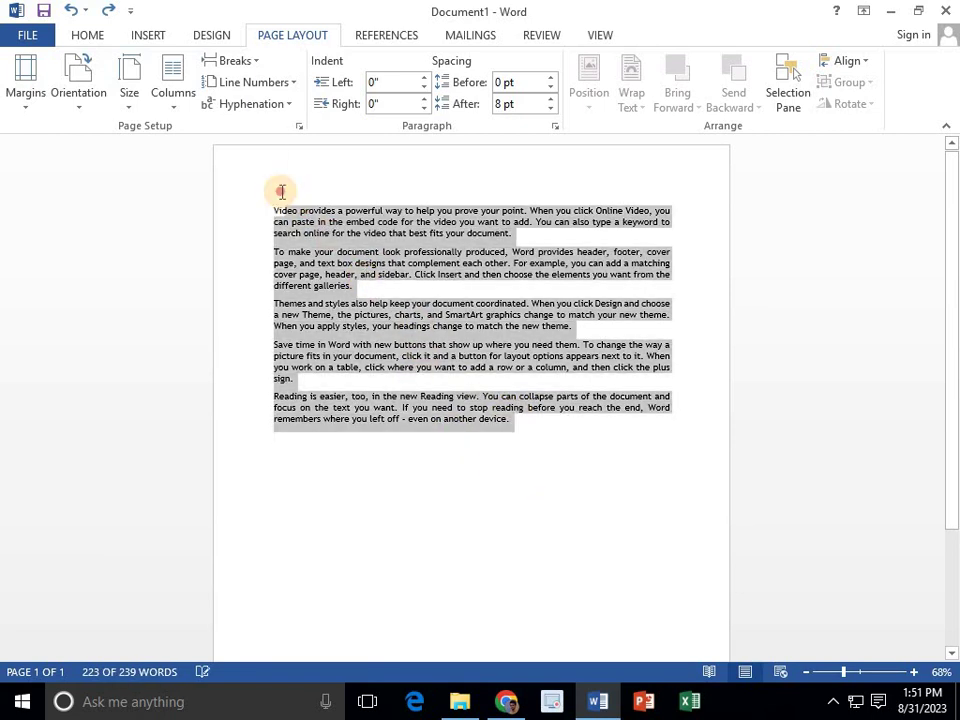
{"action": "left_click", "coordinate": [176, 94]}
{"action": "left_click", "coordinate": [193, 184]}
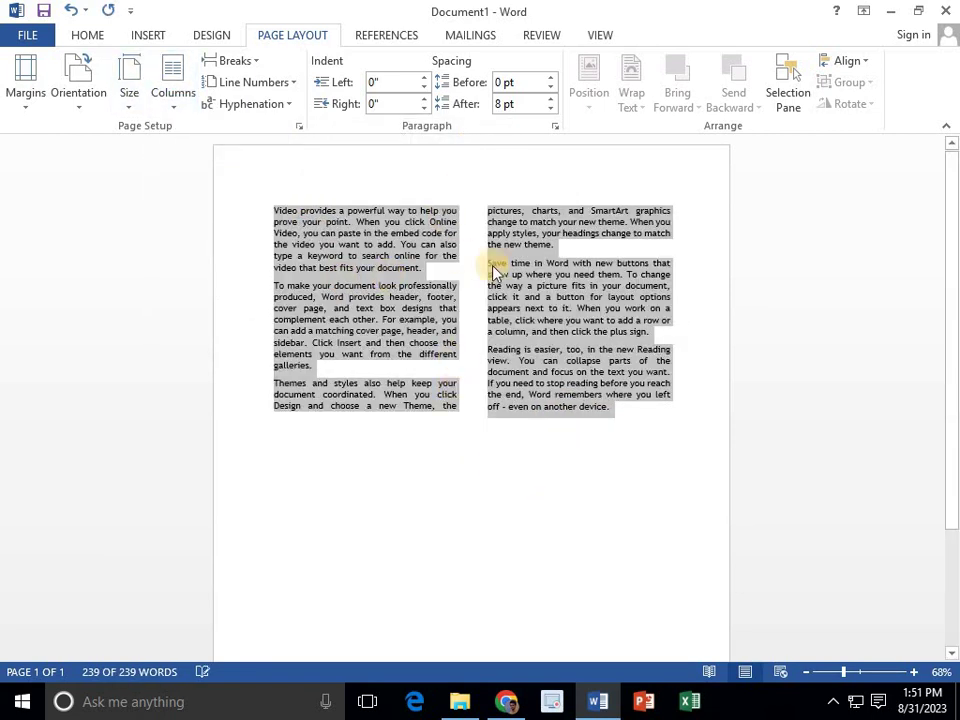
{"action": "left_click", "coordinate": [570, 249]}
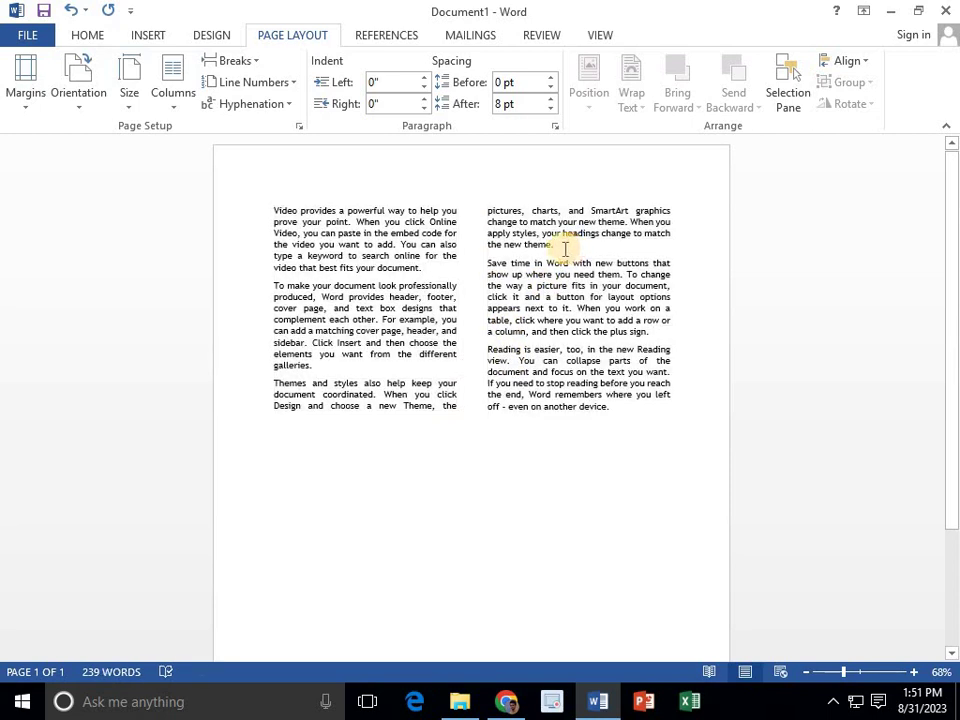
- Insert a Column break at the end of the third paragraph, after "the new theme."
{"action": "left_click_drag", "start_coordinate": [557, 244], "coordinate": [501, 212]}
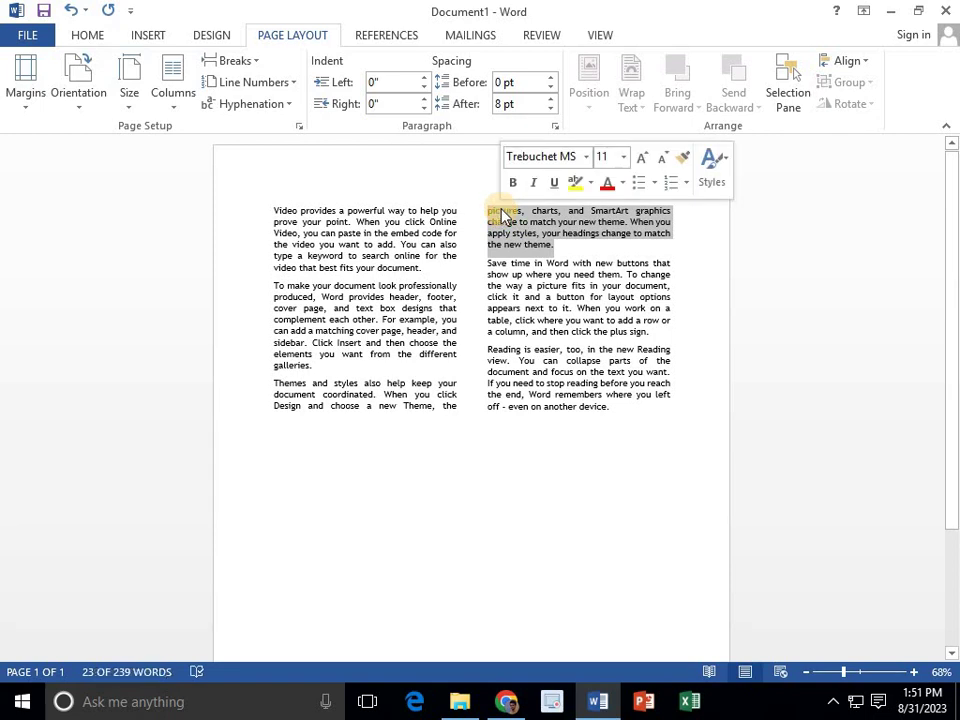
{"action": "left_click", "coordinate": [287, 437]}
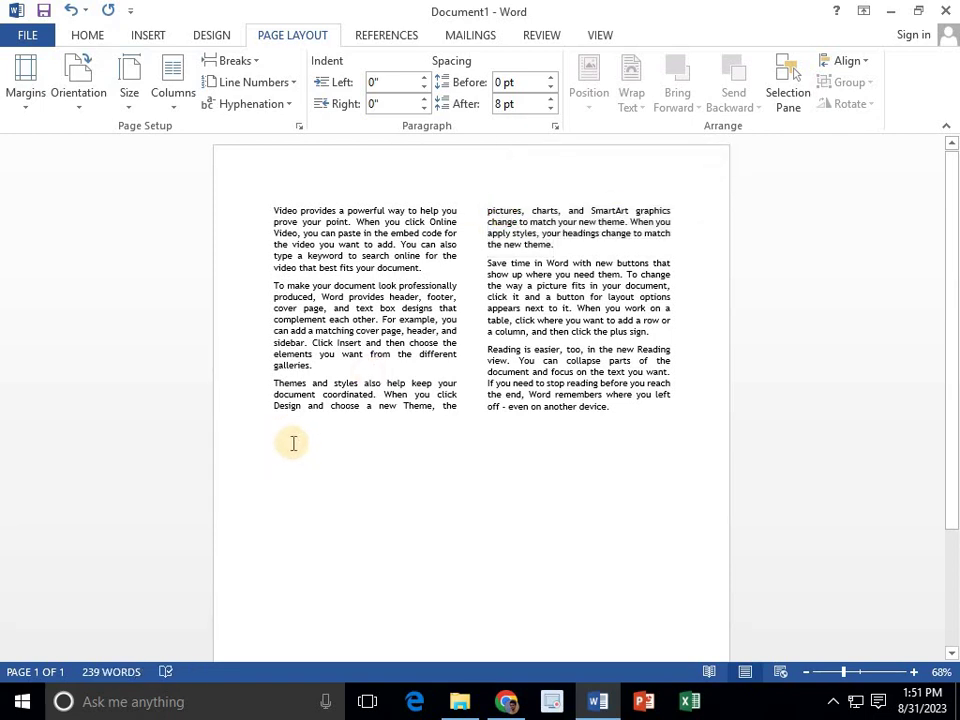
{"action": "left_click", "coordinate": [558, 245]}
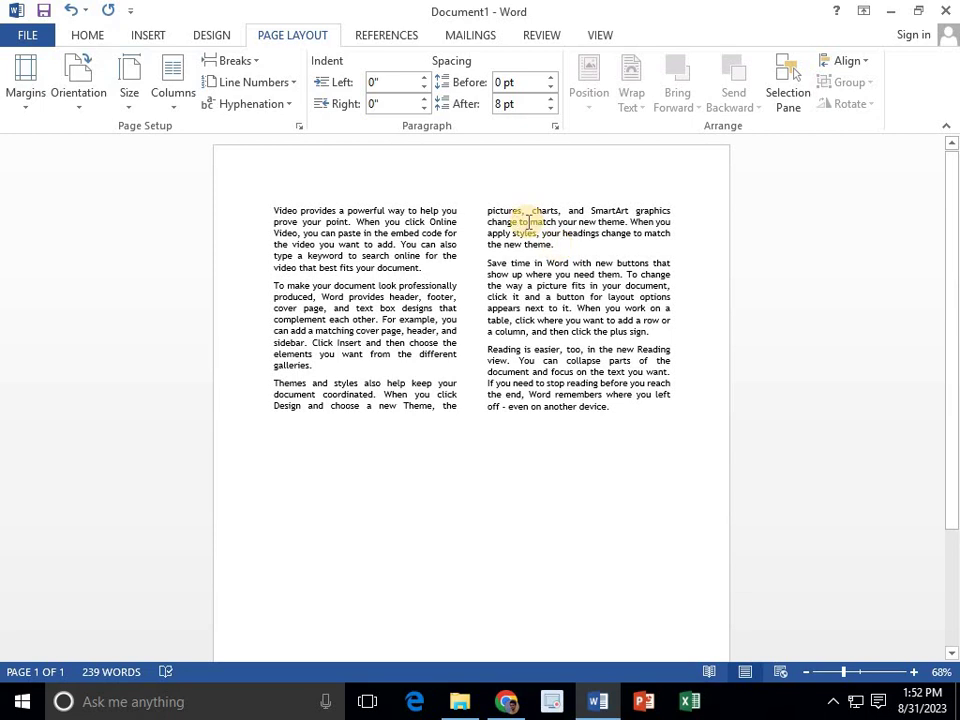
{"action": "left_click", "coordinate": [250, 62]}
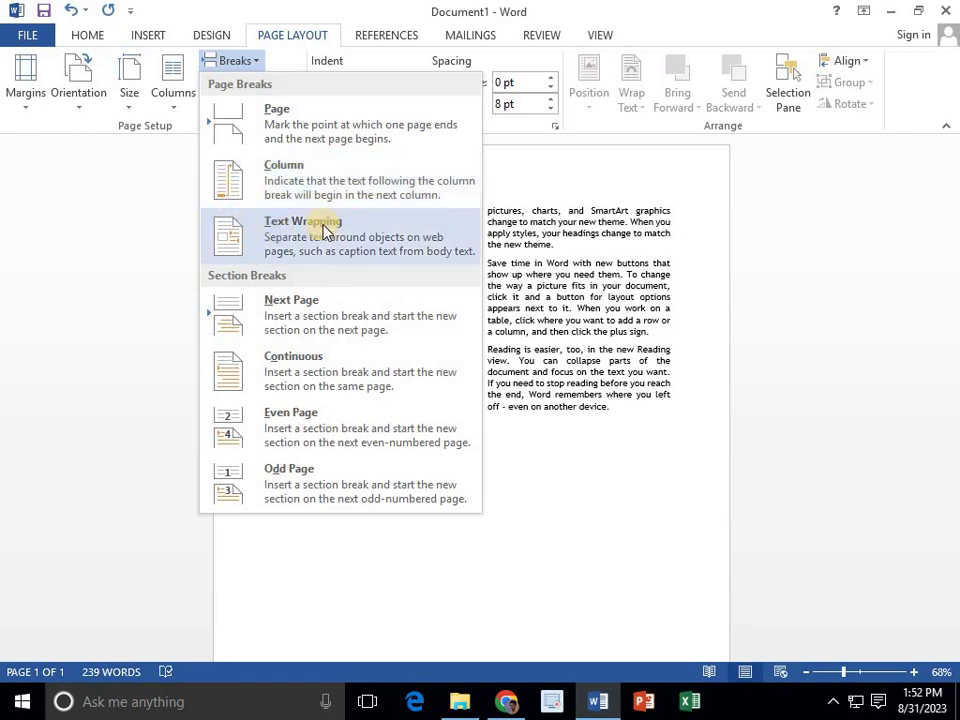
{"action": "left_click", "coordinate": [560, 251]}
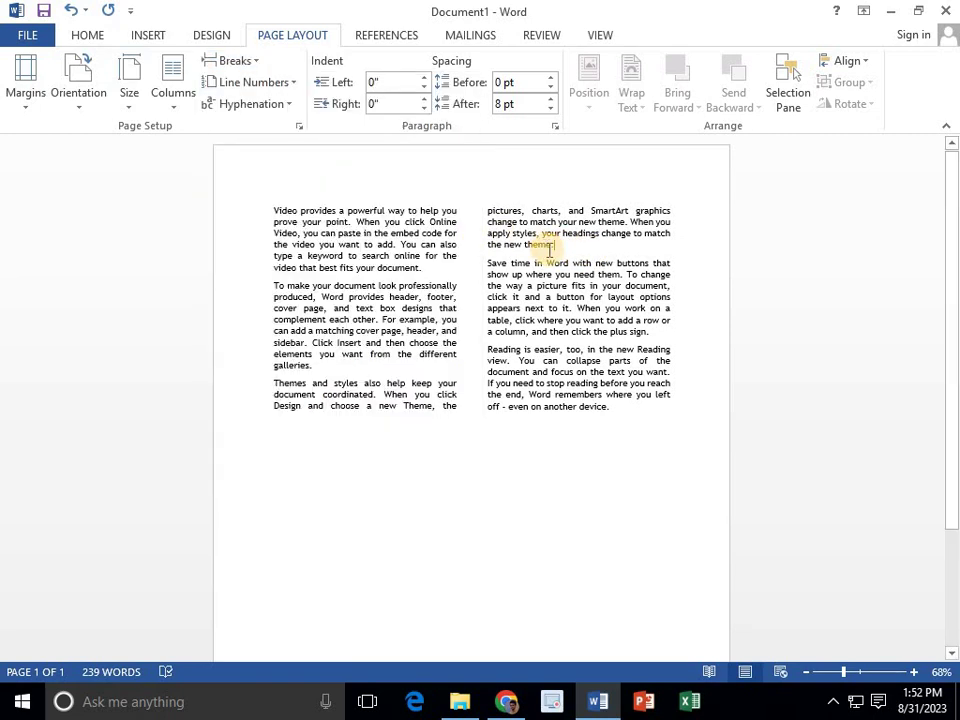
{"action": "left_click", "coordinate": [253, 62]}
{"action": "left_click", "coordinate": [281, 177]}
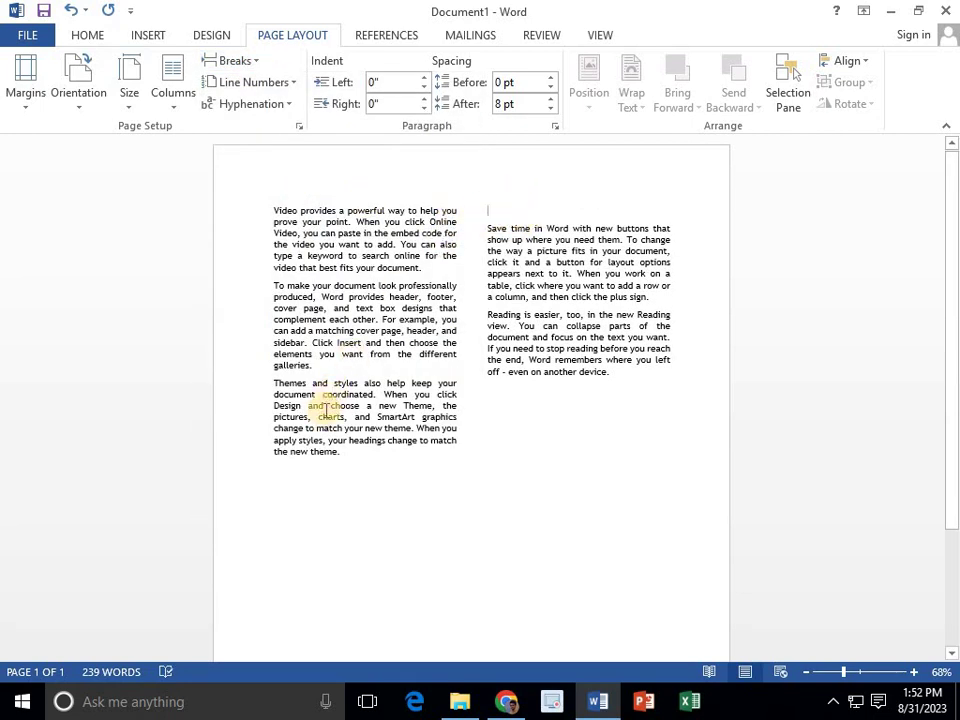
- Try a one-column layout on only the last three lines of the third paragraph, and undo it
{"action": "left_click_drag", "start_coordinate": [273, 428], "coordinate": [345, 452]}
{"action": "left_click", "coordinate": [253, 66]}
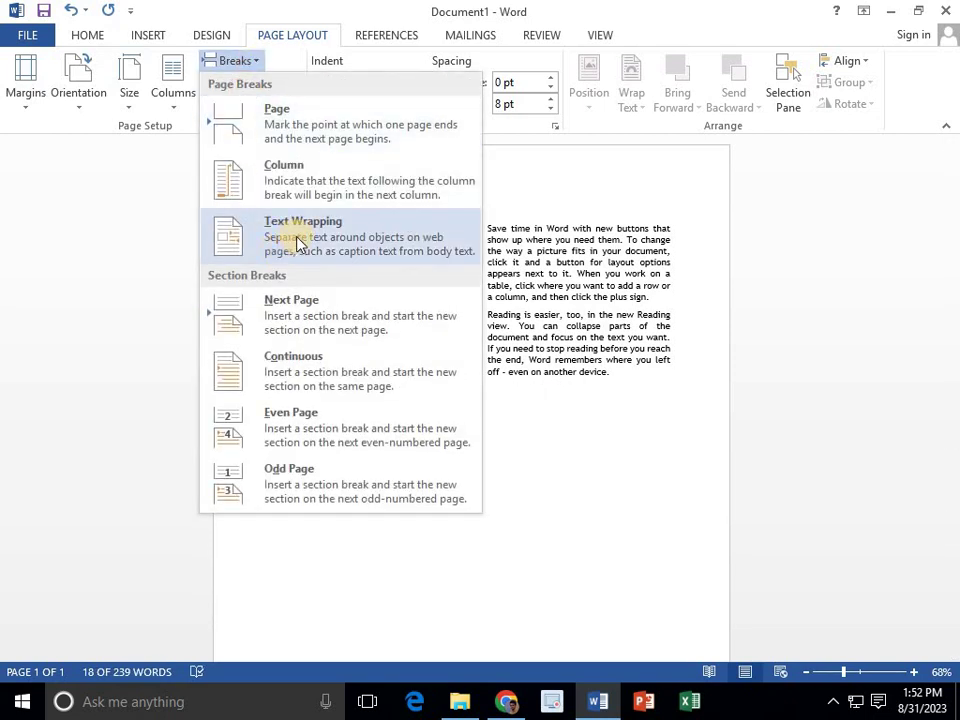
{"action": "key", "text": "Escape"}
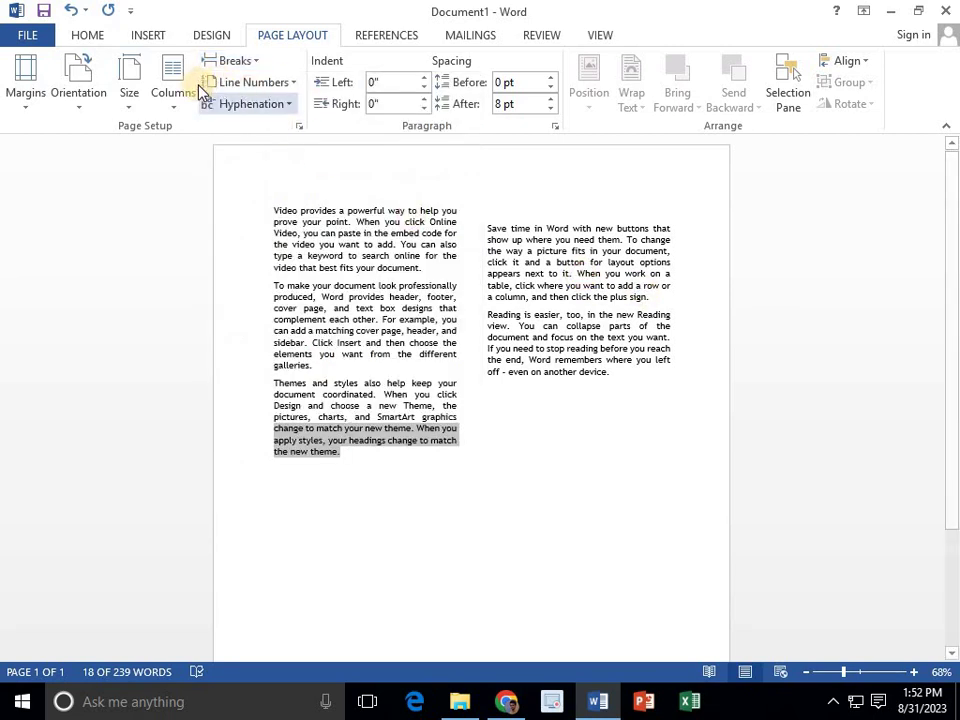
{"action": "left_click", "coordinate": [176, 88]}
{"action": "left_click", "coordinate": [196, 148]}
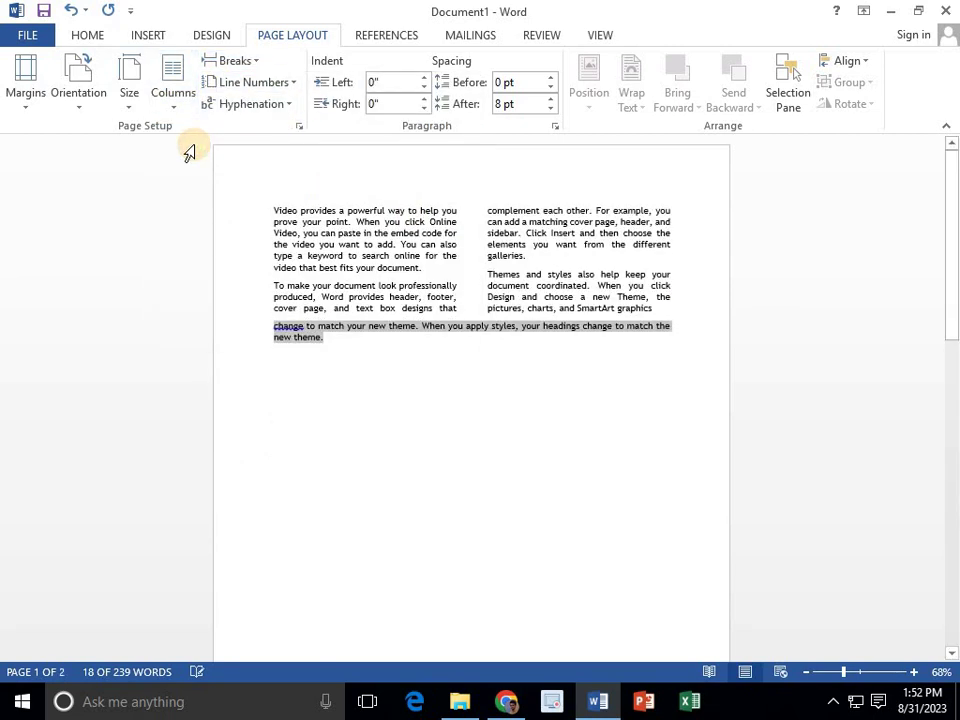
{"action": "key", "text": "ctrl+z"}
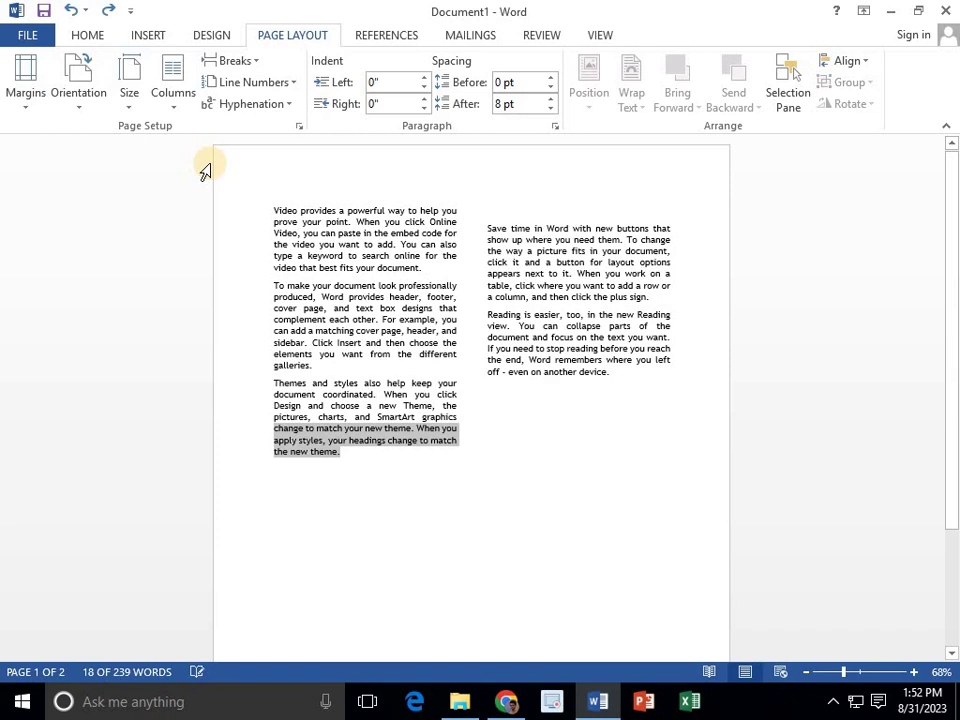
- Select the whole text, set it back to one column, and look over the pages
{"action": "left_click_drag", "start_coordinate": [589, 531], "coordinate": [196, 140]}
{"action": "left_click", "coordinate": [178, 107]}
{"action": "left_click", "coordinate": [186, 154]}
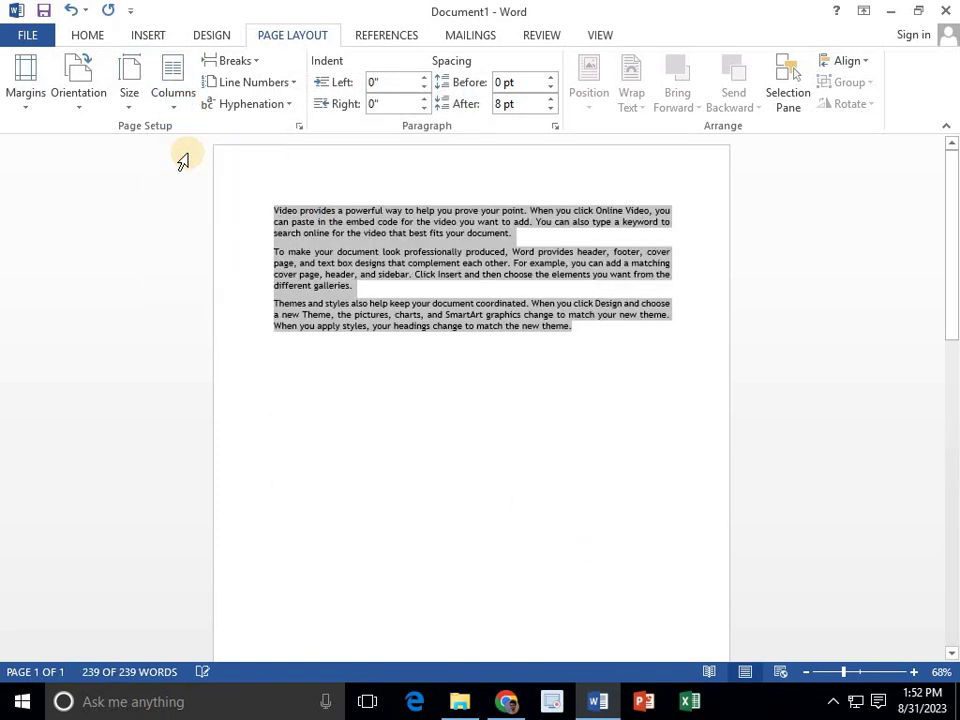
{"action": "mouse_move", "coordinate": [957, 293]}
{"action": "left_mouse_down"}
{"action": "mouse_move", "coordinate": [958, 317]}
{"action": "mouse_move", "coordinate": [958, 293]}
{"action": "left_mouse_up"}
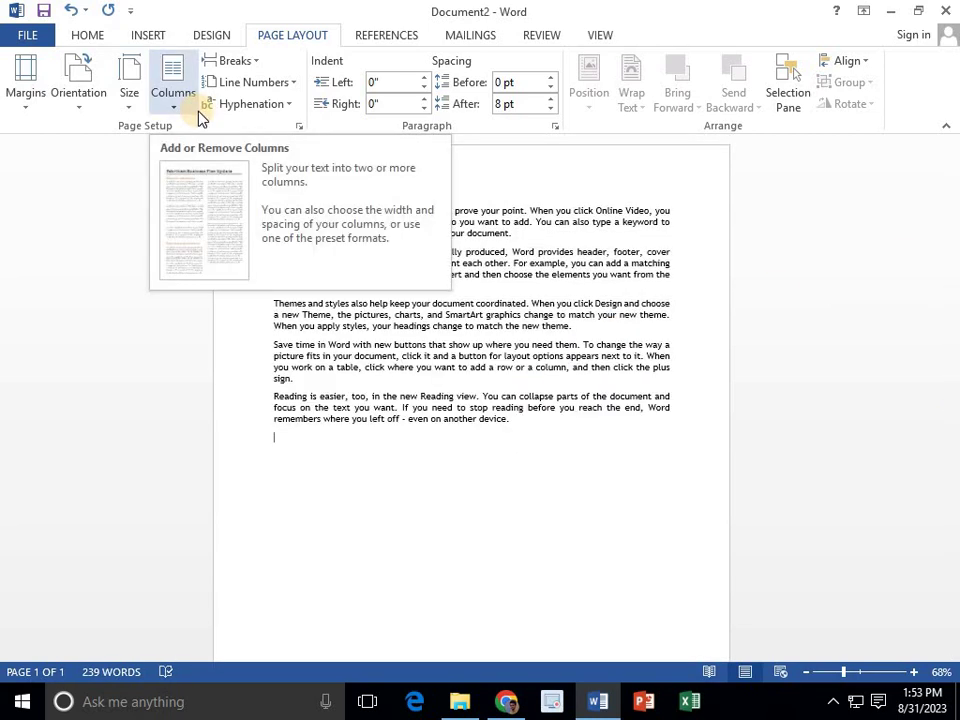
- Split the second paragraph after "For example," with a paragraph break, then rejoin the two parts
{"action": "left_click", "coordinate": [236, 61]}
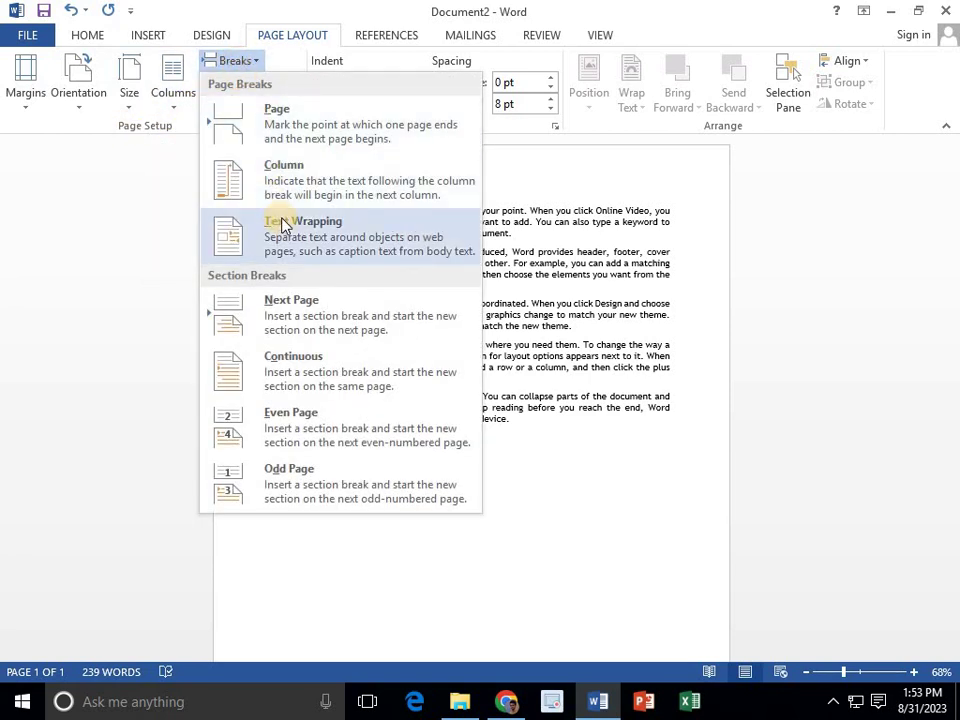
{"action": "left_click", "coordinate": [568, 274]}
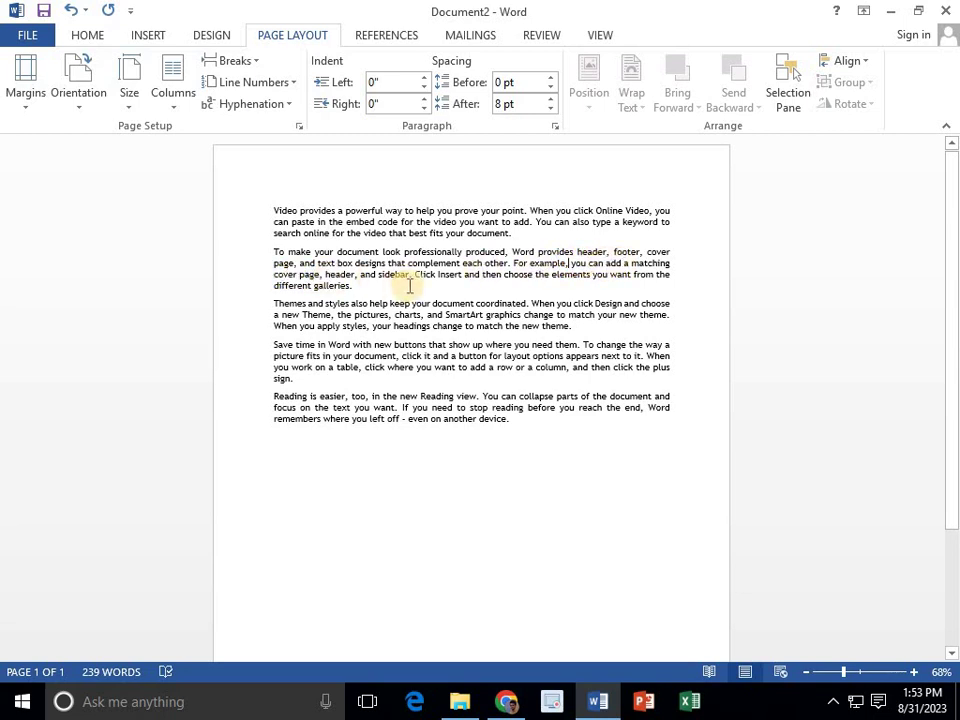
{"action": "key", "text": "Return"}
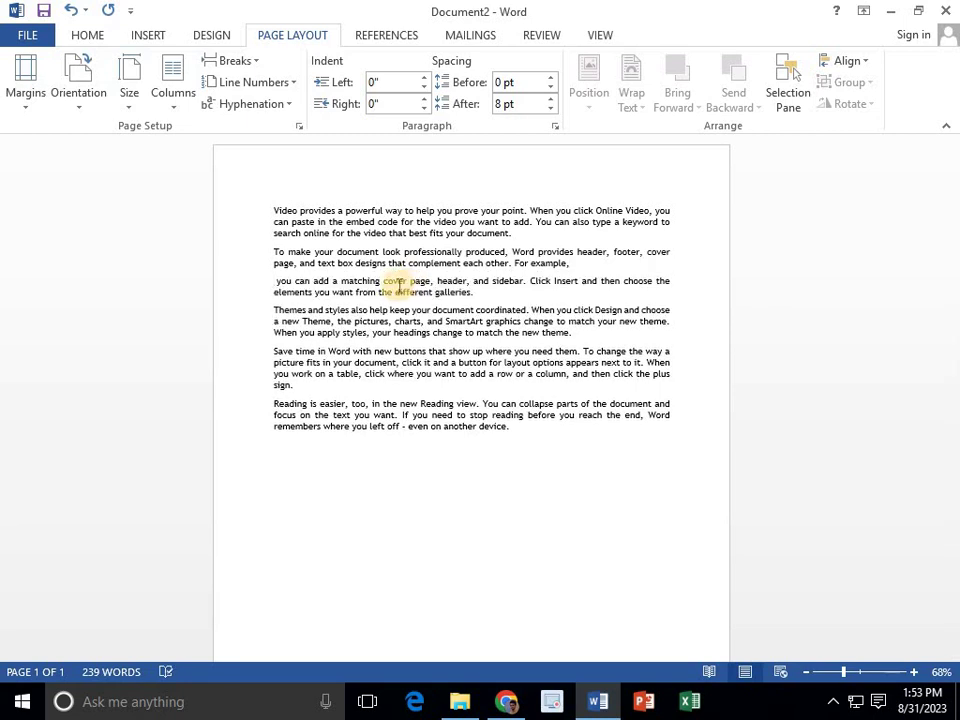
{"action": "scroll", "coordinate": [398, 285], "scroll_direction": "down", "scroll_amount": 1}
{"action": "right_click", "coordinate": [400, 288]}
{"action": "key", "text": "Escape"}
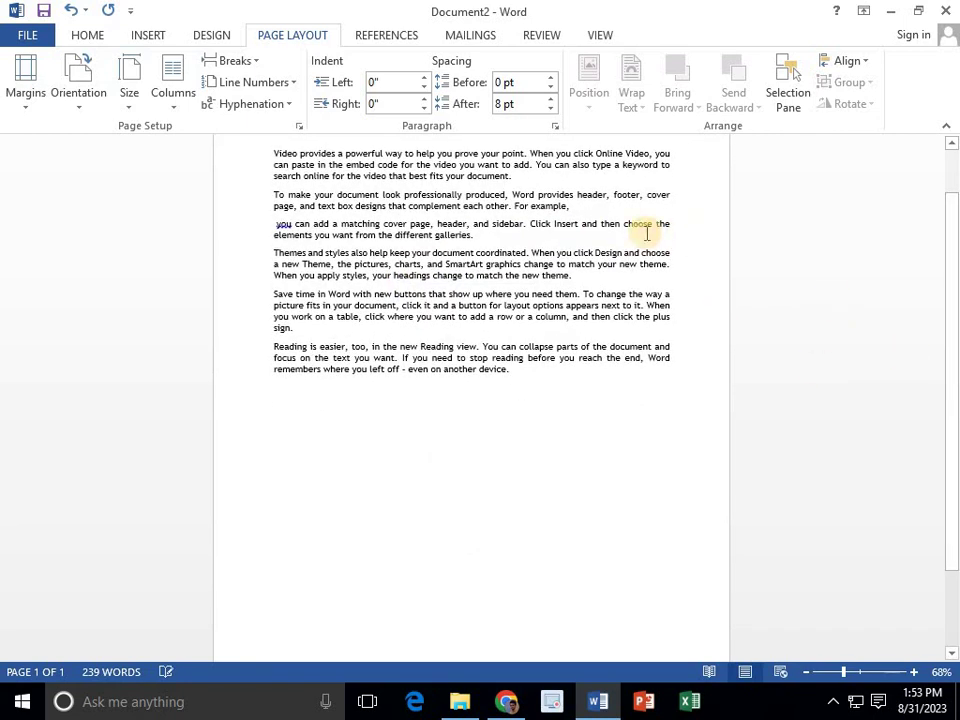
{"action": "left_click_drag", "start_coordinate": [580, 207], "coordinate": [641, 214]}
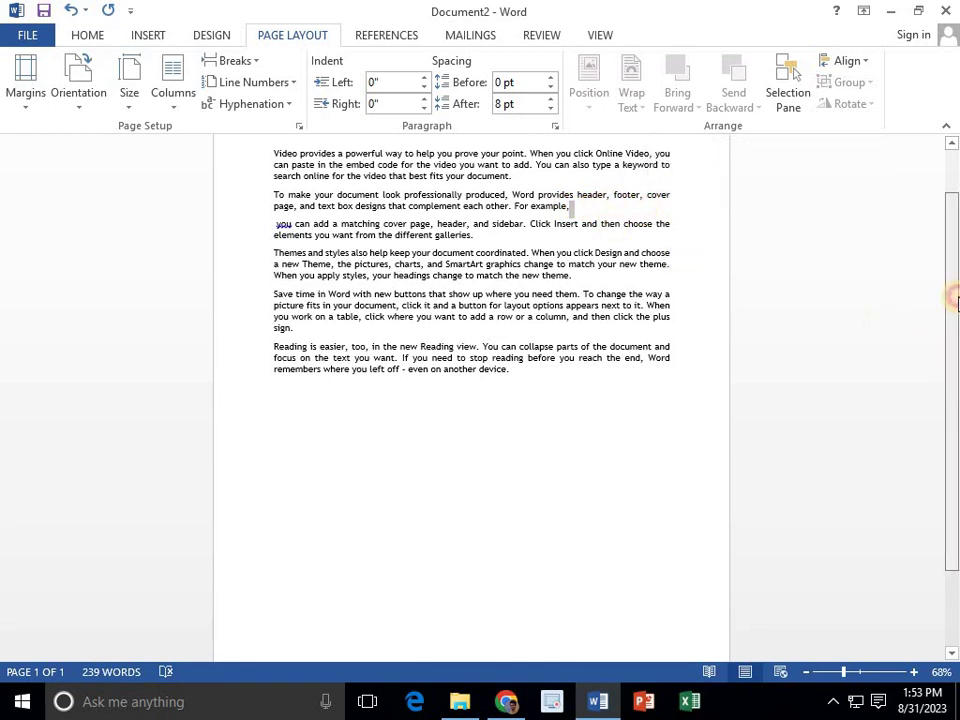
{"action": "scroll", "coordinate": [883, 600], "scroll_direction": "up", "scroll_amount": 2}
{"action": "mouse_move", "coordinate": [858, 676]}
{"action": "left_mouse_down"}
{"action": "mouse_move", "coordinate": [850, 674]}
{"action": "mouse_move", "coordinate": [860, 673]}
{"action": "left_mouse_up"}
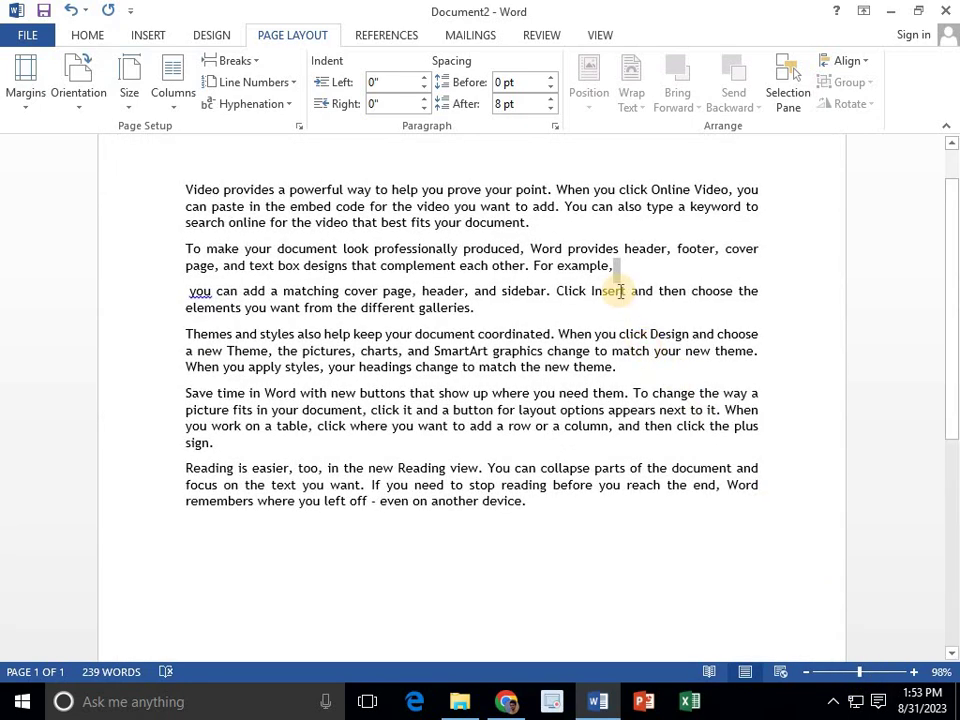
{"action": "key", "text": "Delete"}
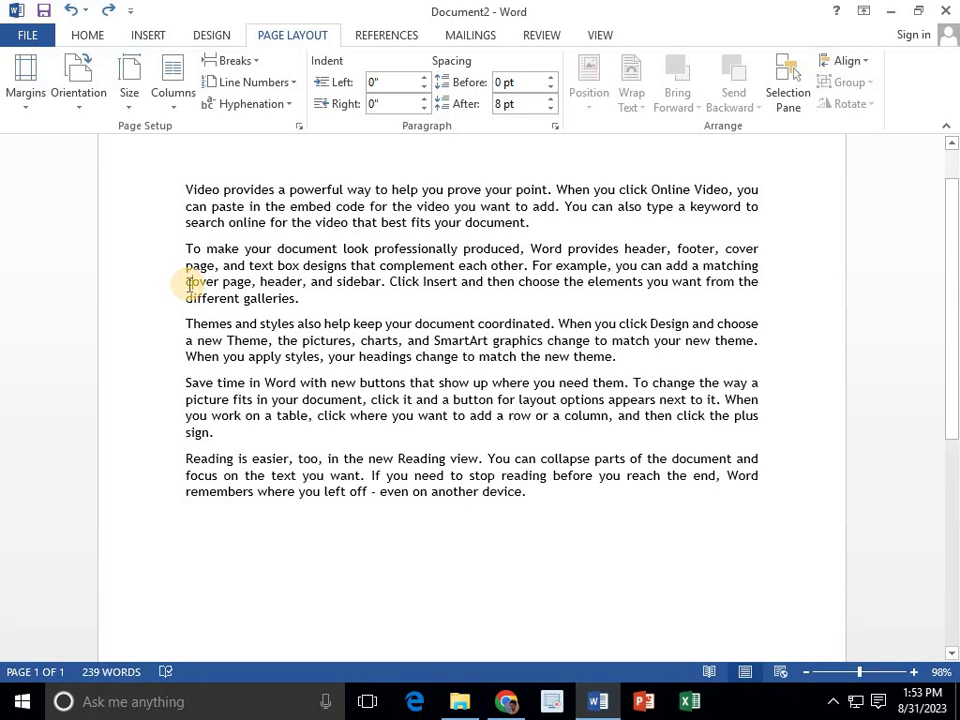
- Split the second paragraph after "For example," again and rejoin it without the space before "you can add"
{"action": "double_click", "coordinate": [609, 268]}
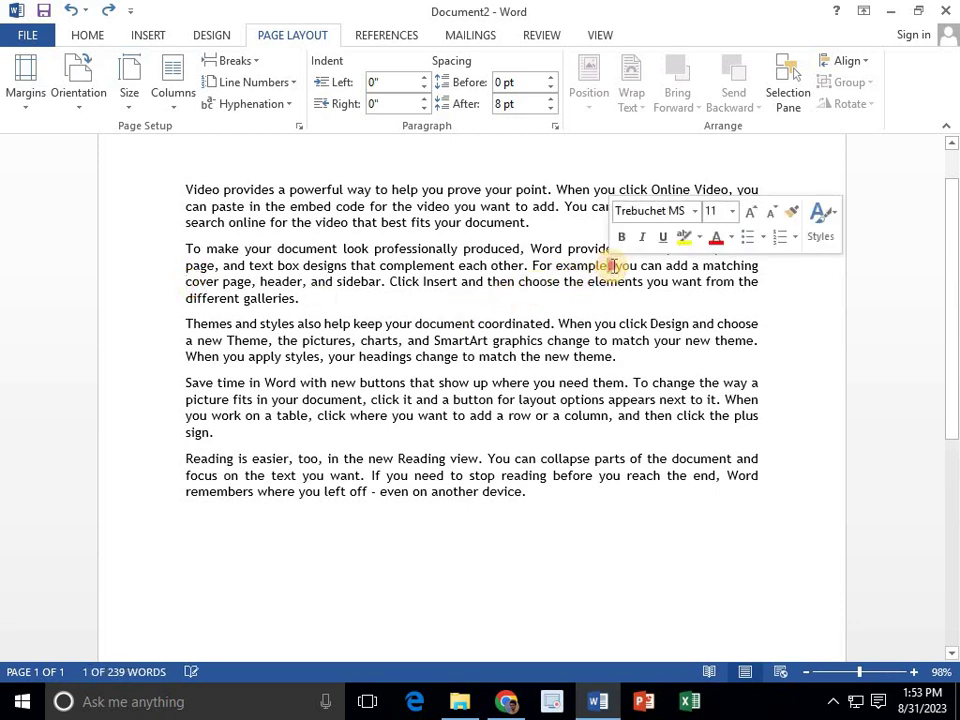
{"action": "key", "text": "Return"}
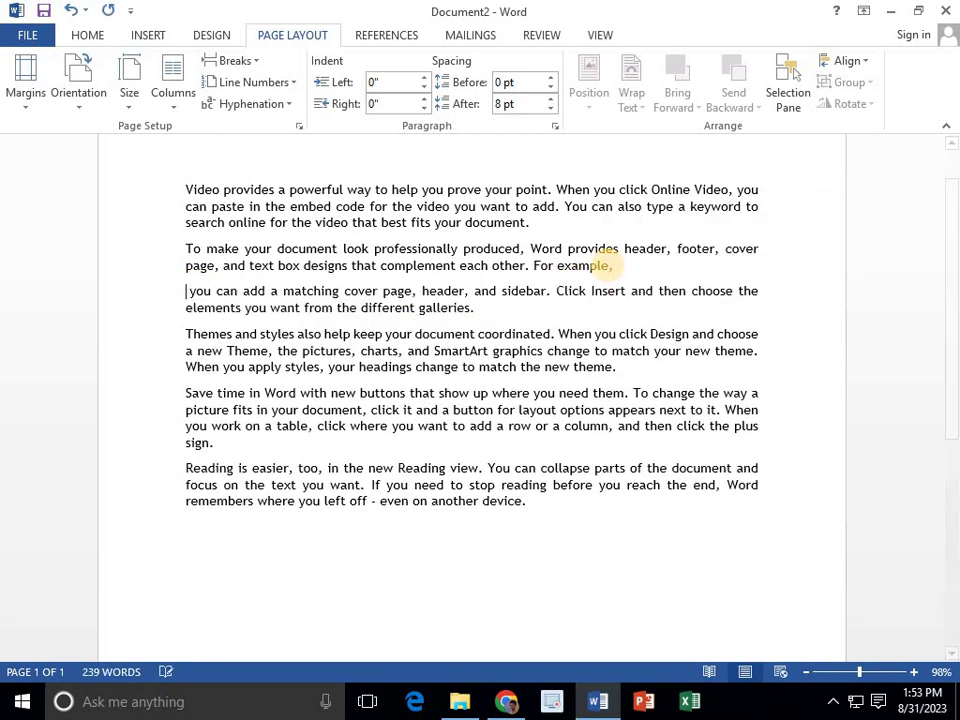
{"action": "left_click", "coordinate": [628, 266]}
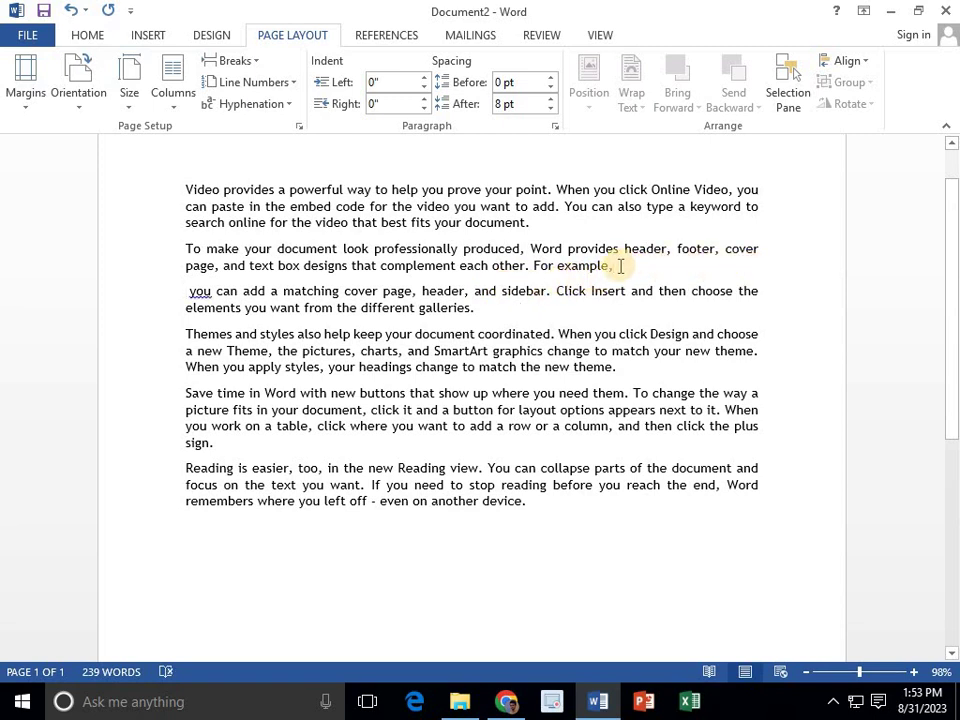
{"action": "left_click", "coordinate": [194, 292]}
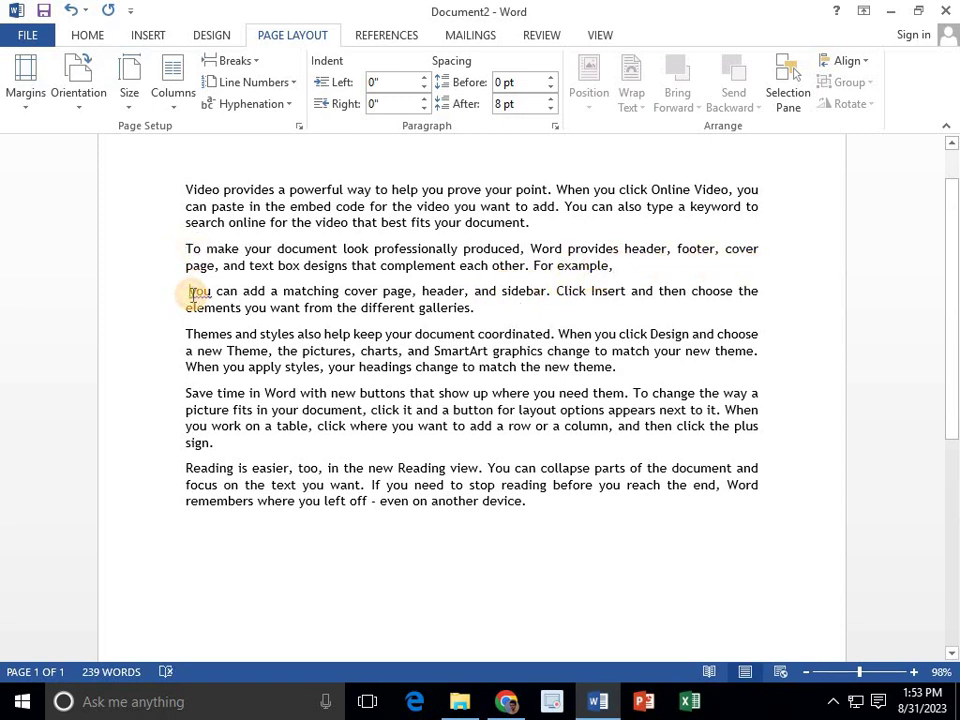
{"action": "key", "text": "BackSpace"}
{"action": "key", "text": "BackSpace"}
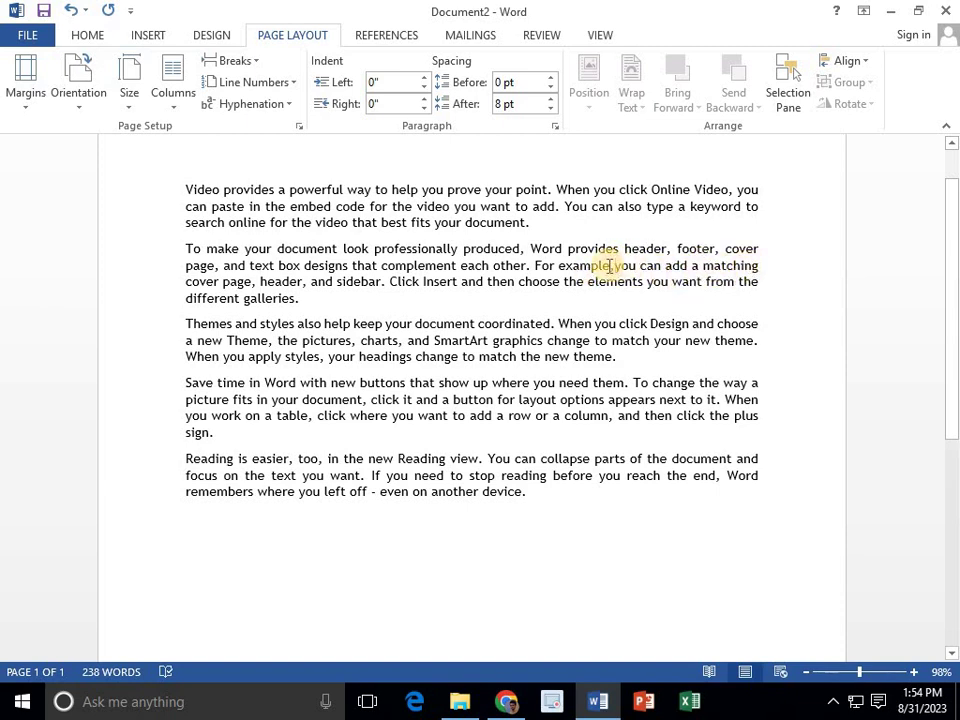
{"action": "key", "text": "Return"}
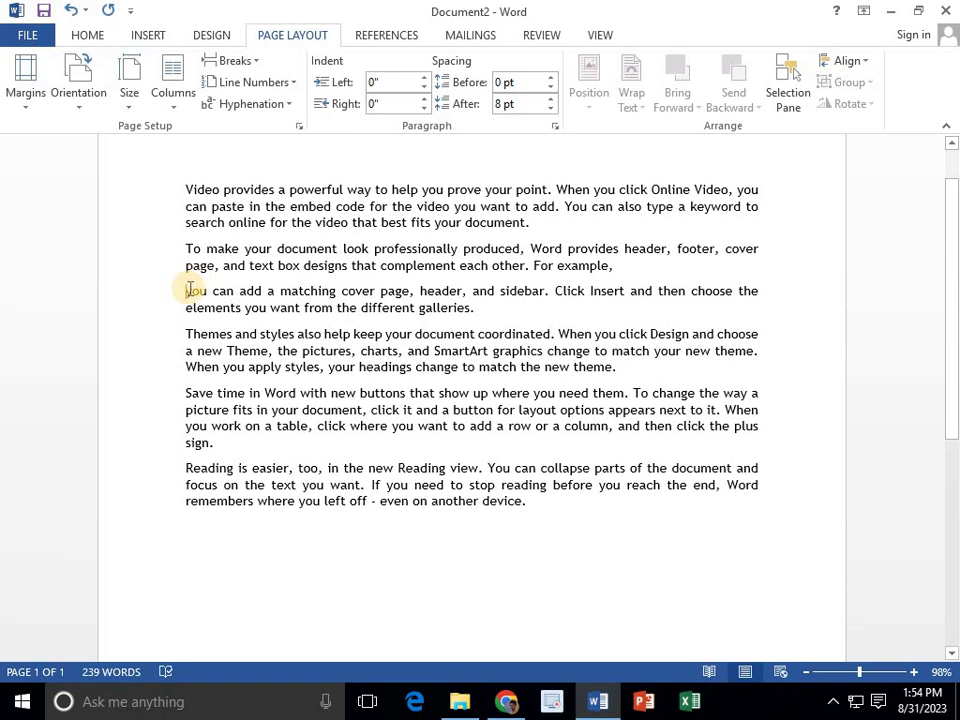
{"action": "key", "text": "BackSpace"}
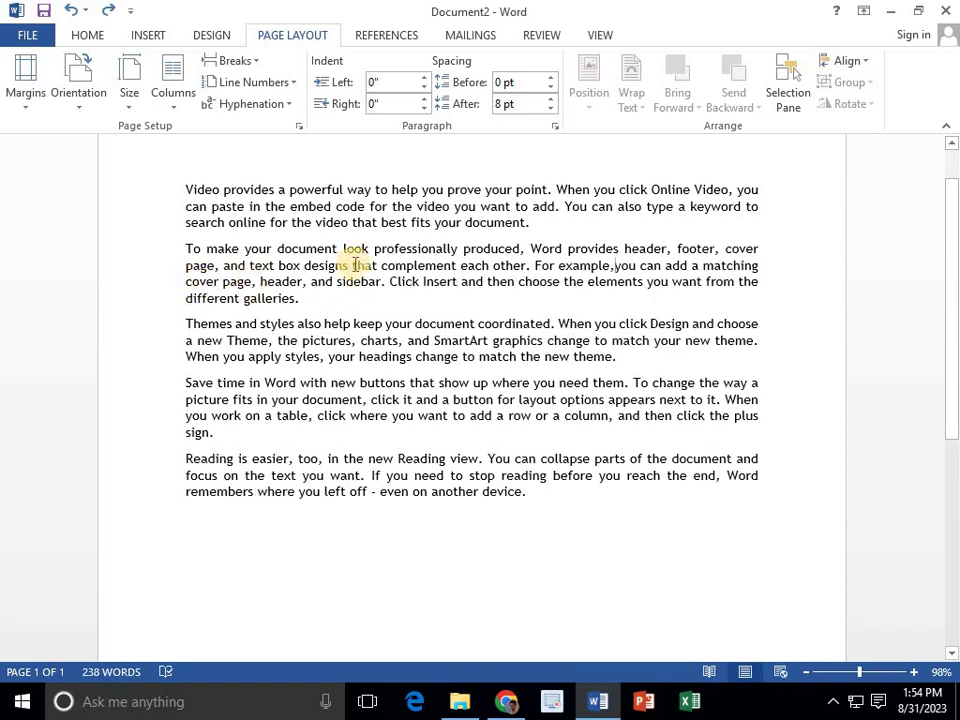
- Insert a Text Wrapping break after "For example," in the second paragraph
{"action": "left_click", "coordinate": [257, 66]}
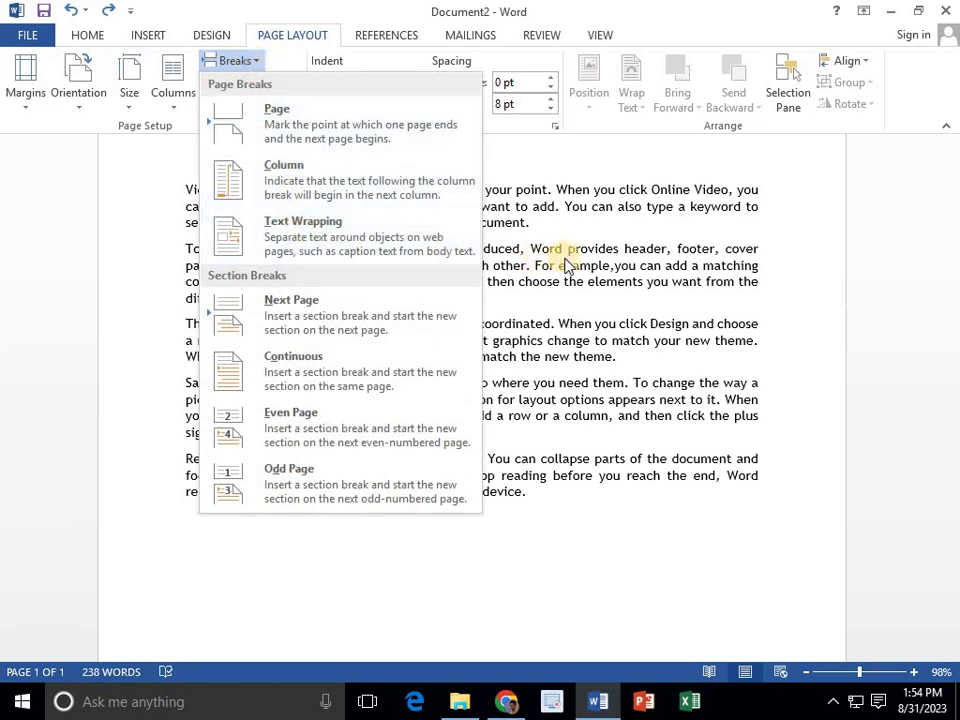
{"action": "left_click", "coordinate": [608, 270]}
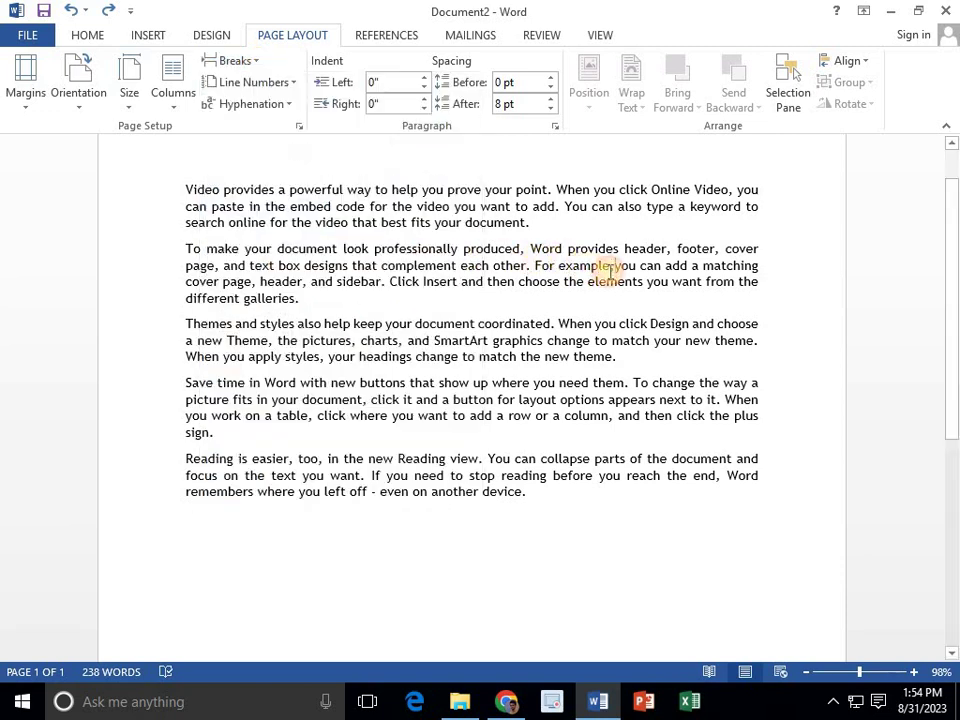
{"action": "left_click", "coordinate": [226, 62]}
{"action": "left_click", "coordinate": [285, 225]}
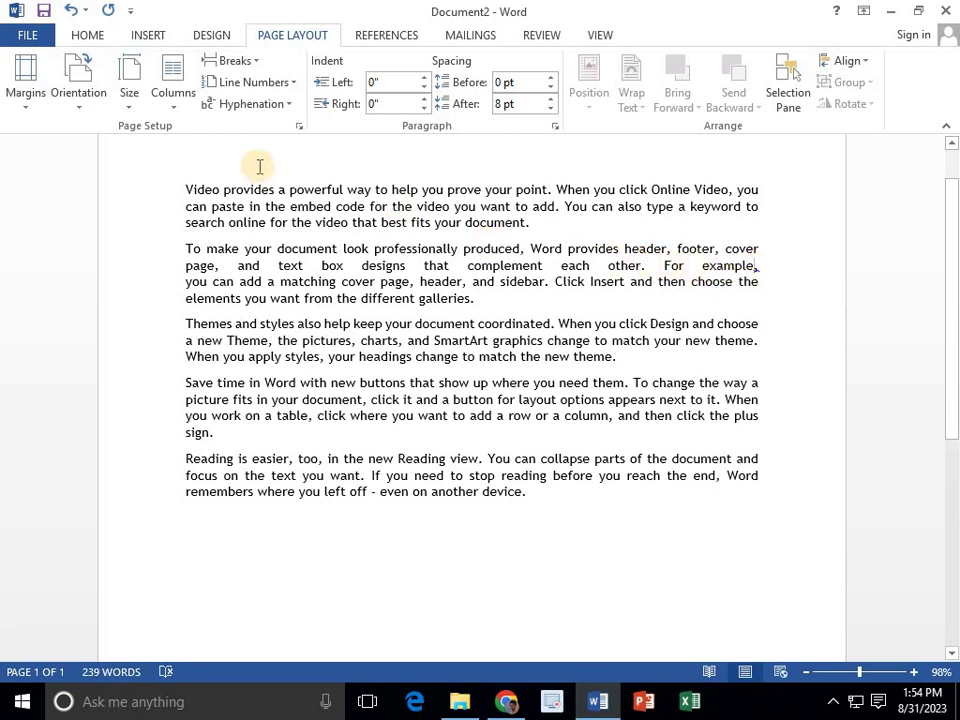
- Insert a page break on the empty line below the last paragraph
{"action": "left_click", "coordinate": [234, 61]}
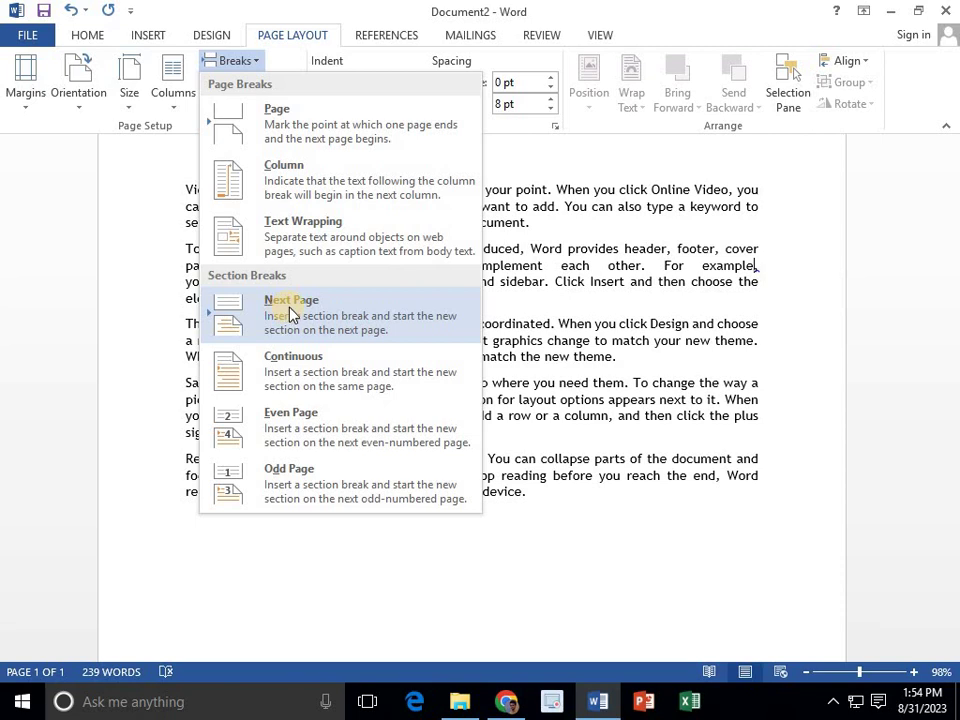
{"action": "left_click", "coordinate": [615, 529]}
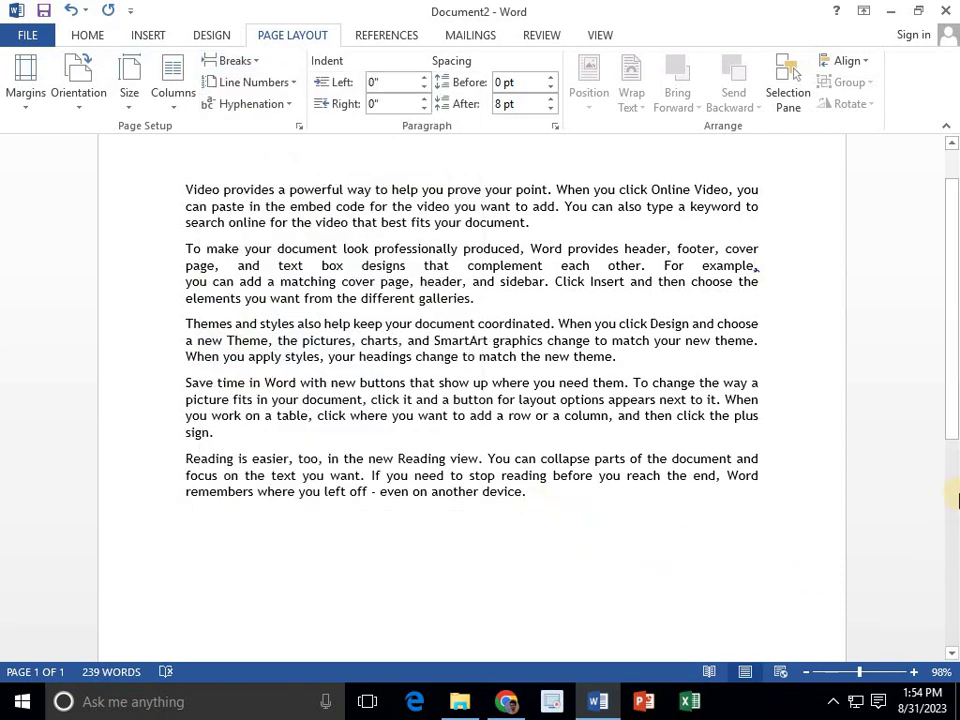
{"action": "left_click", "coordinate": [811, 672]}
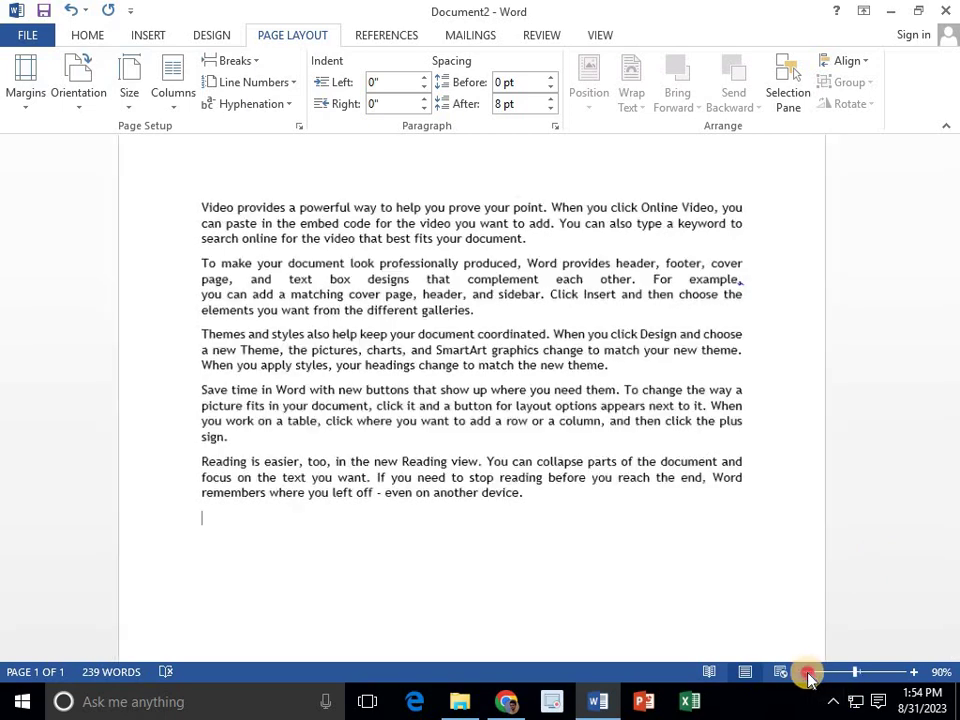
{"action": "left_click", "coordinate": [811, 672]}
{"action": "left_click", "coordinate": [811, 672]}
{"action": "left_click", "coordinate": [811, 672]}
{"action": "left_click", "coordinate": [811, 672]}
{"action": "left_click", "coordinate": [811, 672]}
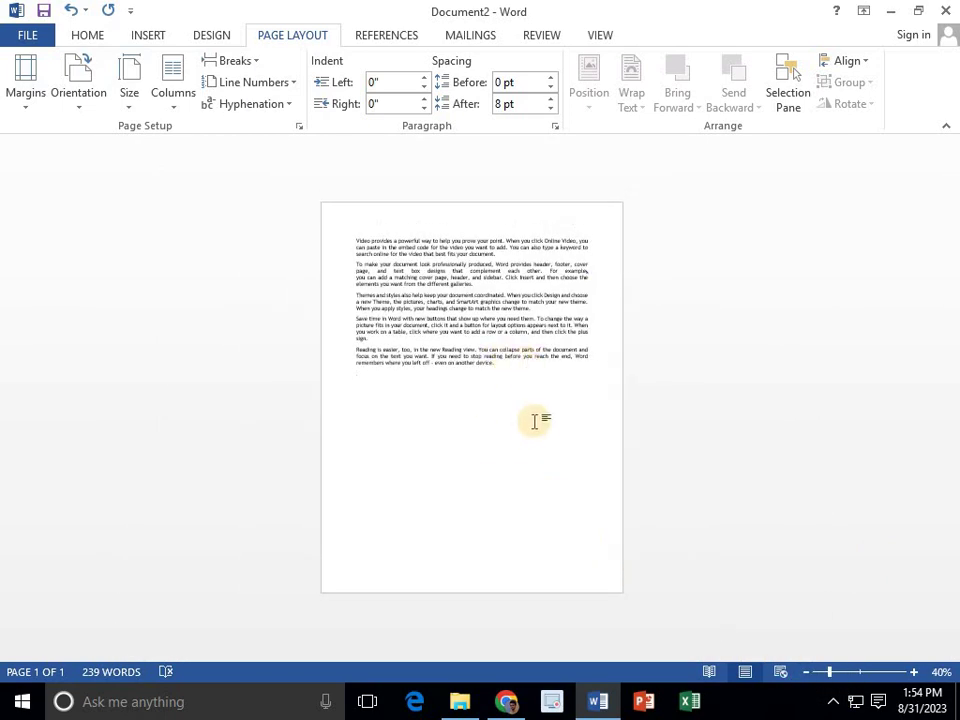
{"action": "key", "text": "ctrl+Return"}
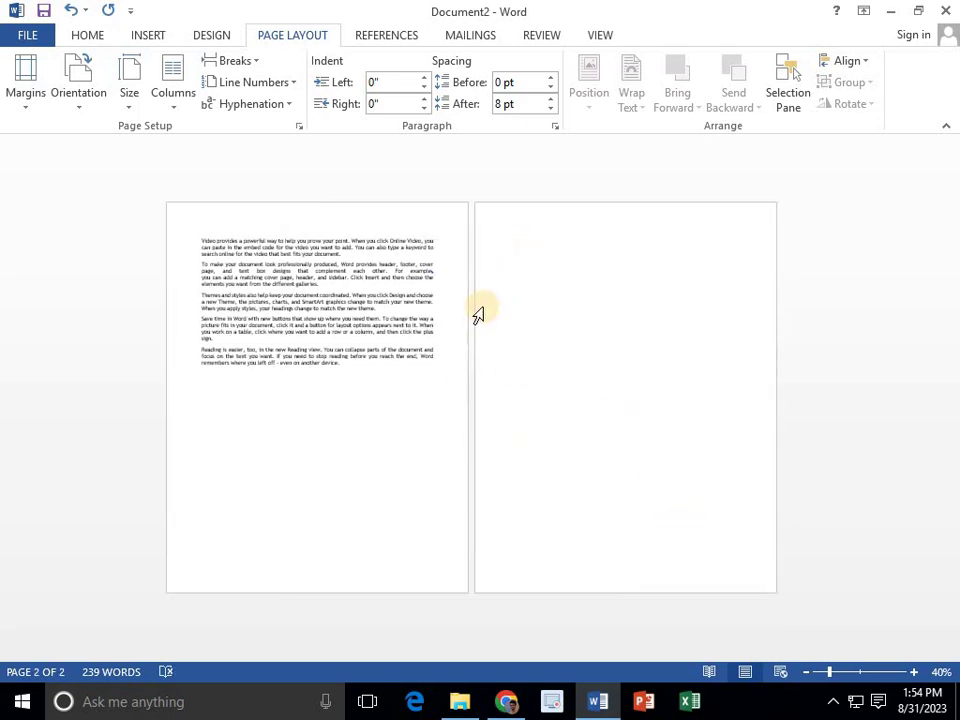
- Set the page orientation to Landscape, then return it to Portrait and undo the page break
{"action": "left_click", "coordinate": [403, 377]}
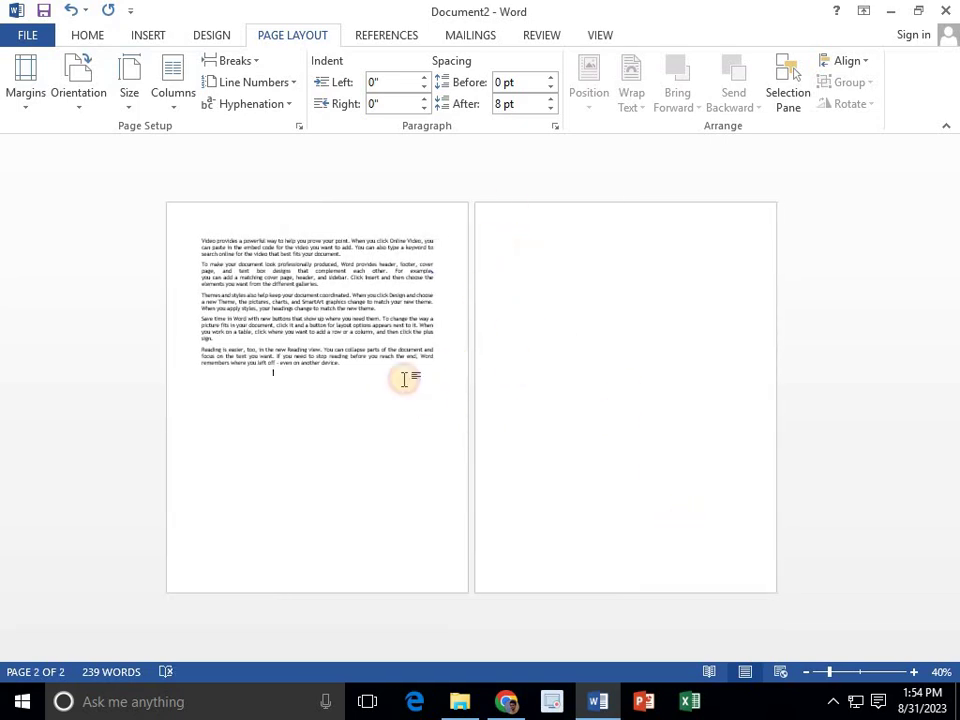
{"action": "left_click", "coordinate": [130, 100]}
{"action": "left_click", "coordinate": [81, 100]}
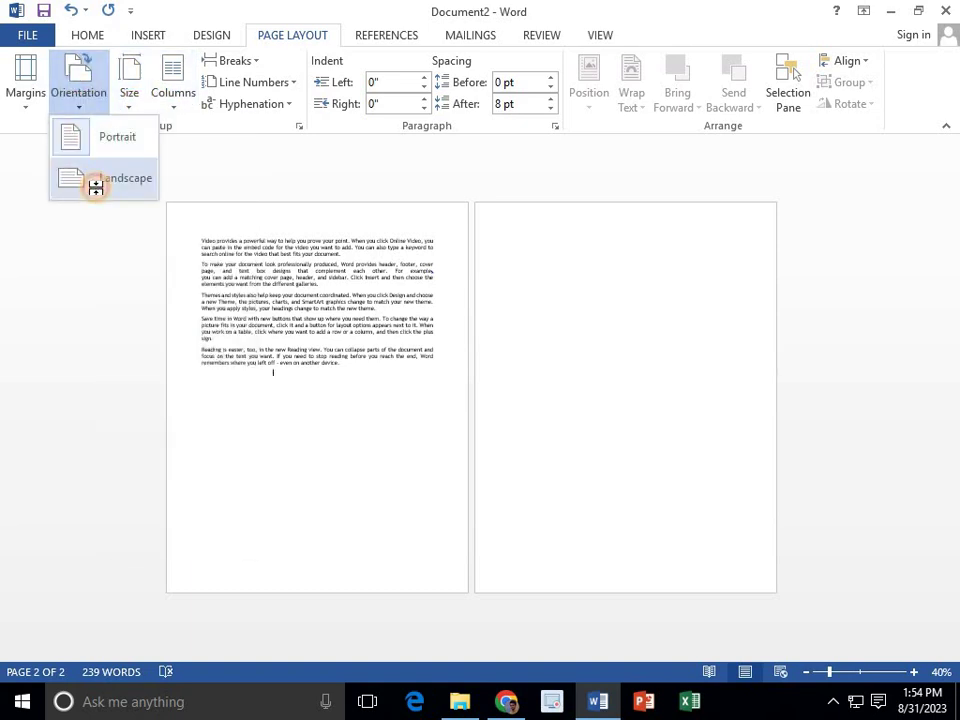
{"action": "left_click", "coordinate": [94, 184]}
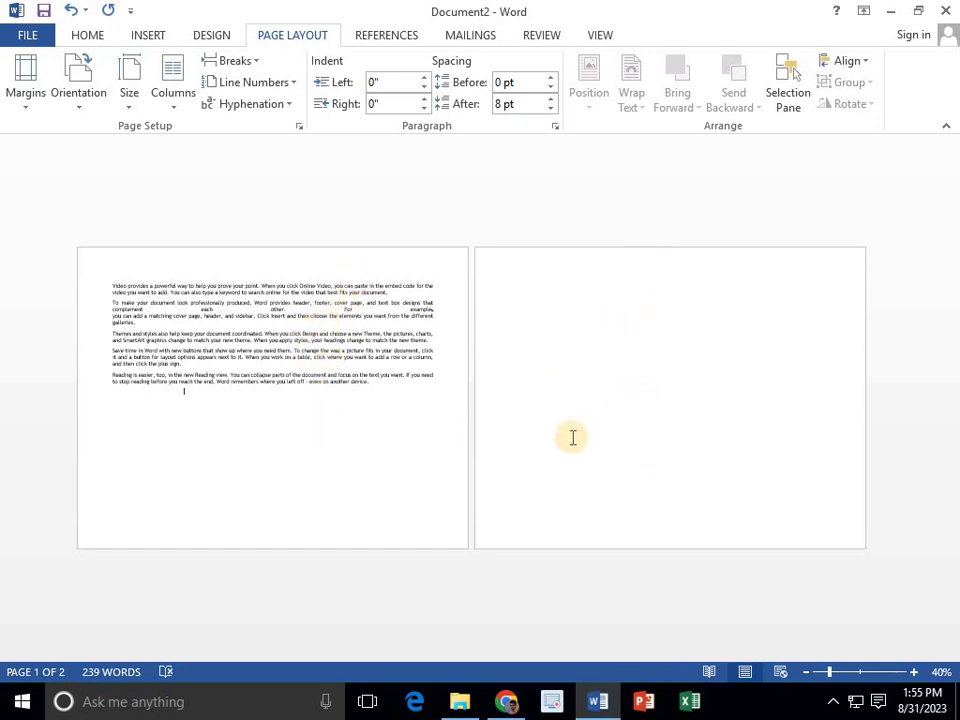
{"action": "left_click", "coordinate": [66, 100]}
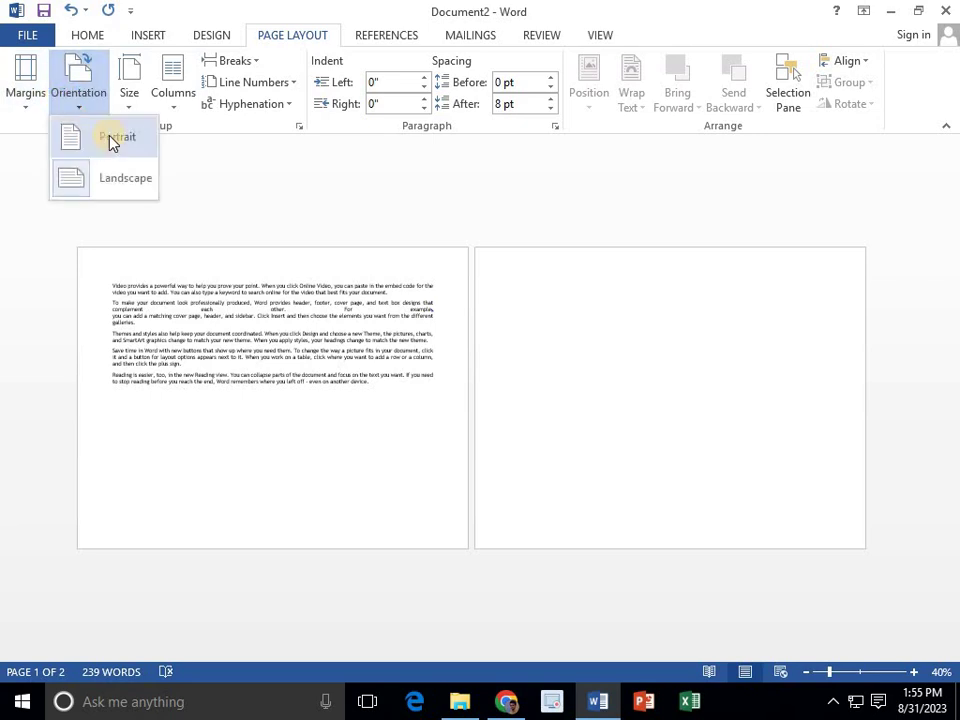
{"action": "left_click", "coordinate": [111, 141]}
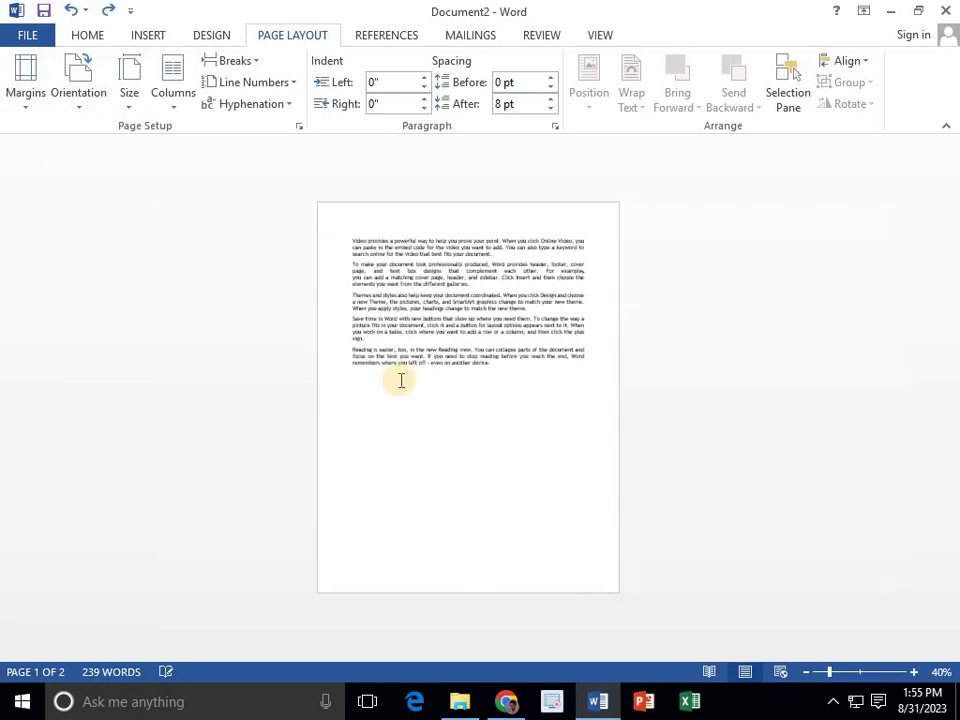
- Insert a Next Page section break below the last paragraph and set only the first page to Landscape
{"action": "left_click", "coordinate": [235, 62]}
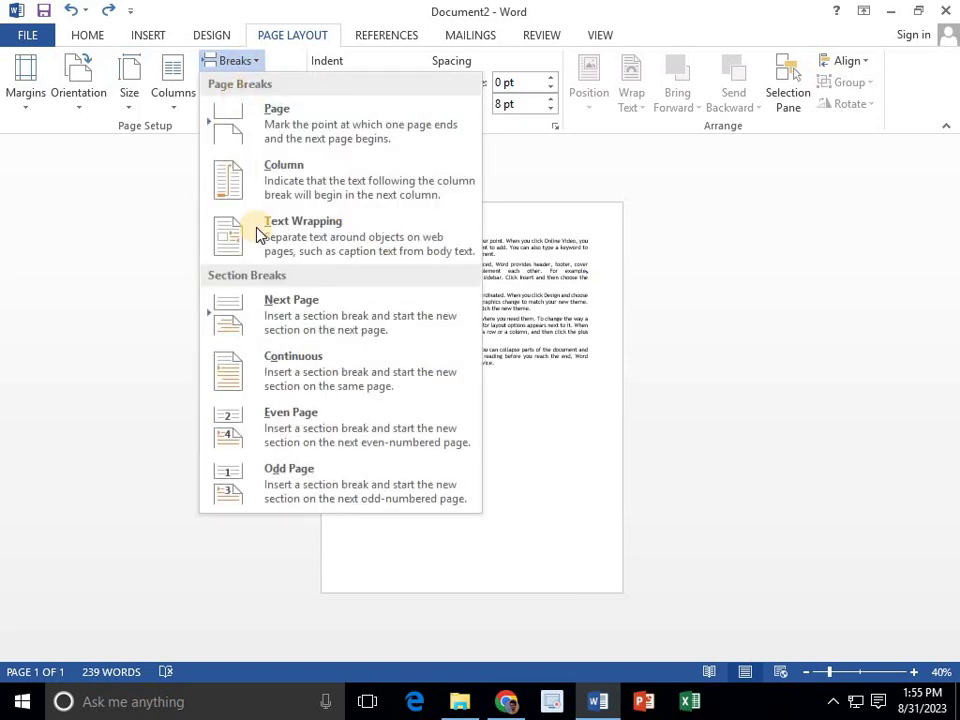
{"action": "left_click", "coordinate": [288, 333]}
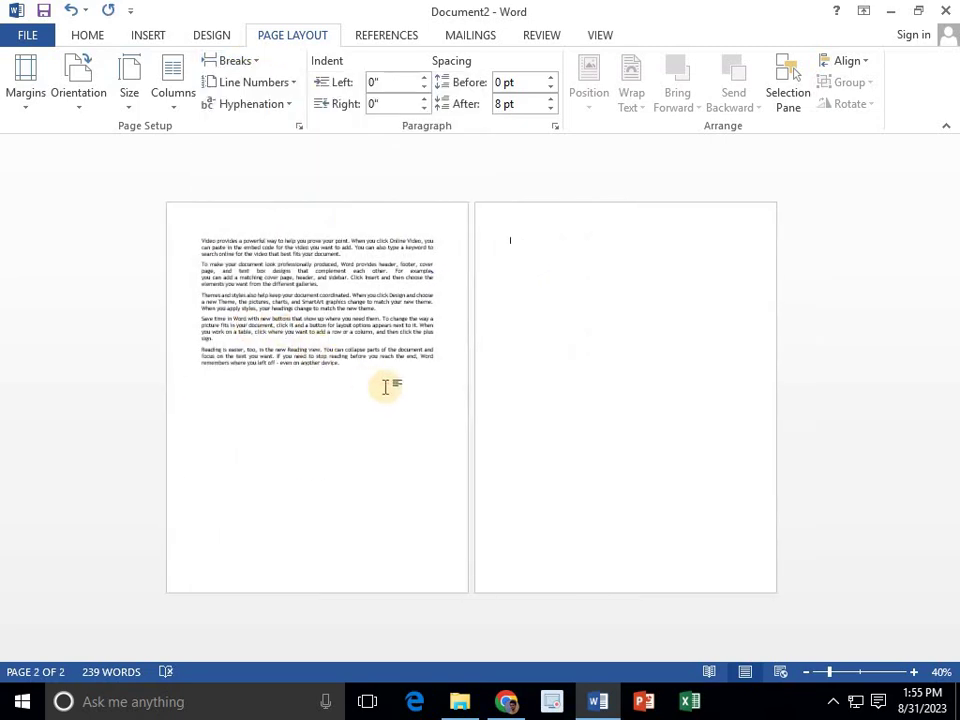
{"action": "left_click", "coordinate": [77, 98]}
{"action": "left_click", "coordinate": [105, 182]}
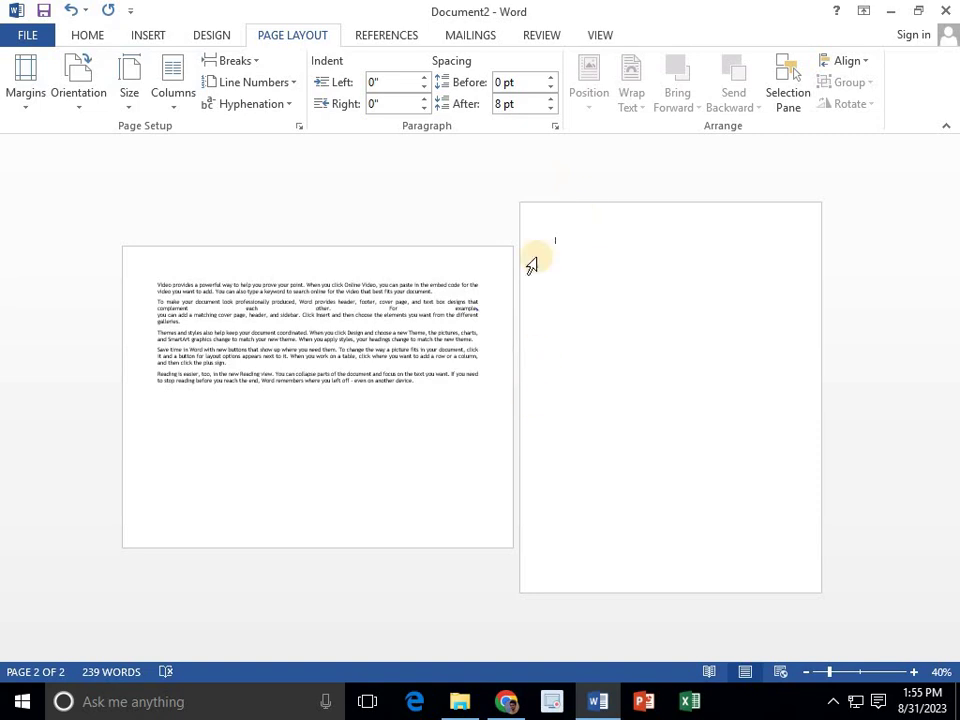
{"action": "left_click", "coordinate": [249, 62]}
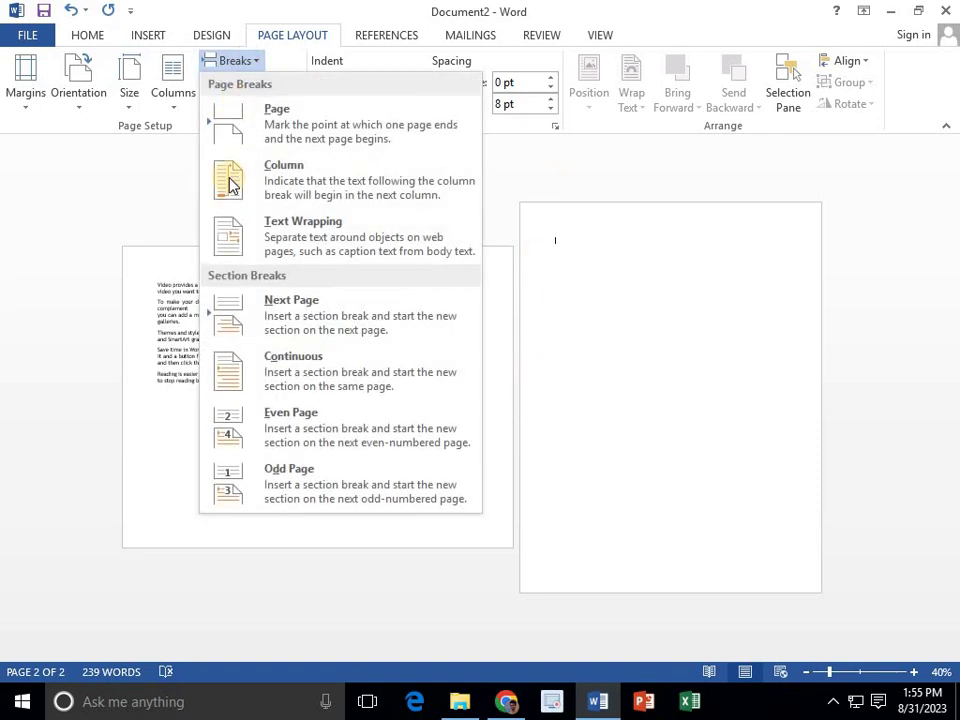
{"action": "left_click", "coordinate": [133, 143]}
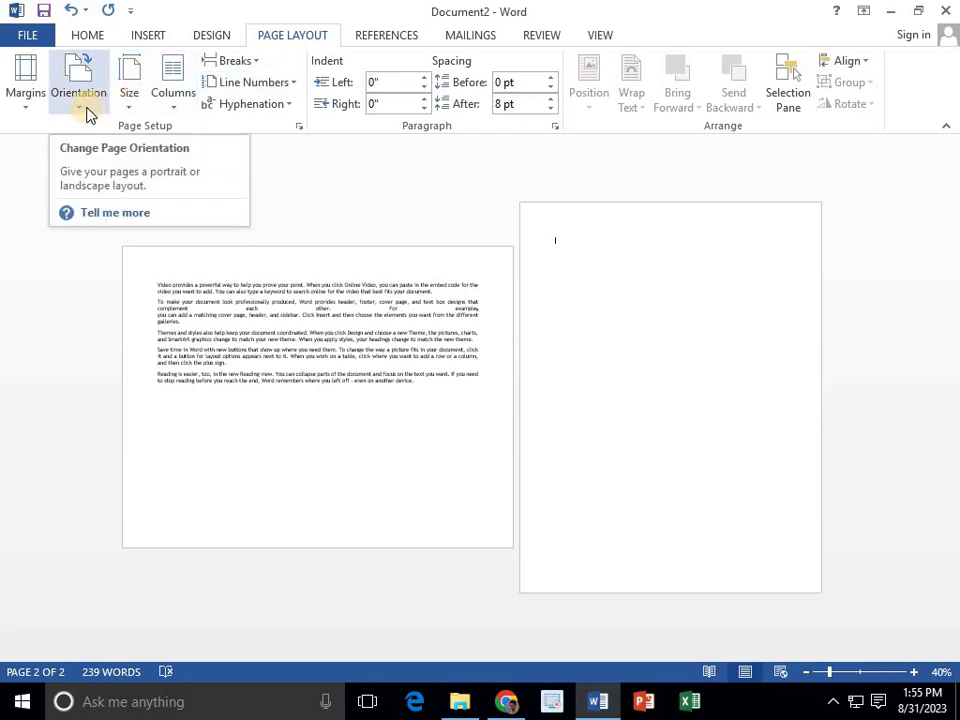
- Undo the orientation change, the section break and the text wrapping break
{"action": "key", "text": "ctrl+z"}
{"action": "key", "text": "ctrl+z"}
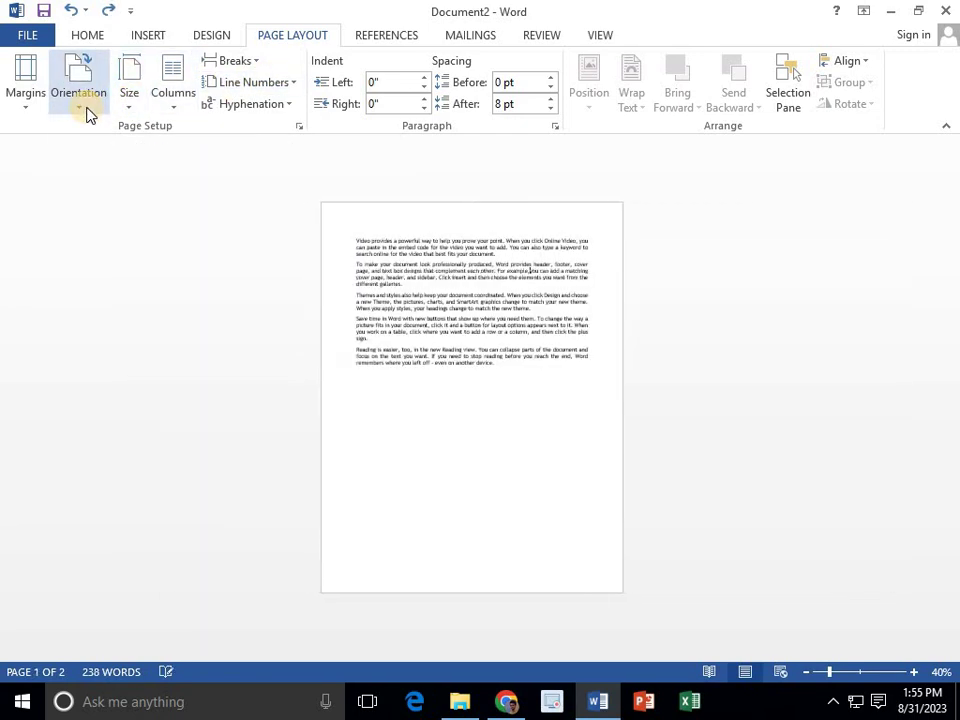
- Select all five sample paragraphs and turn on Continuous line numbering
{"action": "left_click", "coordinate": [857, 677]}
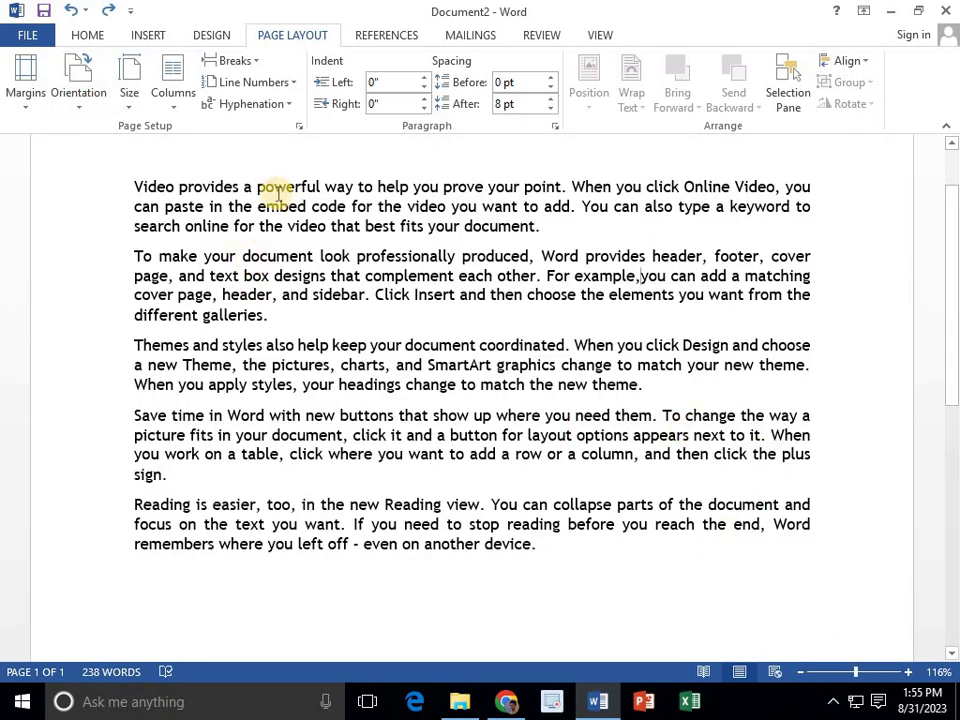
{"action": "left_click", "coordinate": [285, 84]}
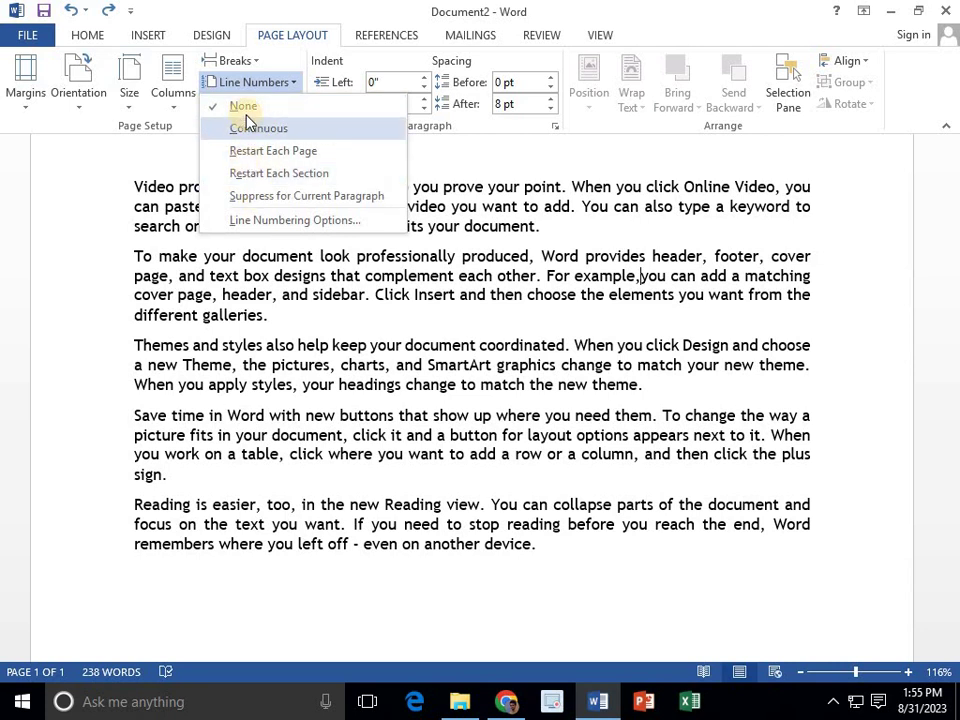
{"action": "left_click", "coordinate": [555, 555]}
{"action": "left_click_drag", "start_coordinate": [482, 572], "coordinate": [154, 139]}
{"action": "left_click", "coordinate": [287, 84]}
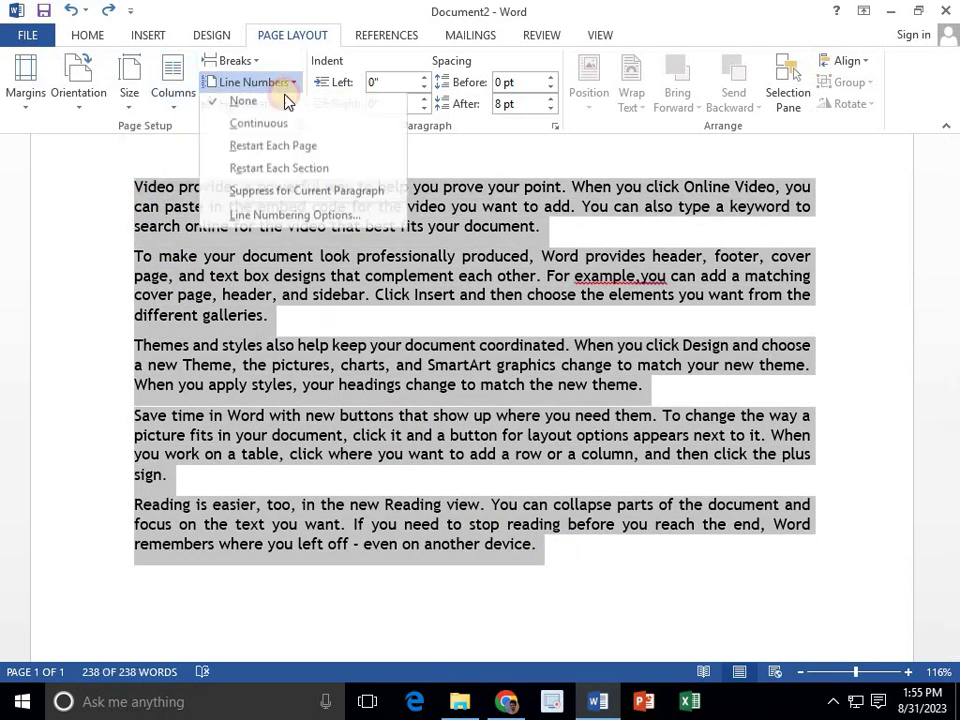
{"action": "left_click", "coordinate": [258, 128]}
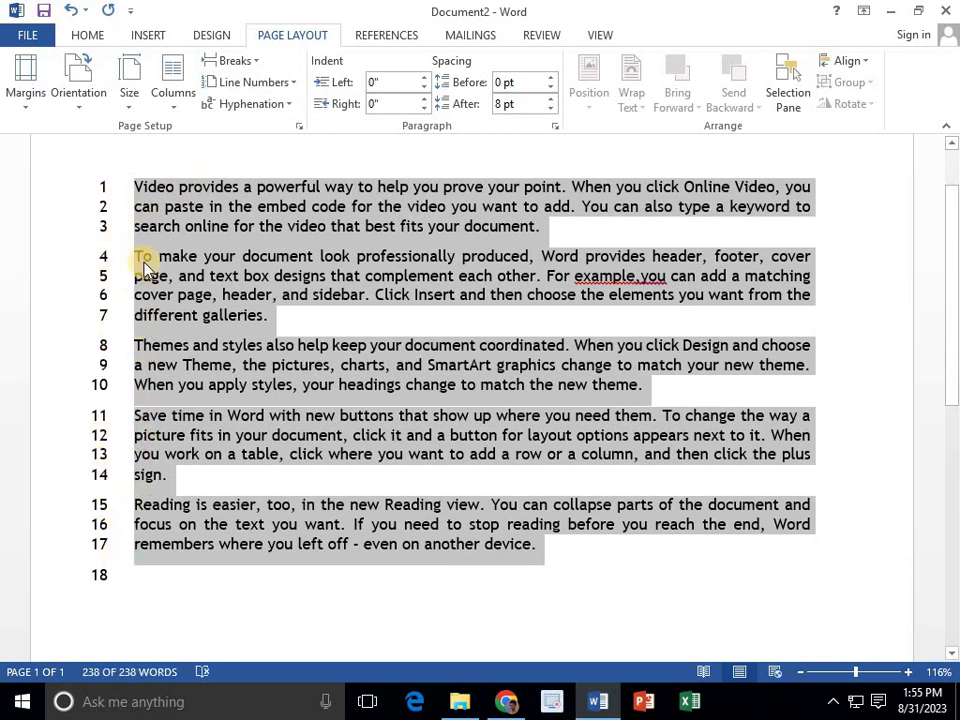
- Suppress line numbering for the selected paragraphs and switch the suppression off again
{"action": "left_click", "coordinate": [292, 84]}
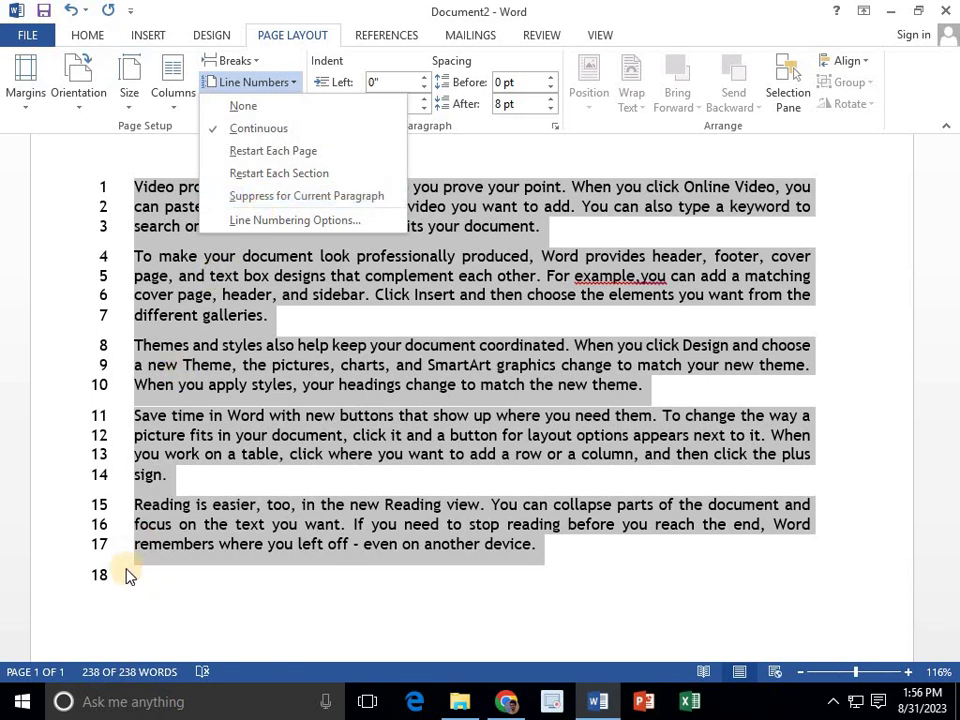
{"action": "left_click", "coordinate": [157, 548]}
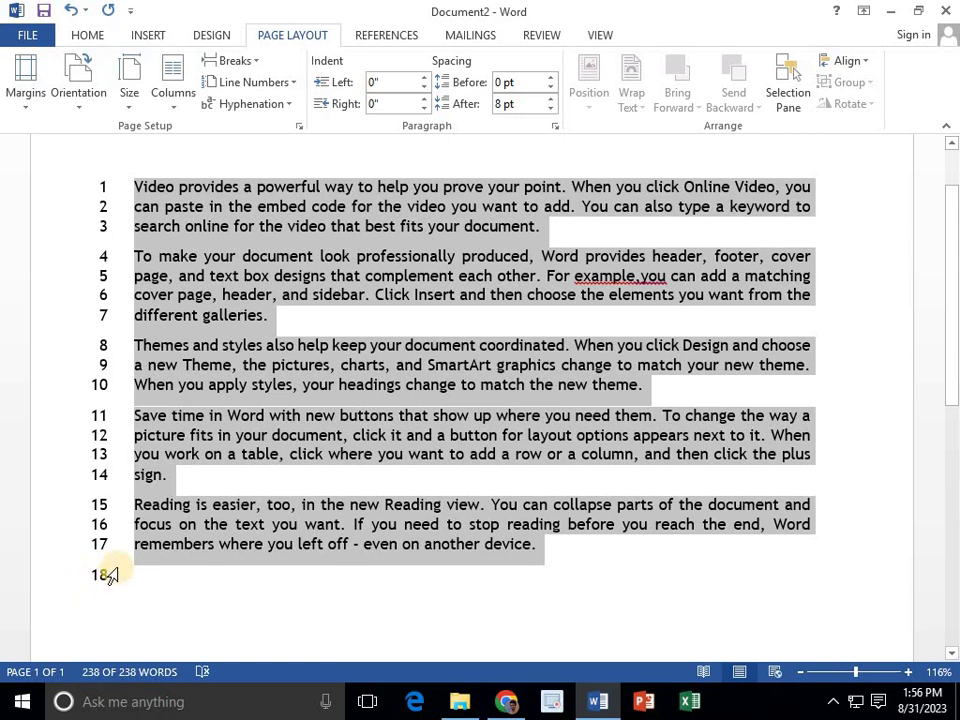
{"action": "left_click", "coordinate": [291, 82]}
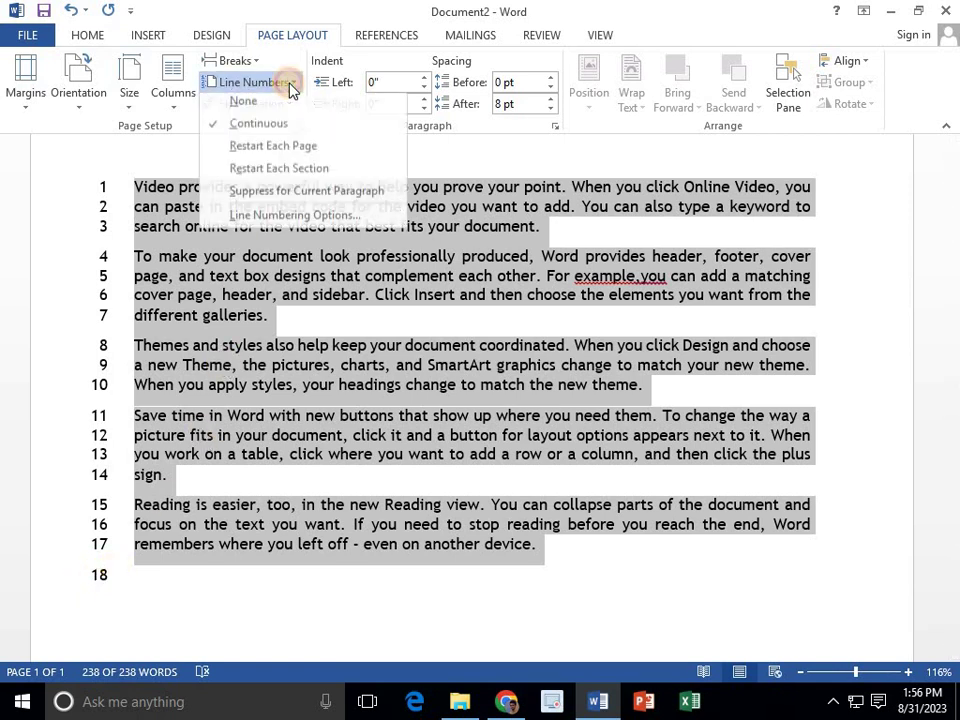
{"action": "left_click", "coordinate": [224, 198]}
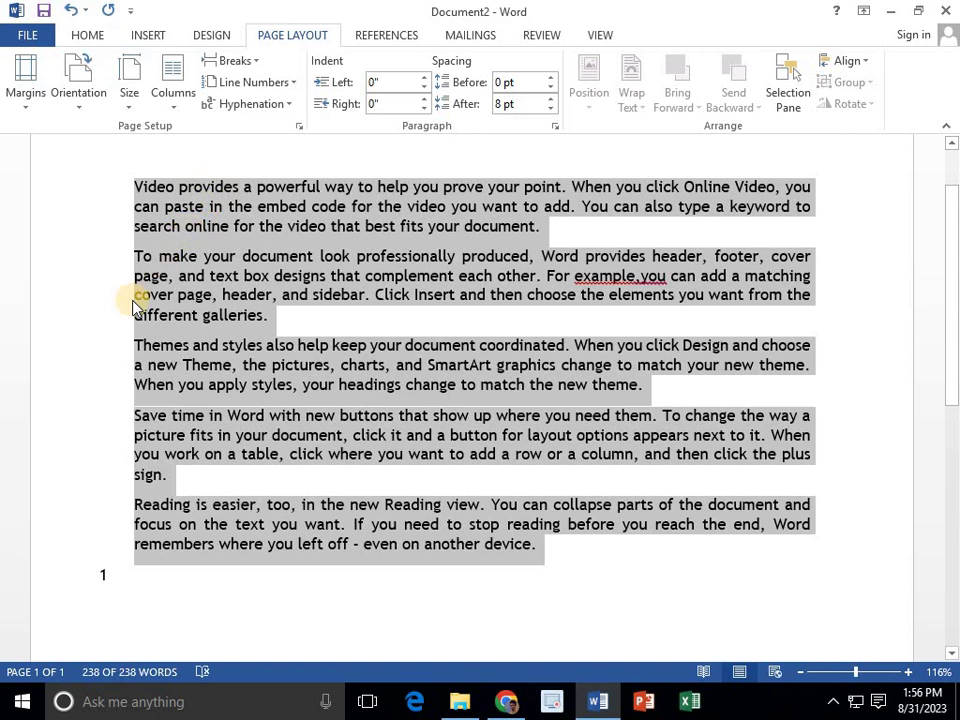
{"action": "left_click", "coordinate": [295, 84]}
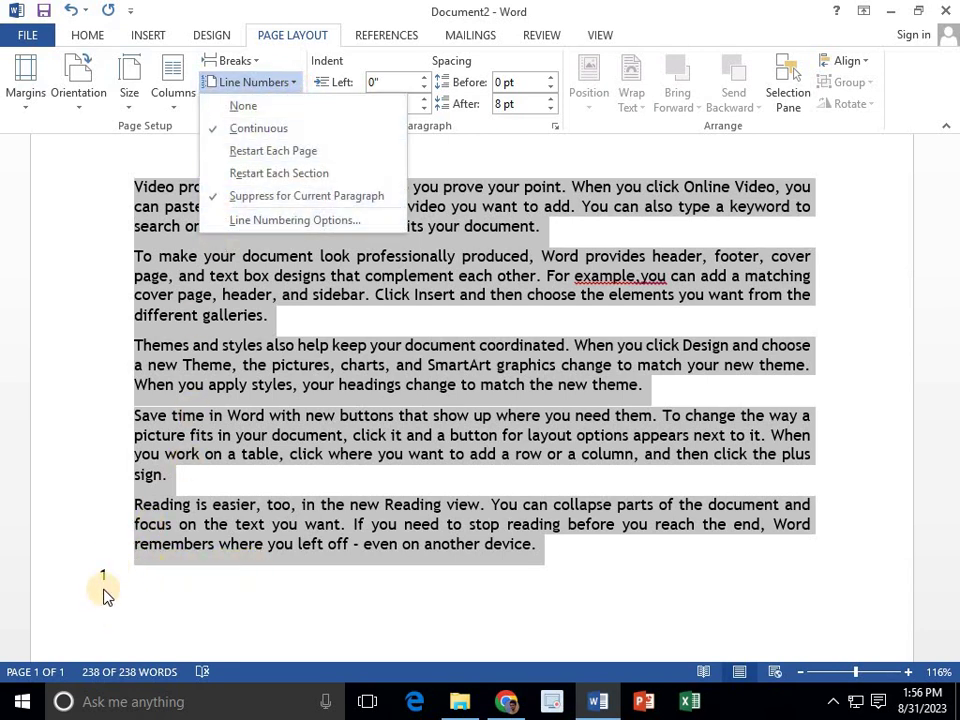
{"action": "left_click", "coordinate": [270, 198]}
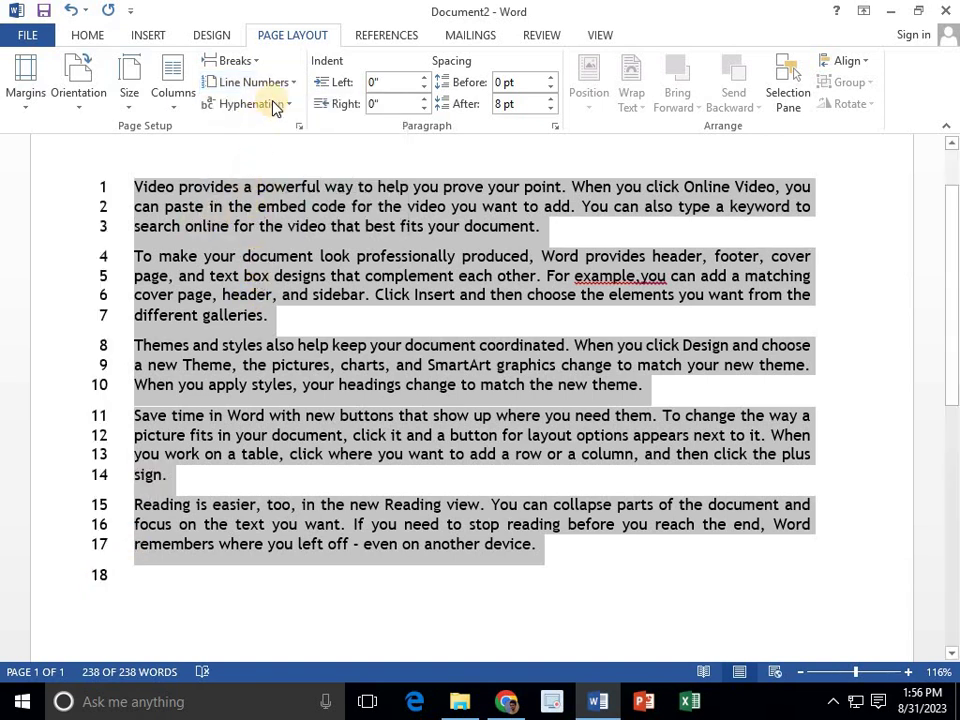
- Set line numbering to None for the selected text and switch it back to Continuous
{"action": "left_click", "coordinate": [290, 82]}
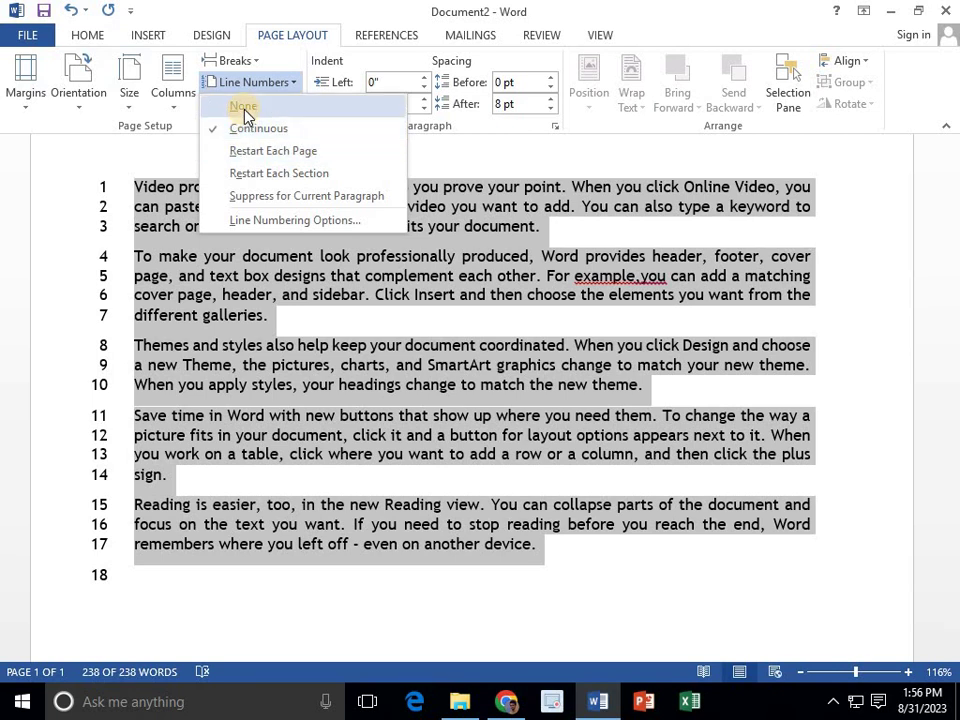
{"action": "left_click", "coordinate": [244, 108]}
{"action": "left_click", "coordinate": [288, 84]}
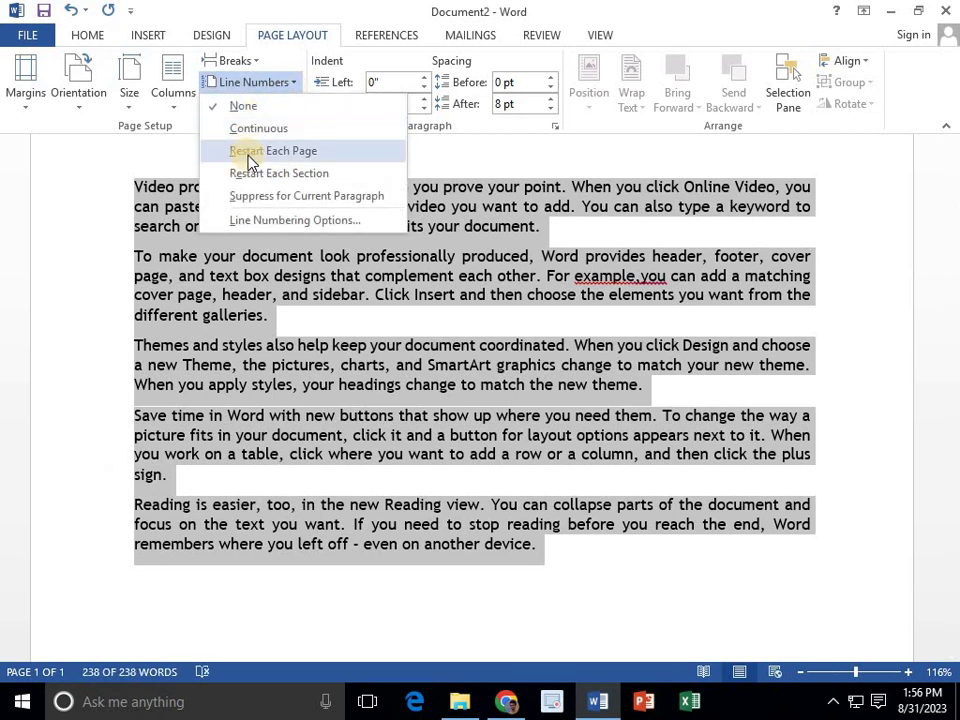
{"action": "left_click", "coordinate": [258, 128]}
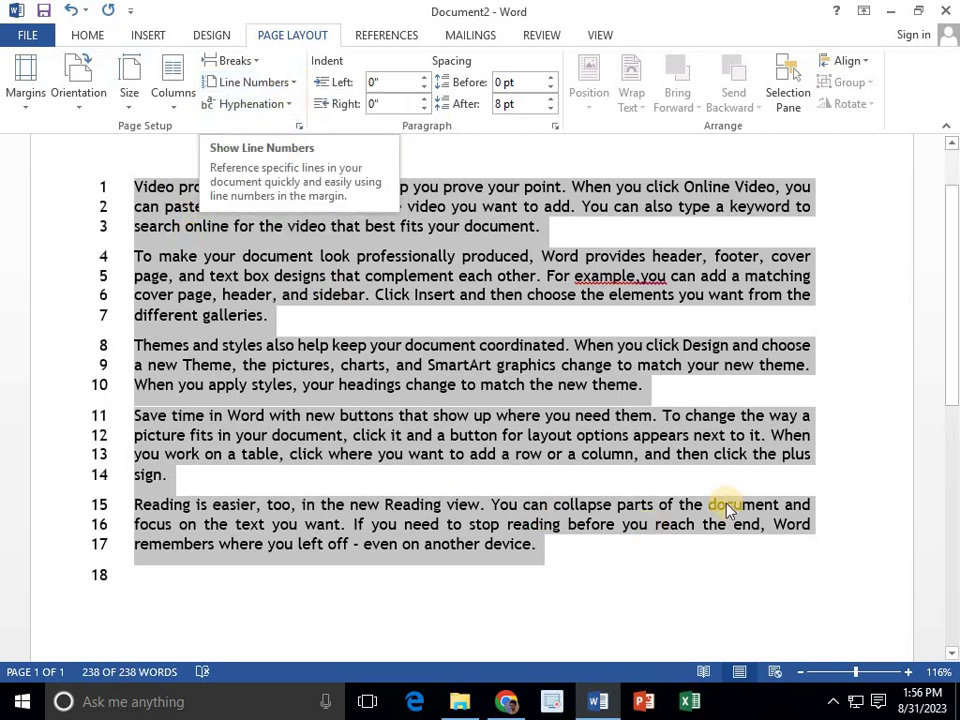
- Deselect the text and set line numbering to Restart Each Page
{"action": "left_click", "coordinate": [556, 560]}
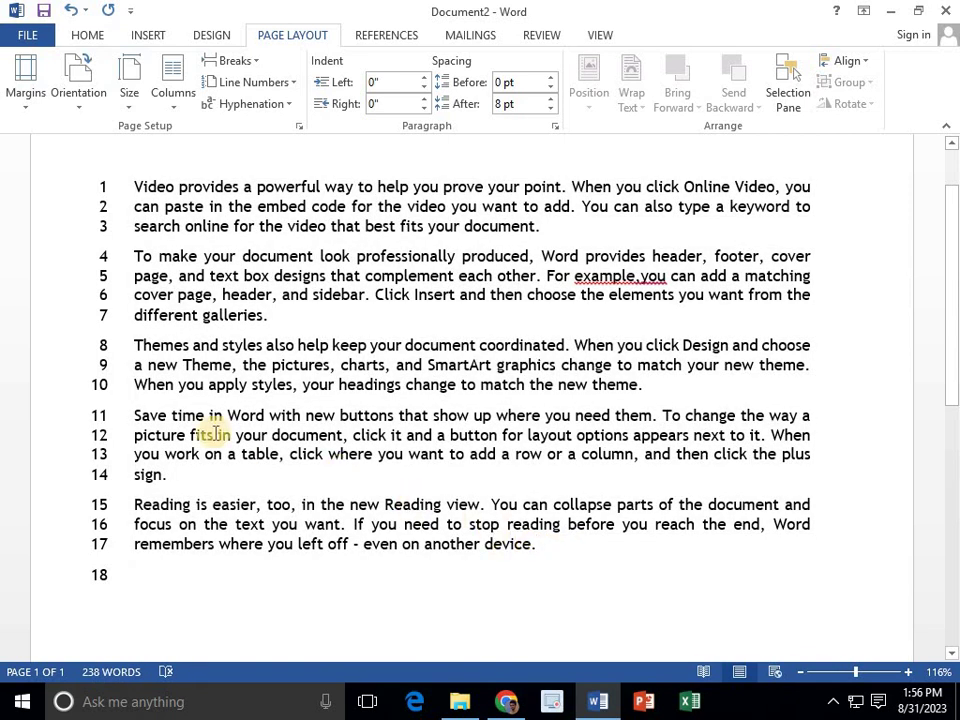
{"action": "left_click", "coordinate": [290, 82]}
{"action": "left_click", "coordinate": [250, 156]}
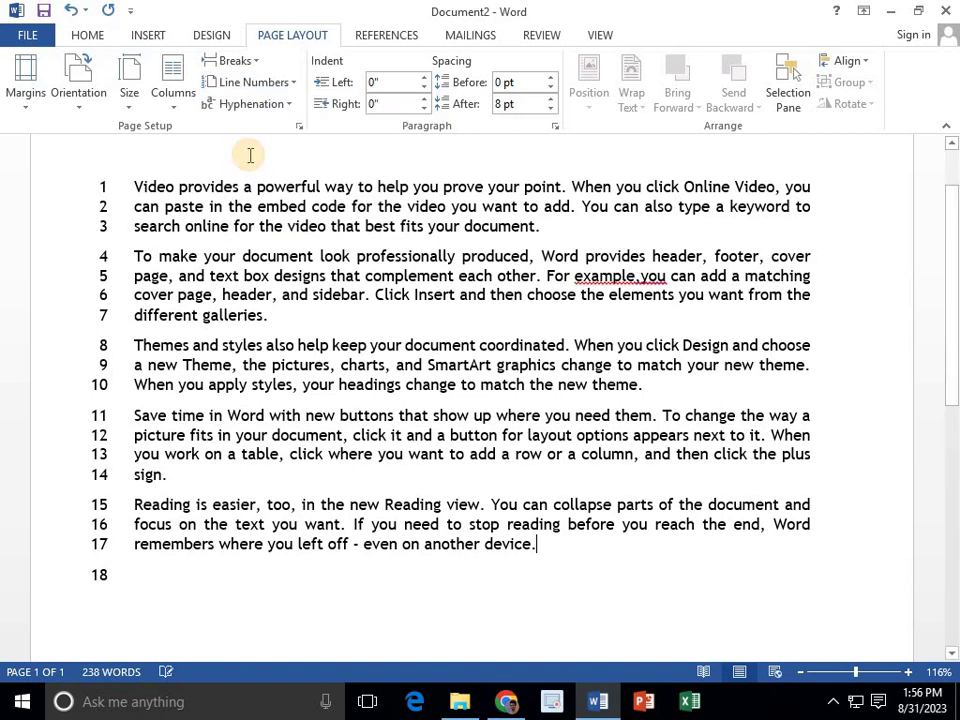
{"action": "left_click", "coordinate": [292, 84]}
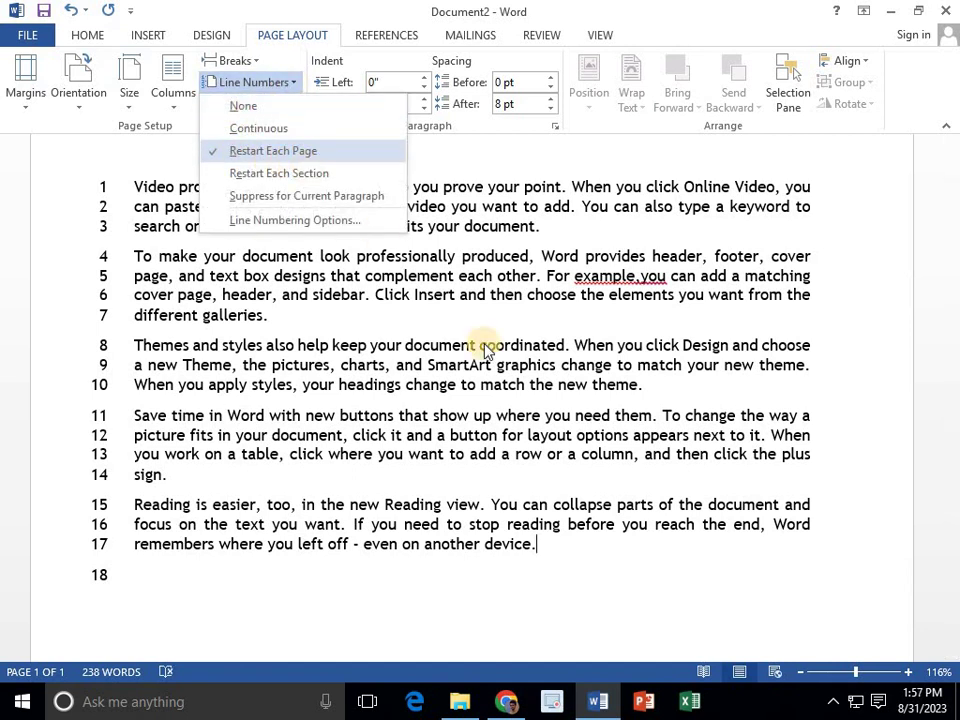
- Add an empty line and a page break below the last paragraph, and generate sample text on the second page with =rand()
{"action": "left_click", "coordinate": [629, 565]}
{"action": "key", "text": "Return"}
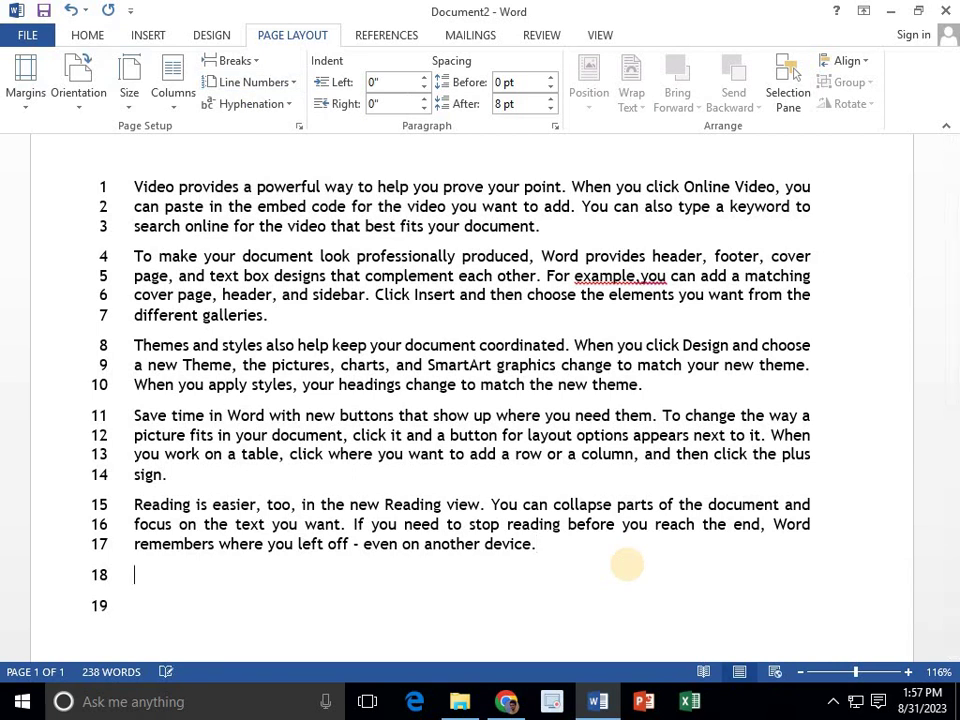
{"action": "key", "text": "ctrl+Return"}
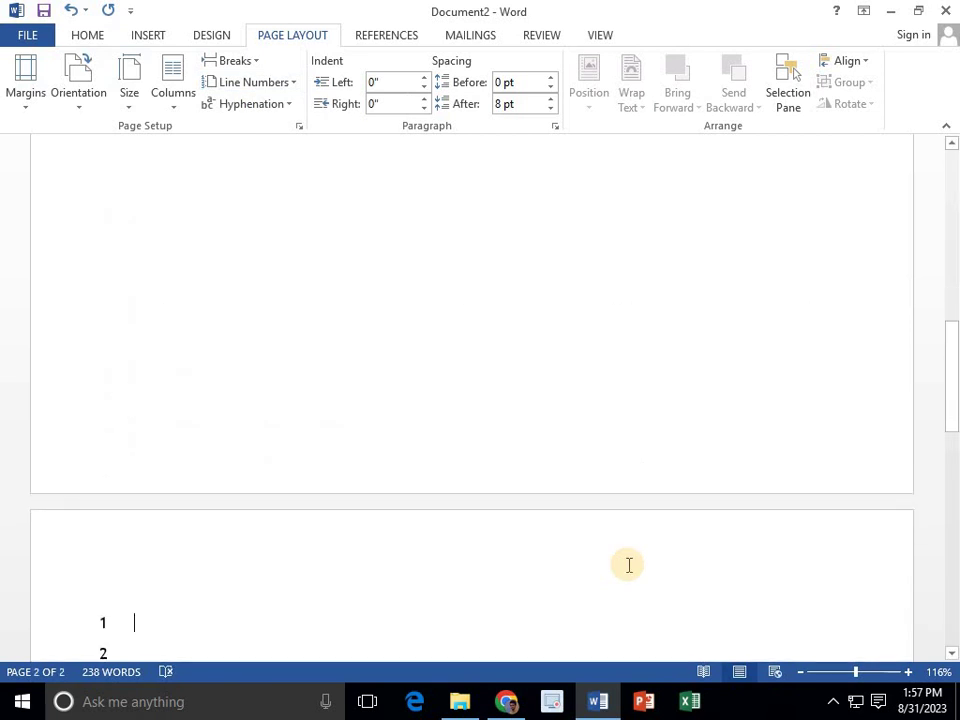
{"action": "type", "text": "="}
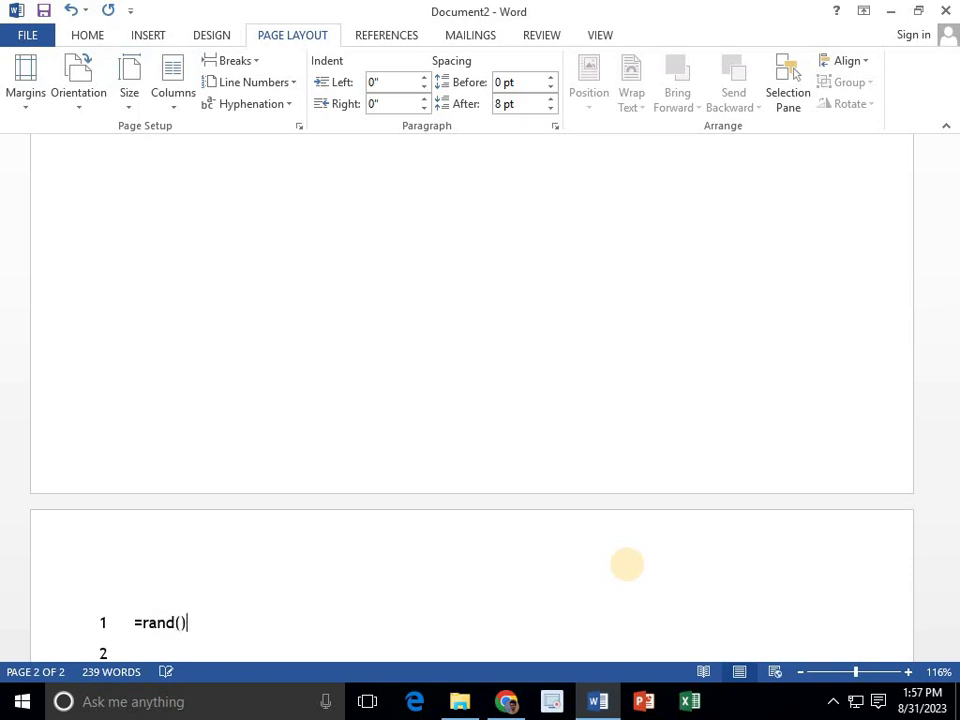
{"action": "type", "text": "rand()"}
{"action": "key", "text": "Return"}
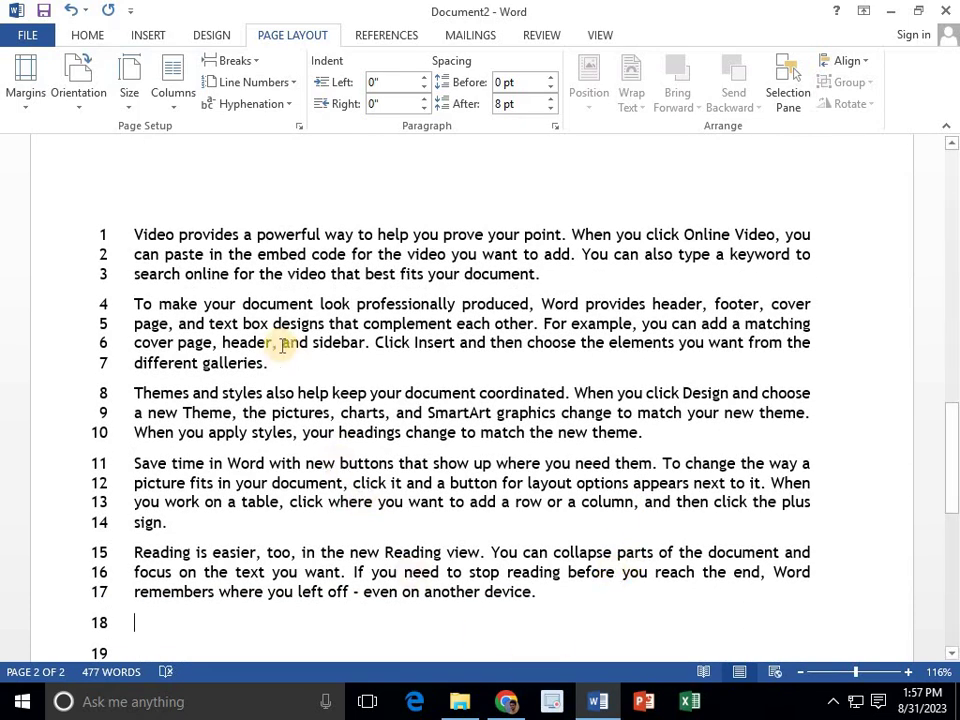
- Turn off the per-page line numbering and apply Continuous numbering across both pages
{"action": "left_click", "coordinate": [282, 82]}
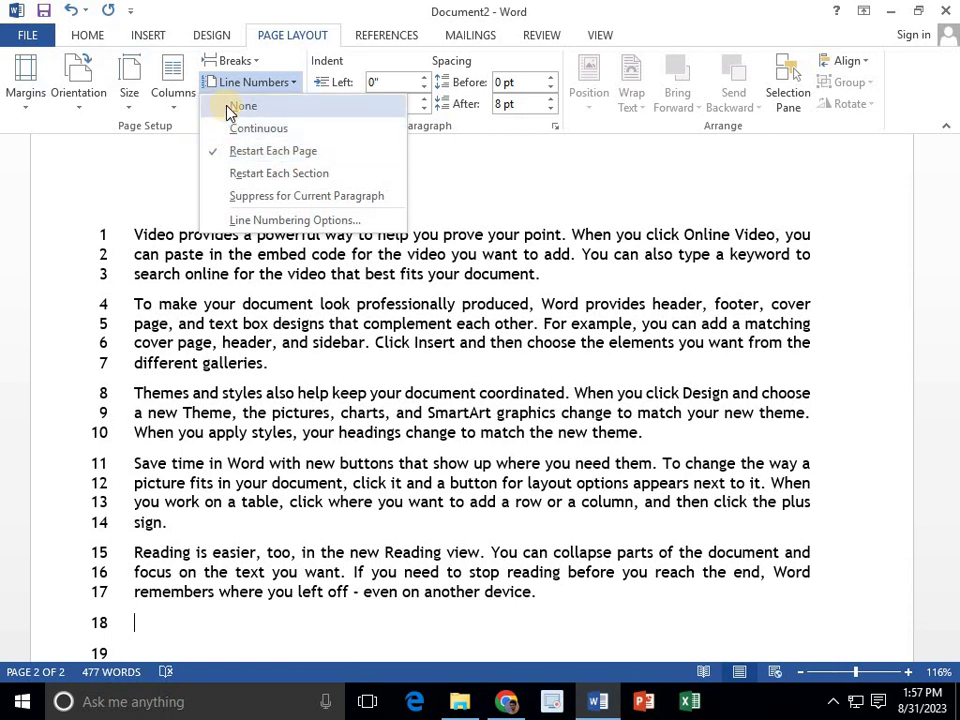
{"action": "left_click", "coordinate": [230, 108]}
{"action": "left_click", "coordinate": [290, 84]}
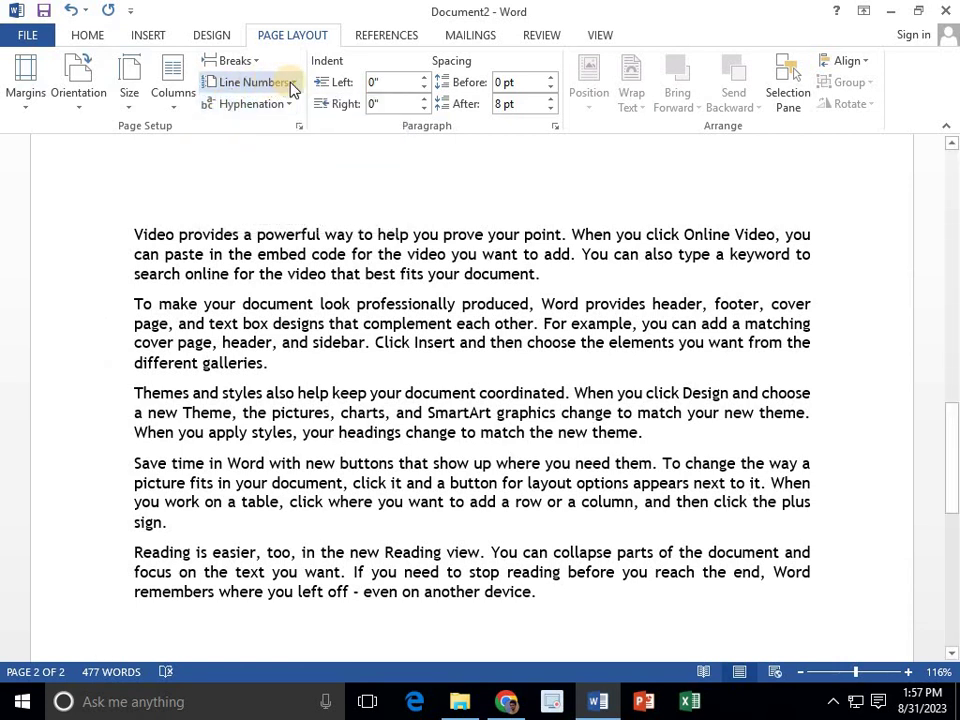
{"action": "left_click", "coordinate": [245, 128]}
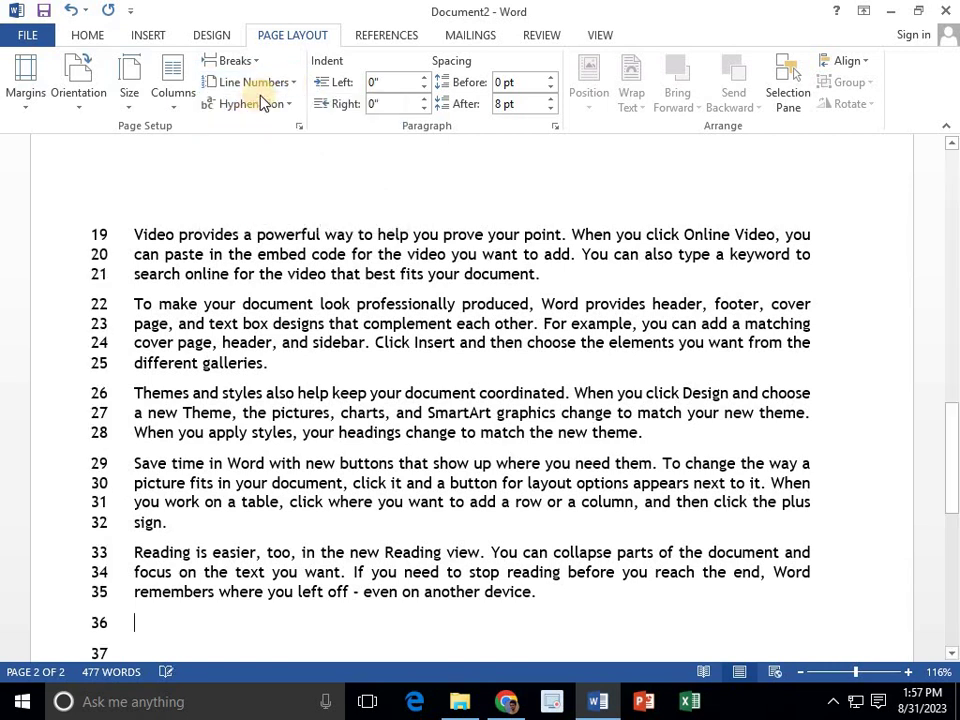
- Suppress numbering for the empty line below the second page's text and set the document's line numbers to None
{"action": "left_click", "coordinate": [268, 82]}
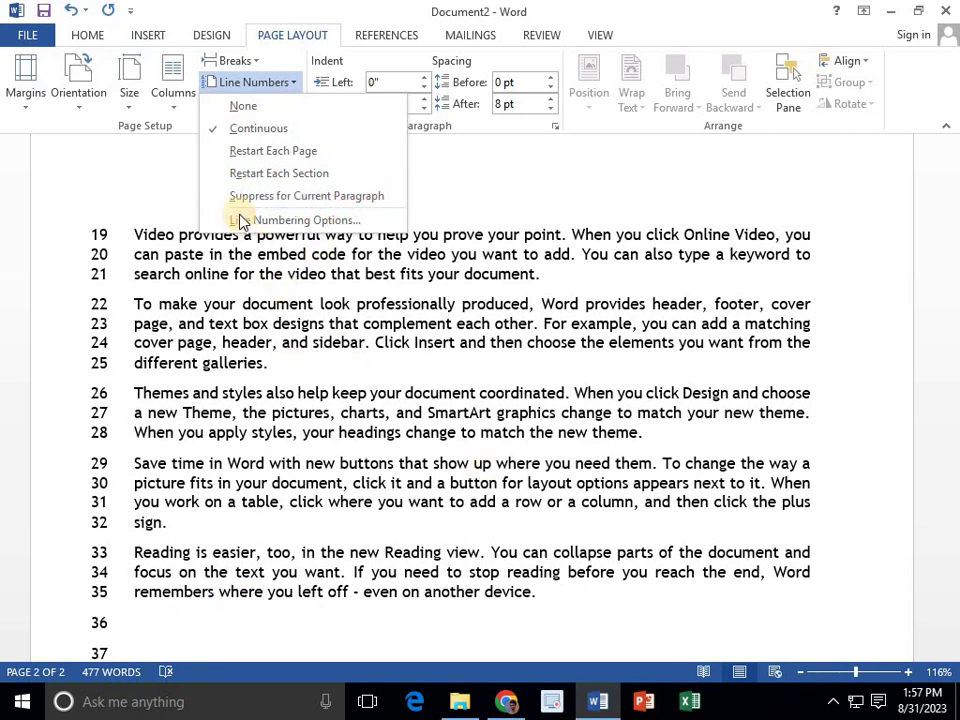
{"action": "left_click", "coordinate": [258, 199]}
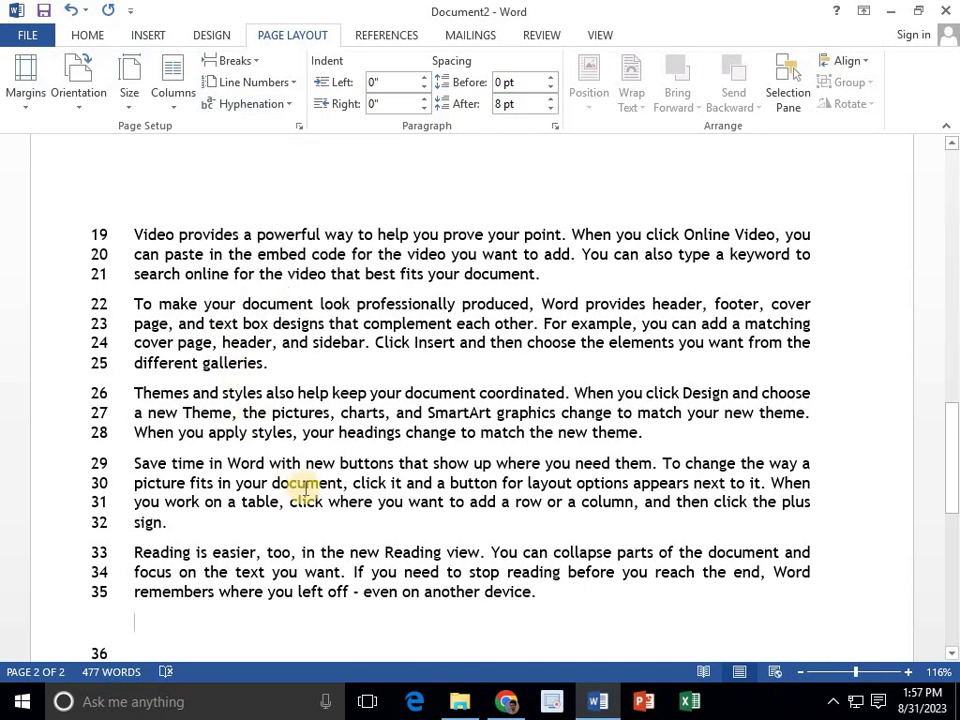
{"action": "left_click", "coordinate": [252, 82]}
{"action": "left_click", "coordinate": [245, 105]}
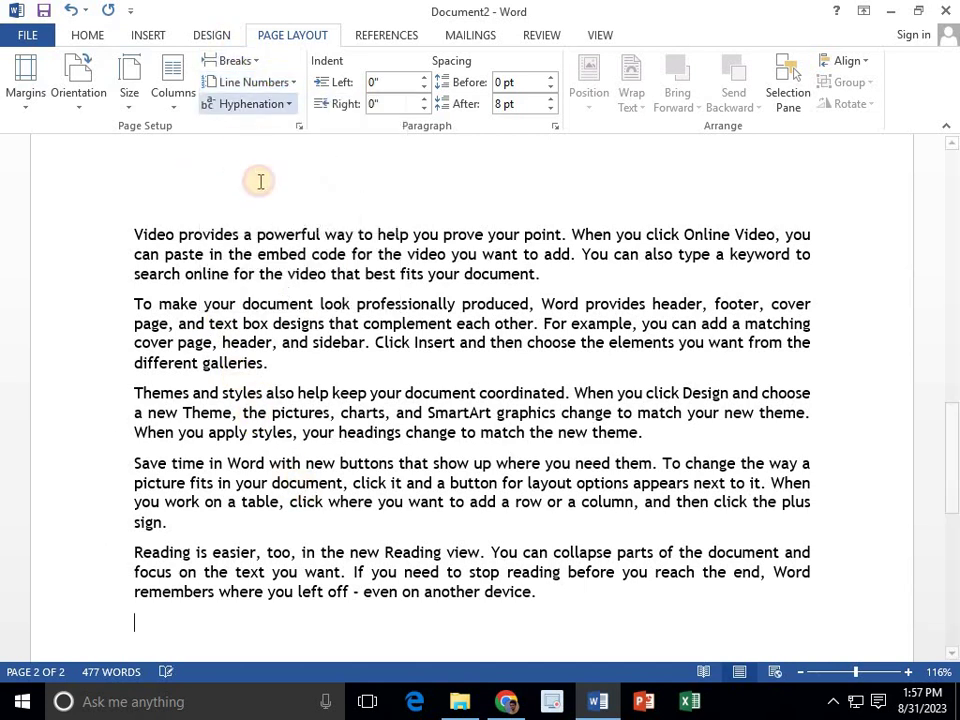
- Delete the entire document content and generate fresh sample paragraphs with =rand()
{"action": "key", "text": "ctrl+a"}
{"action": "key", "text": "Delete"}
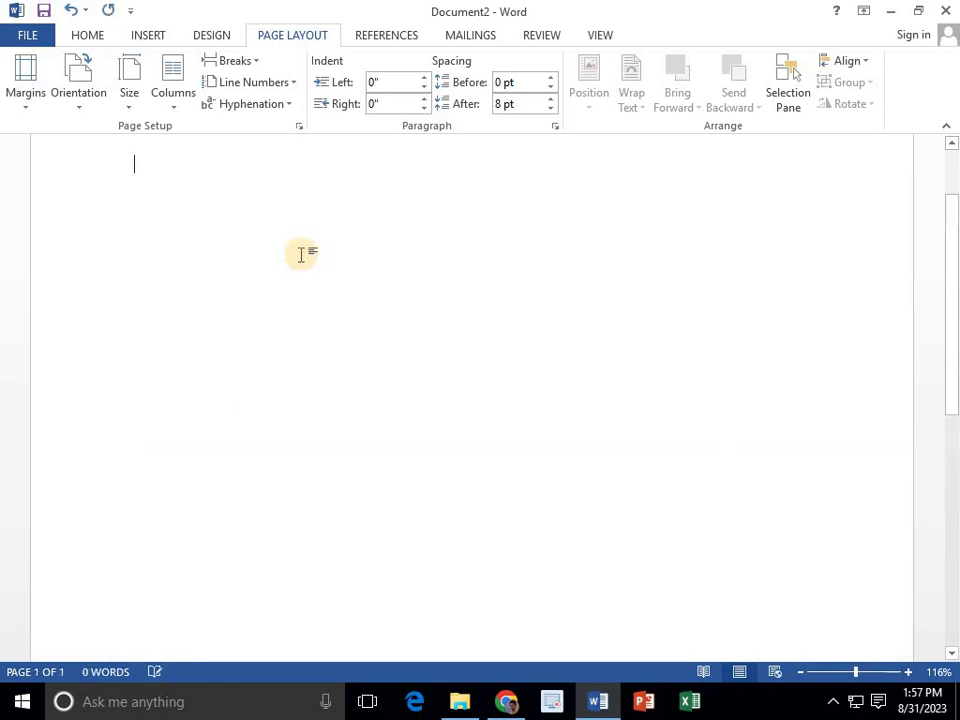
{"action": "type", "text": "=r"}
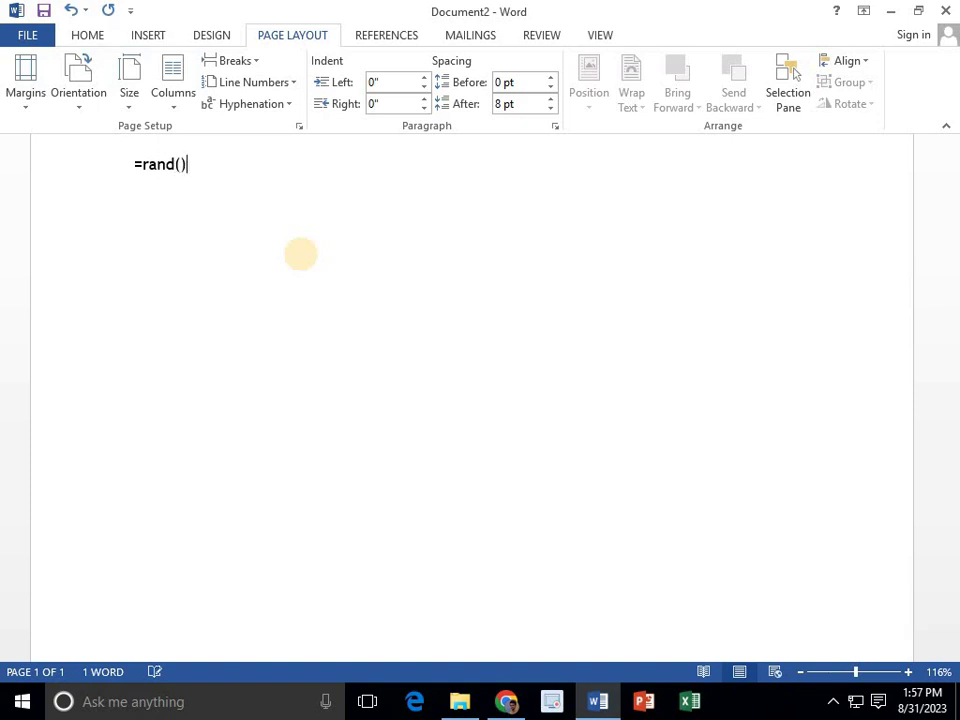
{"action": "type", "text": "and()"}
{"action": "key", "text": "Return"}
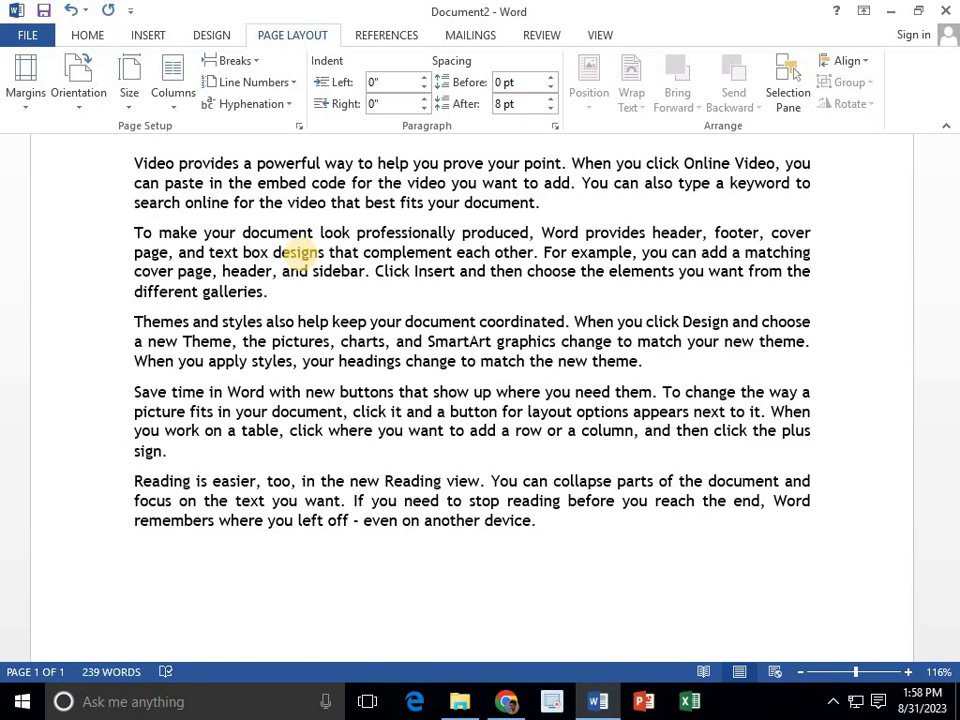
- Select all the new sample paragraphs and align them left
{"action": "left_click", "coordinate": [84, 36]}
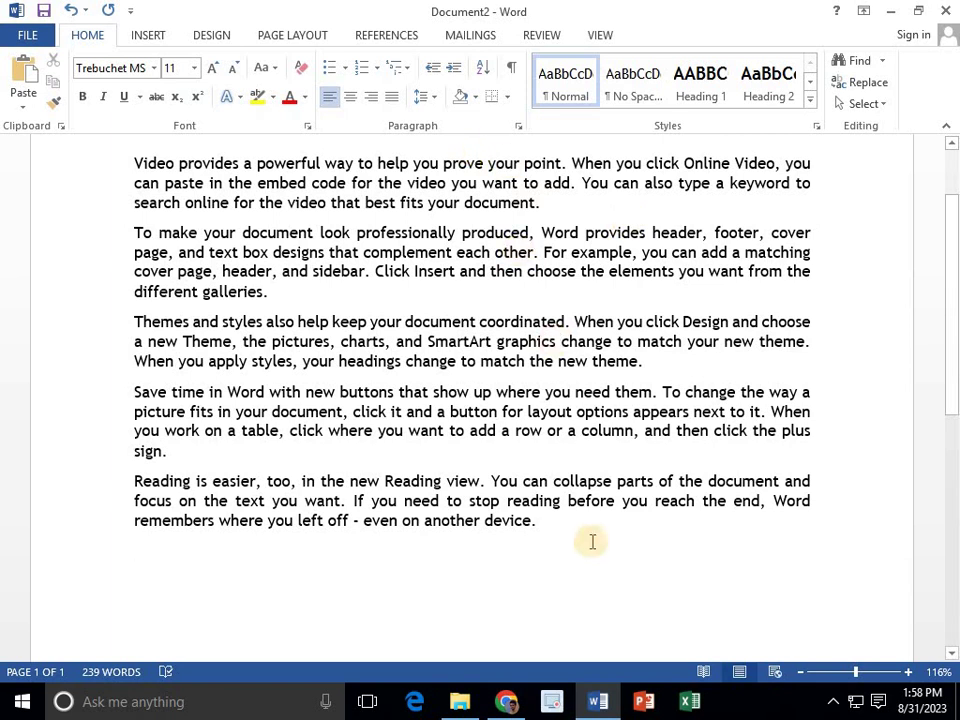
{"action": "left_click", "coordinate": [131, 182], "text": "shift"}
{"action": "left_click_drag", "start_coordinate": [131, 182], "coordinate": [187, 152]}
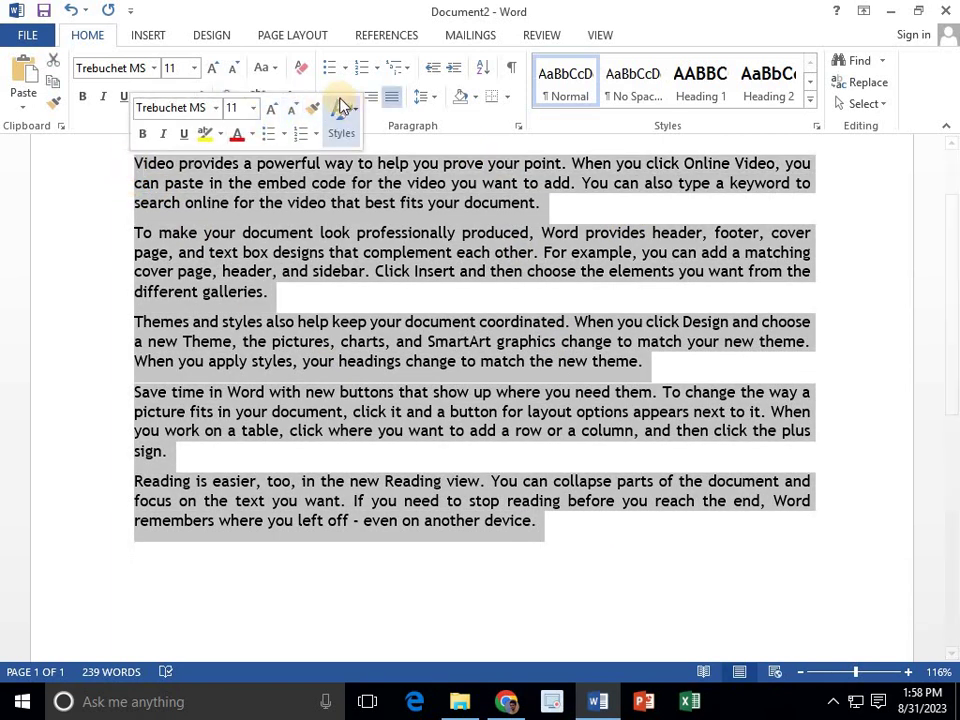
{"action": "left_click", "coordinate": [330, 96]}
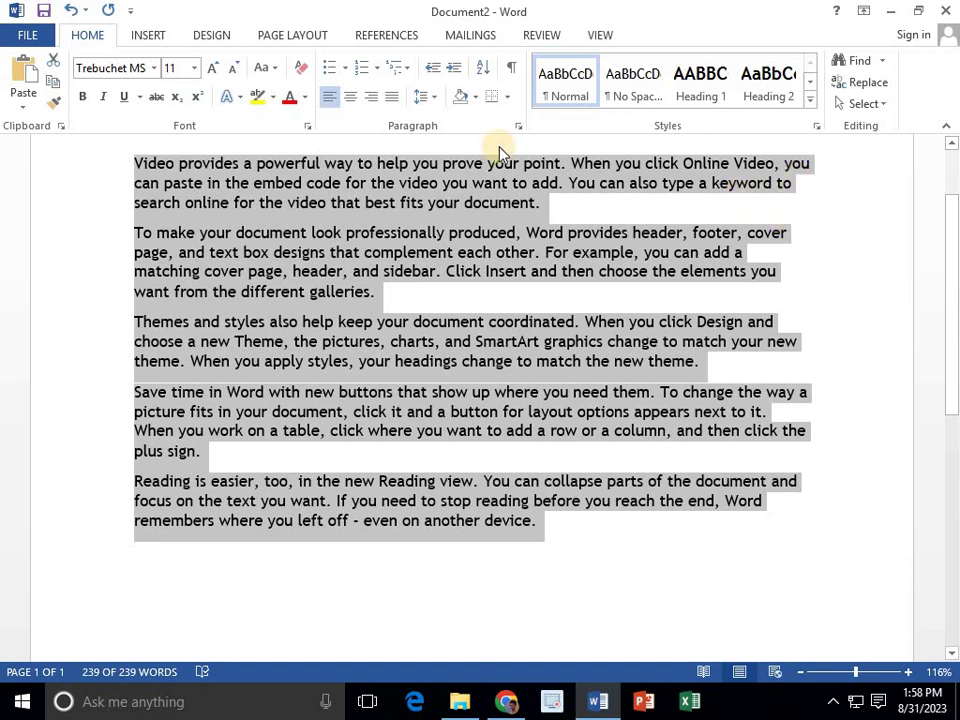
- Set hyphenation to Automatic for the left-aligned text
{"action": "left_click", "coordinate": [312, 36]}
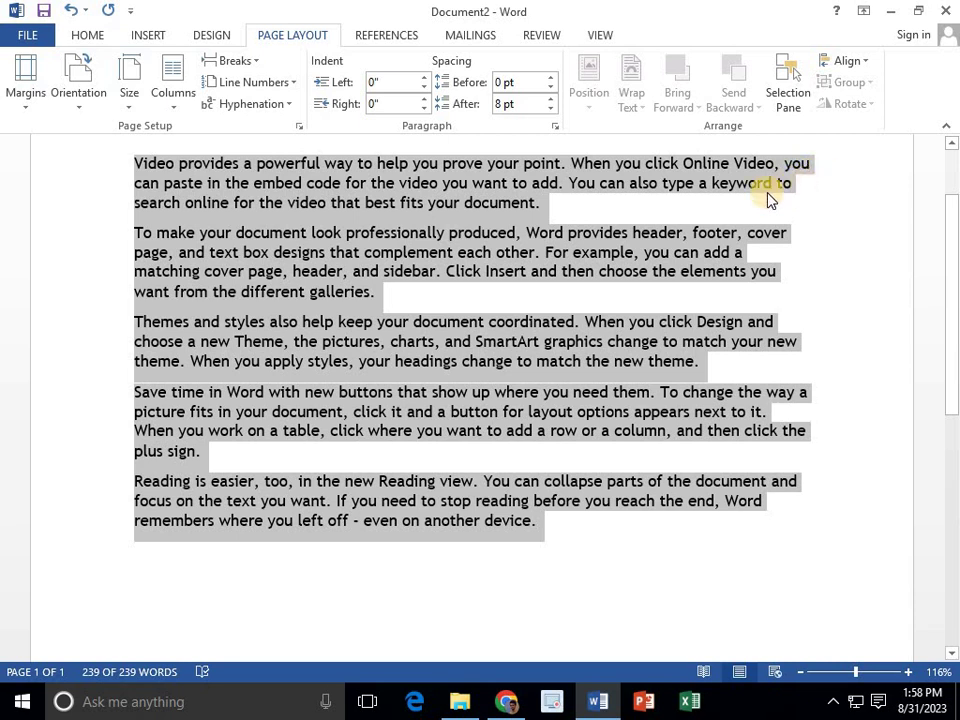
{"action": "left_click", "coordinate": [284, 108]}
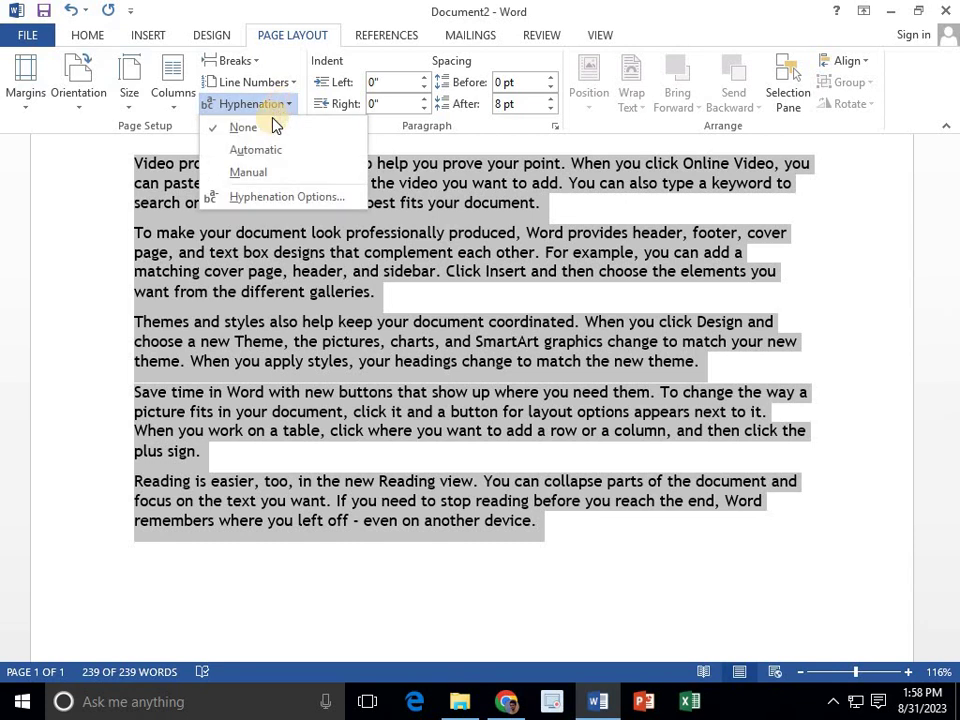
{"action": "left_click", "coordinate": [268, 148]}
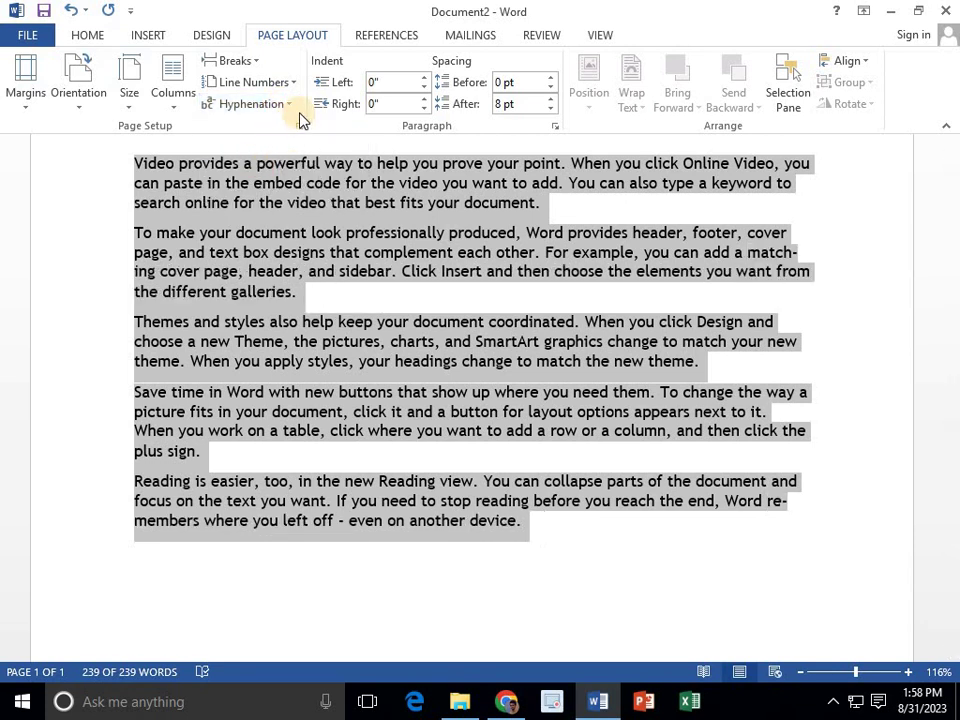
- Undo the automatic hyphenation and start a manual hyphenation check, cancelling it at the word "matching"
{"action": "key", "text": "ctrl+z"}
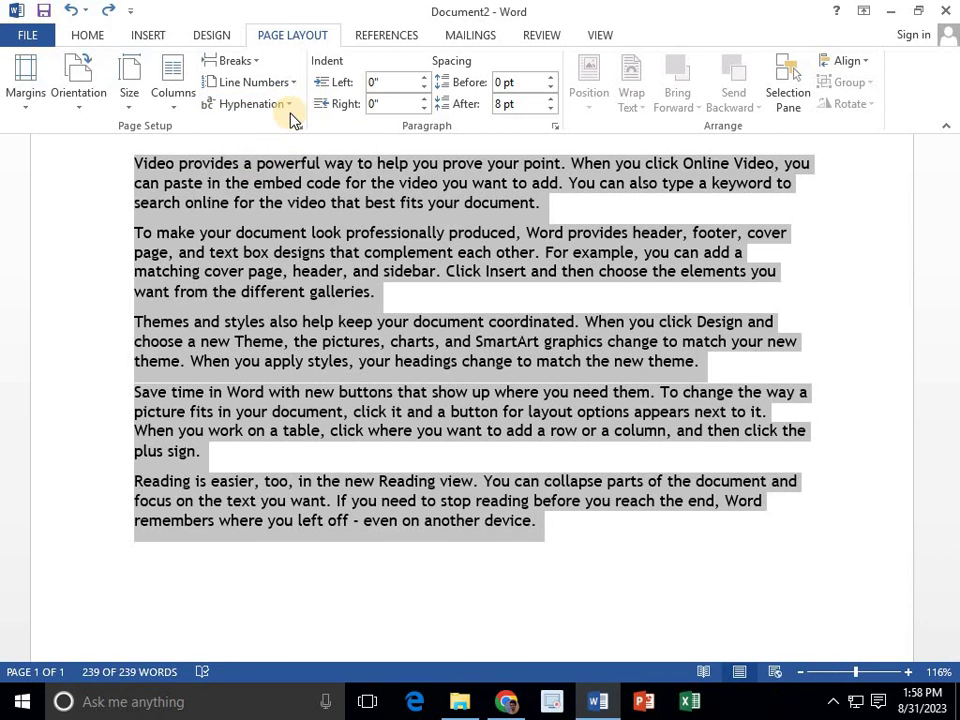
{"action": "left_click", "coordinate": [275, 104]}
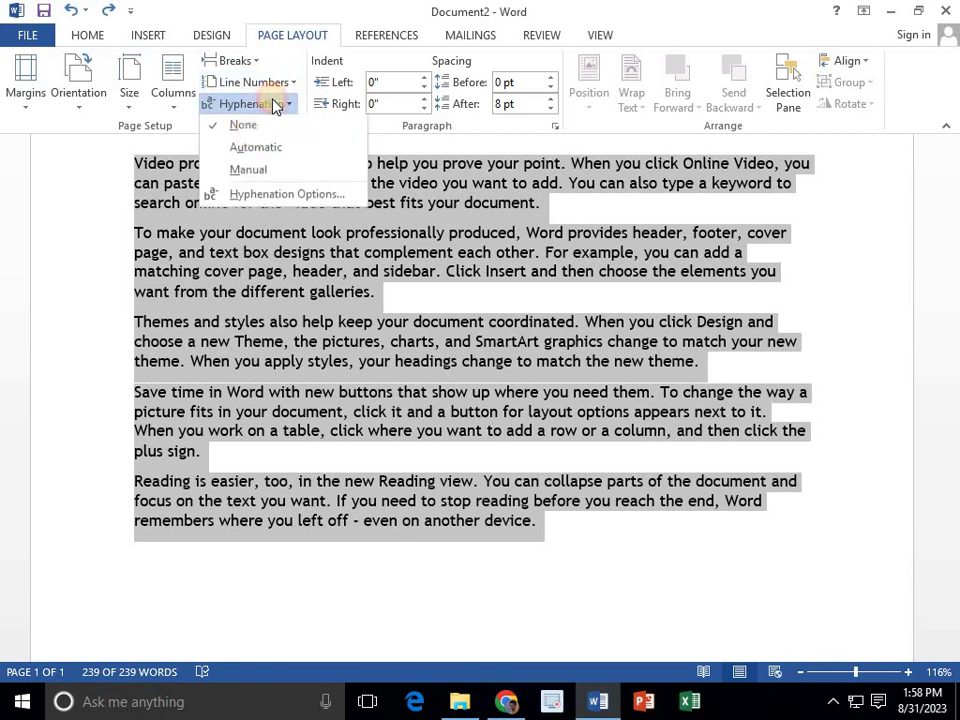
{"action": "left_click", "coordinate": [248, 173]}
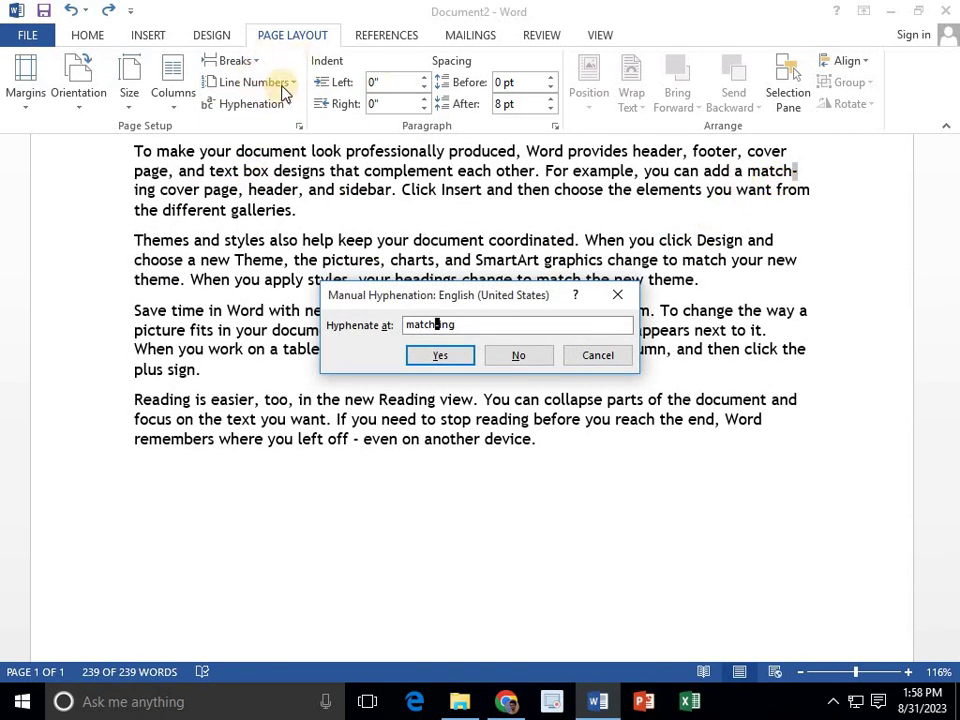
{"action": "left_click", "coordinate": [617, 295]}
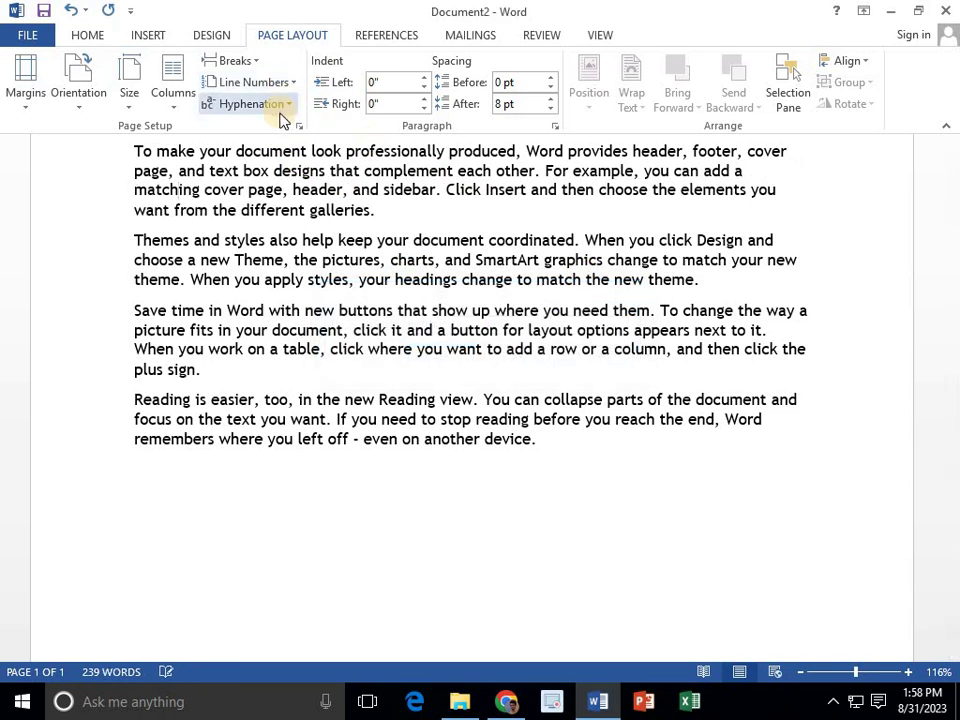
- Select all the sample paragraphs and try Automatic hyphenation on them
{"action": "key", "text": "ctrl+a"}
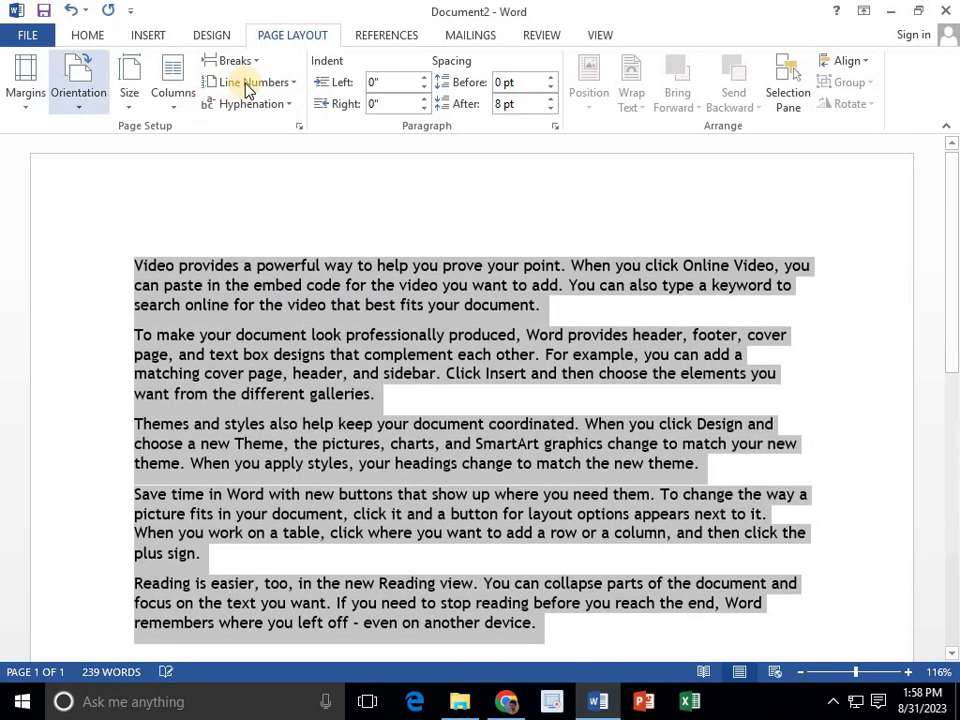
{"action": "left_click", "coordinate": [287, 104]}
{"action": "left_click", "coordinate": [268, 151]}
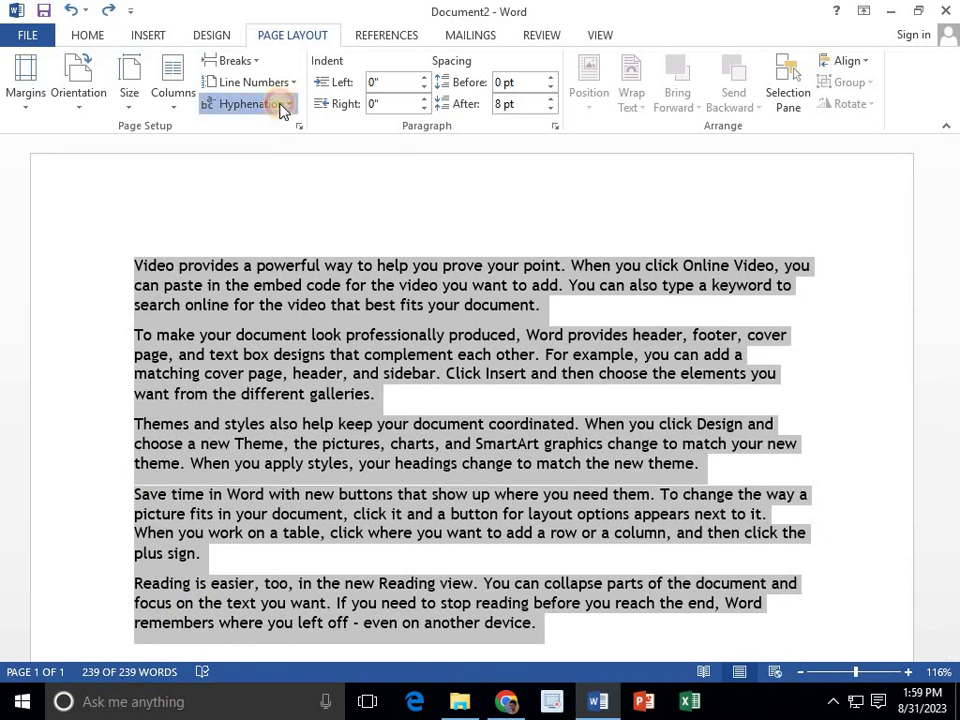
- Hyphenate the selected text manually, accepting the breaks match-ing and re-members and declining to check the rest of the document
{"action": "left_click", "coordinate": [280, 106]}
{"action": "left_click", "coordinate": [261, 176]}
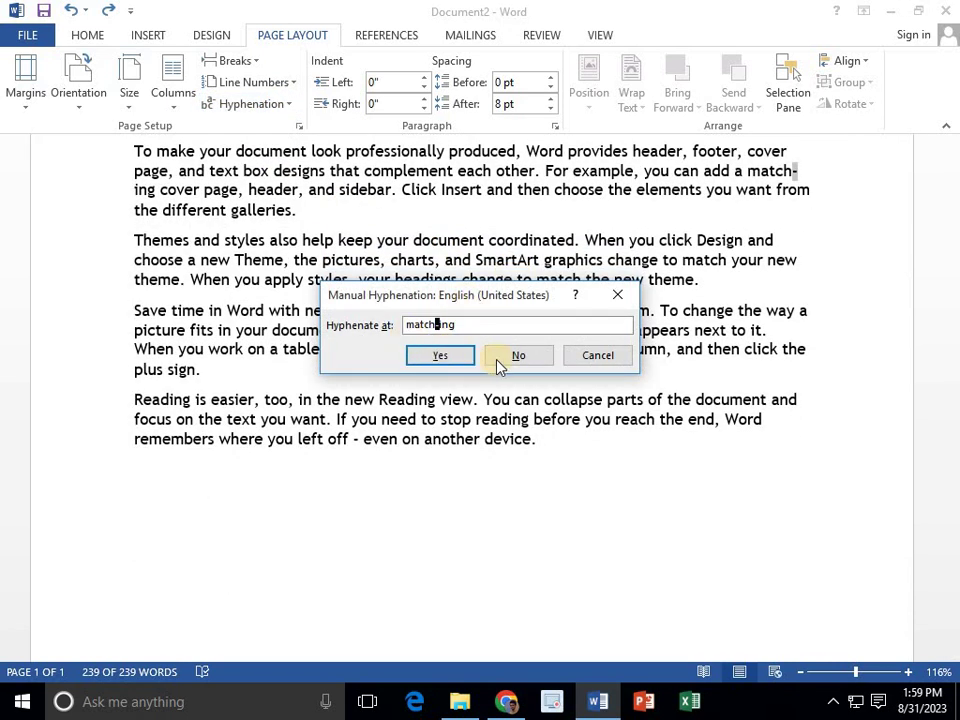
{"action": "left_click", "coordinate": [460, 362]}
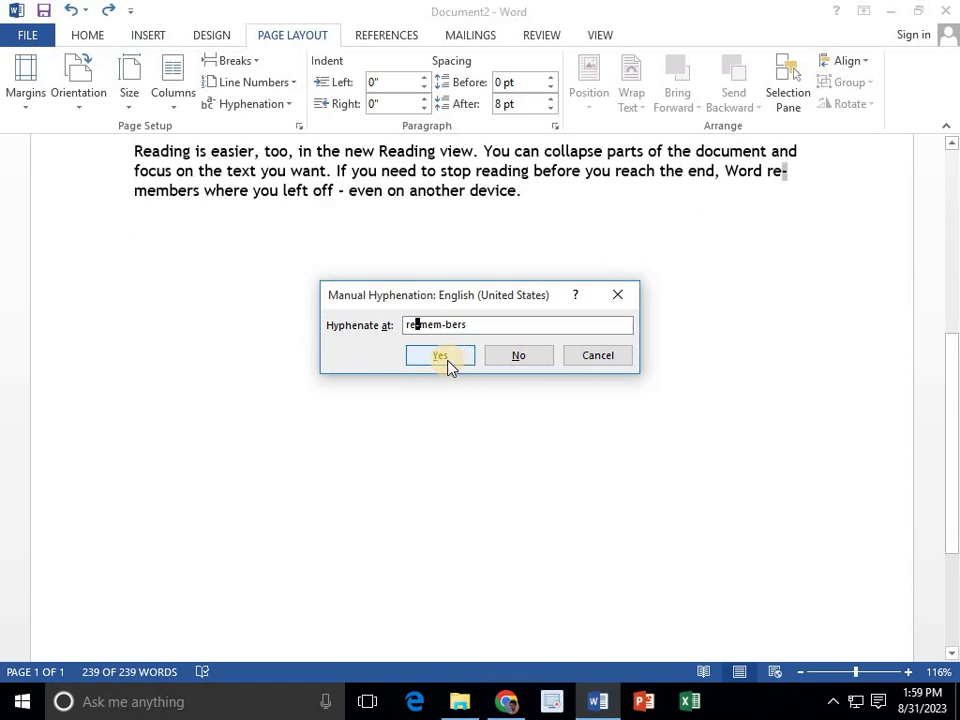
{"action": "left_click", "coordinate": [448, 365]}
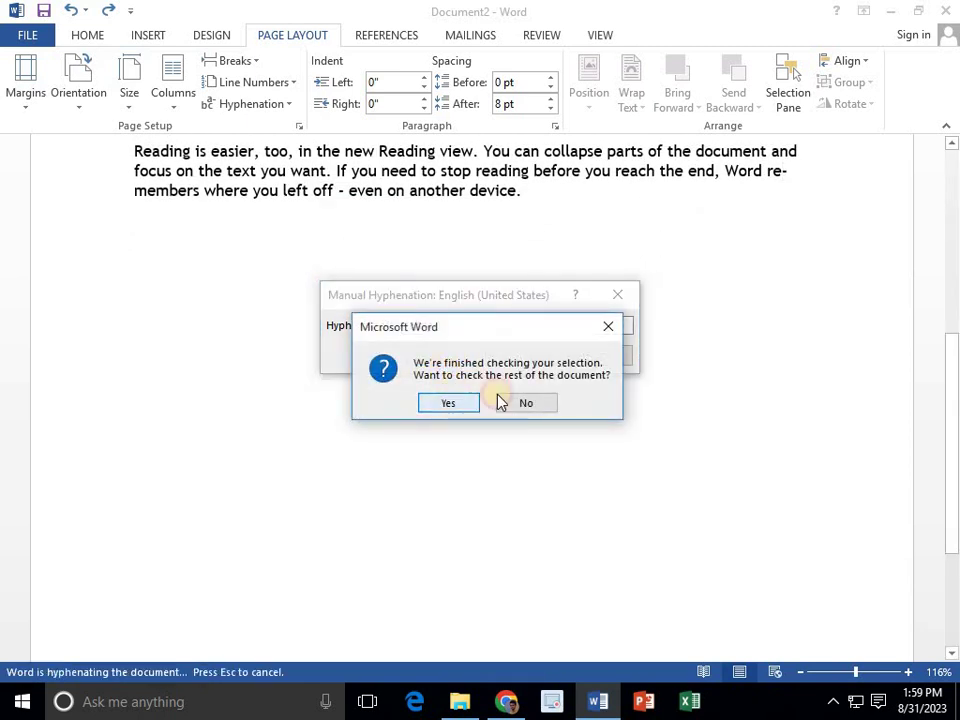
{"action": "left_click", "coordinate": [503, 399]}
{"action": "left_click", "coordinate": [490, 404]}
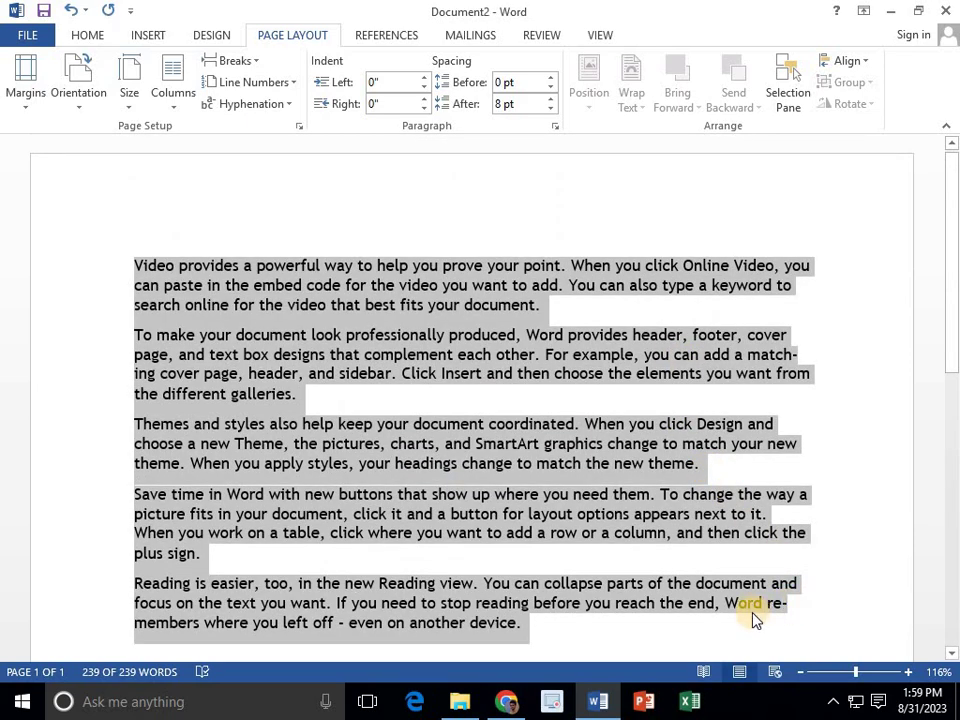
- Increase the selected paragraphs' left indent past 0.5" and bring it back to 0"
{"action": "left_click", "coordinate": [423, 78]}
{"action": "left_click", "coordinate": [423, 78]}
{"action": "left_click", "coordinate": [423, 78]}
{"action": "left_click", "coordinate": [423, 78]}
{"action": "left_click", "coordinate": [423, 78]}
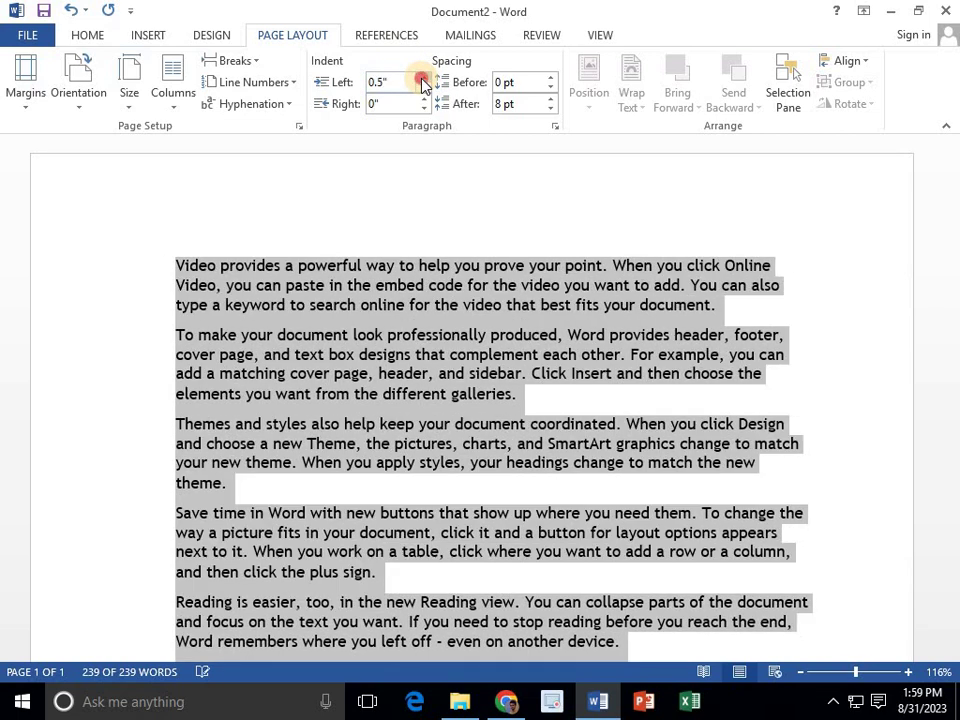
{"action": "left_click", "coordinate": [423, 78]}
{"action": "left_click", "coordinate": [423, 78]}
{"action": "left_click", "coordinate": [423, 88]}
{"action": "left_click", "coordinate": [423, 88]}
{"action": "left_click", "coordinate": [423, 88]}
{"action": "left_click", "coordinate": [423, 88]}
{"action": "left_click", "coordinate": [423, 88]}
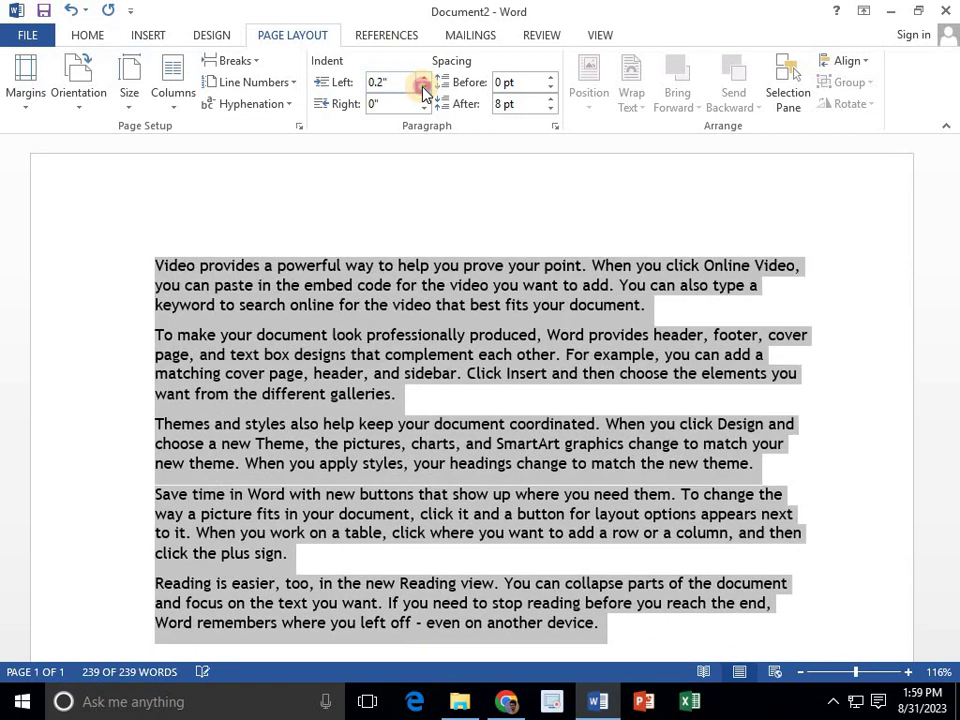
{"action": "left_click", "coordinate": [423, 88]}
{"action": "left_click", "coordinate": [423, 88]}
- Try a wider right indent on the selected paragraphs and set it to -0.4"
{"action": "left_click", "coordinate": [424, 99]}
{"action": "left_click", "coordinate": [424, 99]}
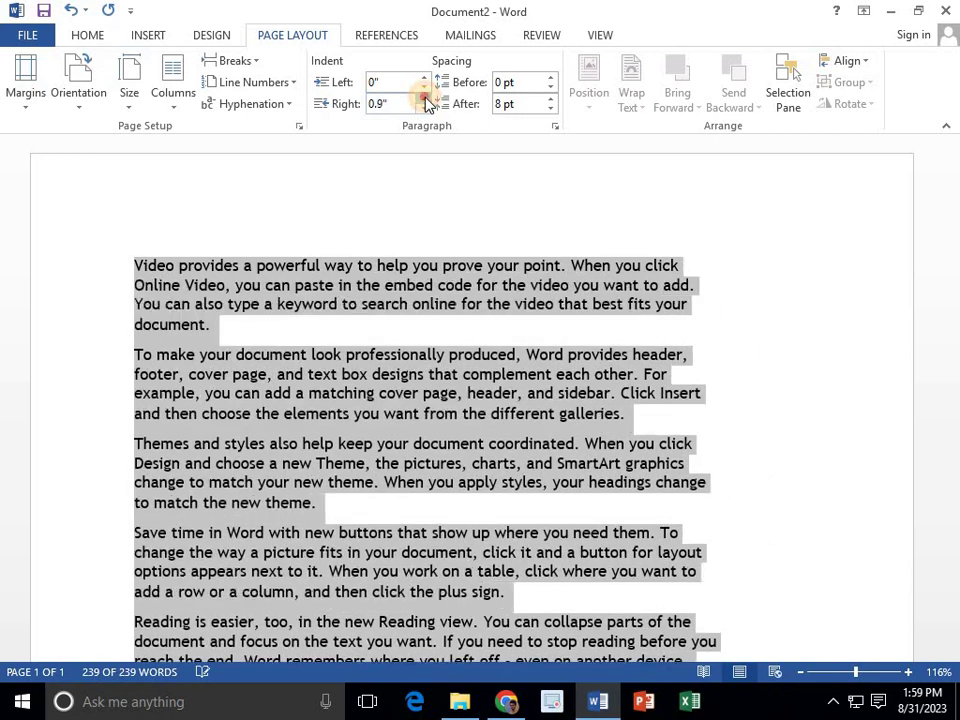
{"action": "left_click", "coordinate": [424, 99]}
{"action": "left_click", "coordinate": [424, 99]}
{"action": "left_click_drag", "start_coordinate": [425, 105], "coordinate": [425, 105]}
- Raise the spacing before the selected paragraphs past 30 pt and reduce it to 6 pt
{"action": "left_click", "coordinate": [516, 86]}
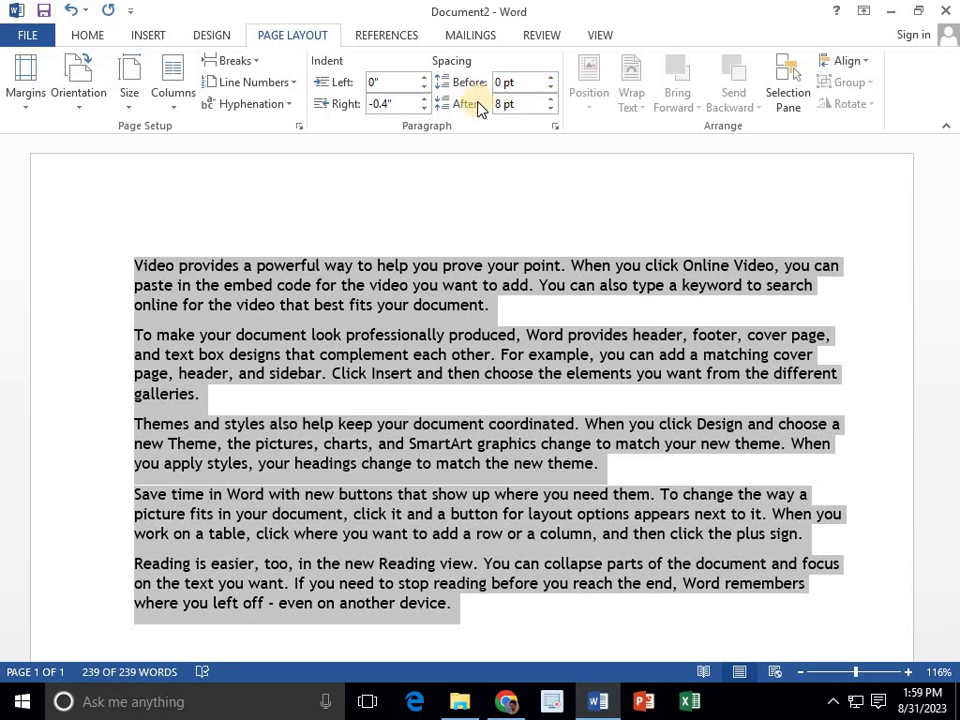
{"action": "left_click", "coordinate": [551, 76]}
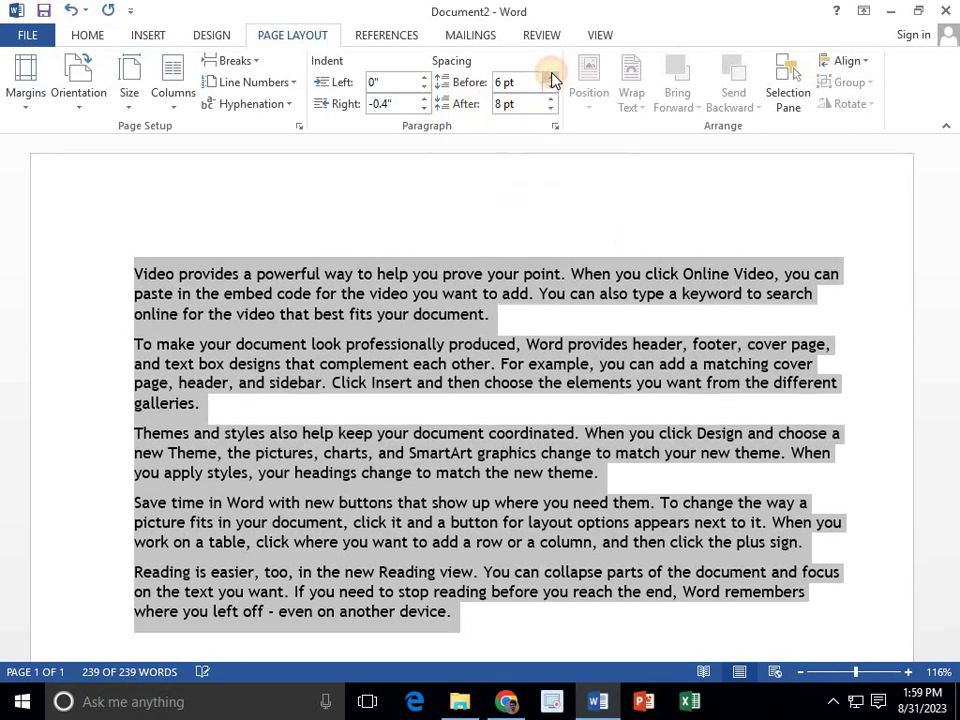
{"action": "left_click", "coordinate": [551, 76]}
{"action": "left_click", "coordinate": [551, 77]}
{"action": "left_click", "coordinate": [551, 77]}
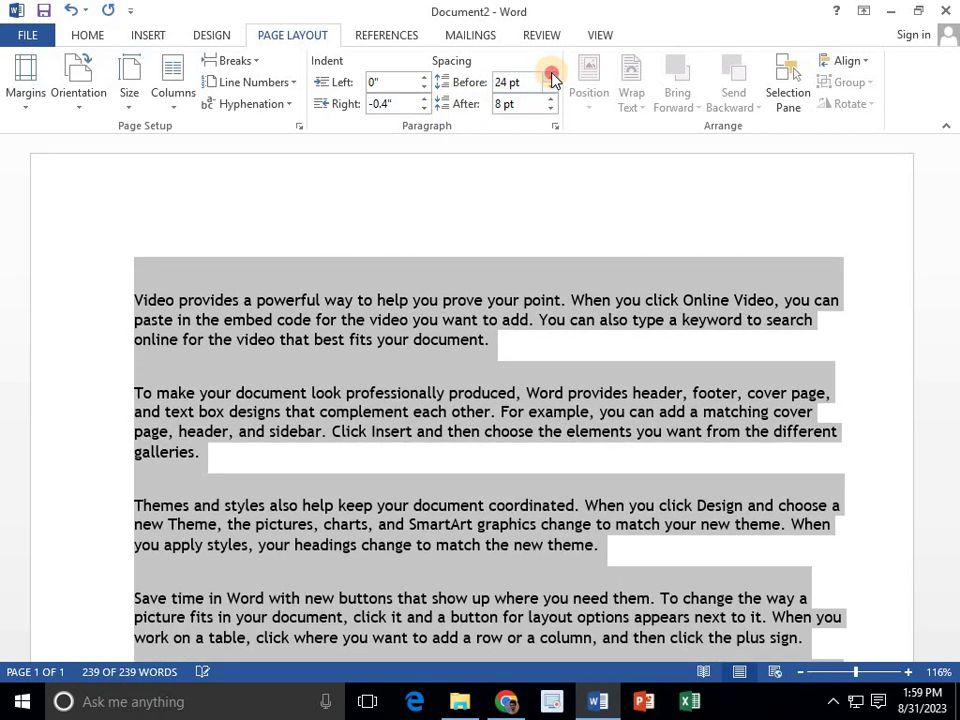
{"action": "left_click", "coordinate": [551, 77]}
{"action": "left_click", "coordinate": [551, 77]}
{"action": "left_click", "coordinate": [551, 77]}
{"action": "left_click", "coordinate": [551, 88]}
{"action": "left_click", "coordinate": [551, 88]}
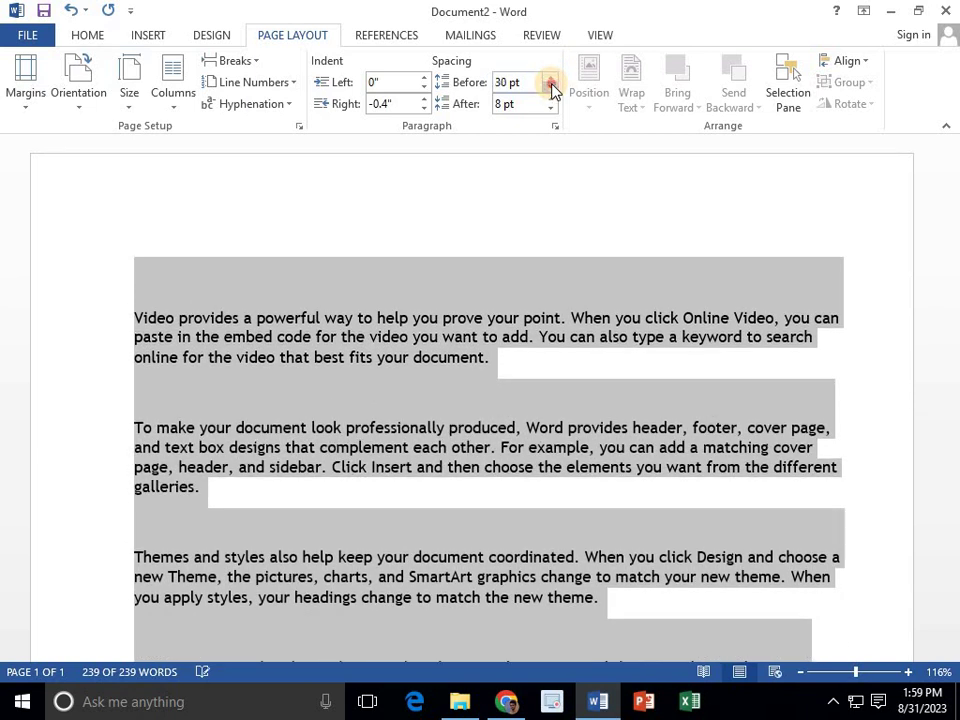
{"action": "left_click", "coordinate": [551, 88]}
{"action": "left_click", "coordinate": [551, 88]}
{"action": "left_click", "coordinate": [551, 88]}
{"action": "left_click", "coordinate": [551, 88]}
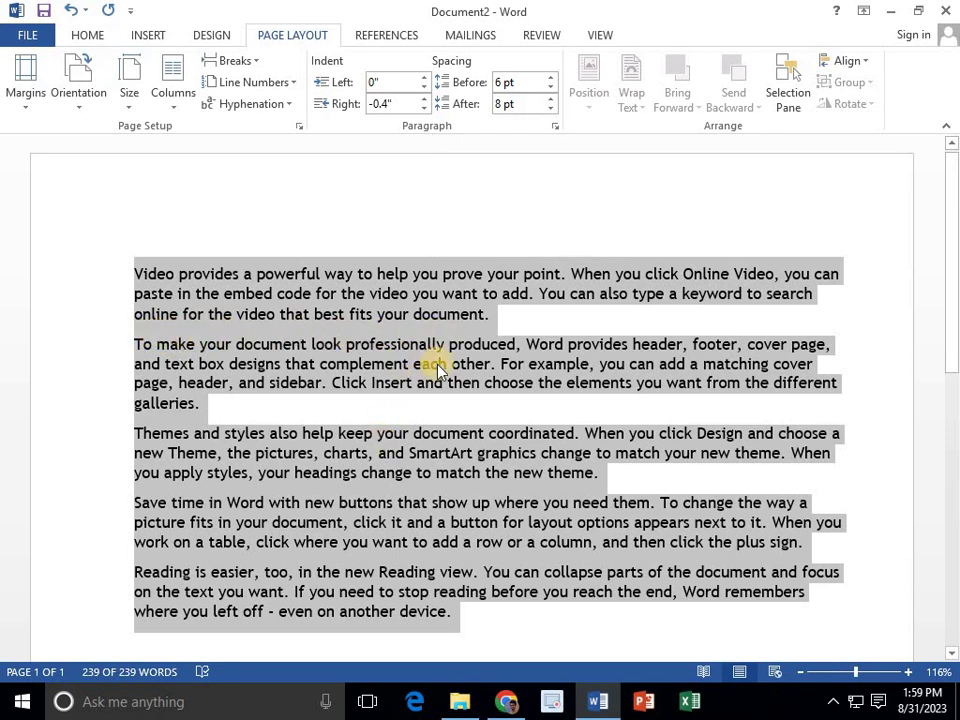
- Raise the spacing after the selected paragraphs past 54 pt and reduce it to 18 pt
{"action": "left_click", "coordinate": [551, 100]}
{"action": "left_click", "coordinate": [551, 100]}
{"action": "left_click", "coordinate": [551, 100]}
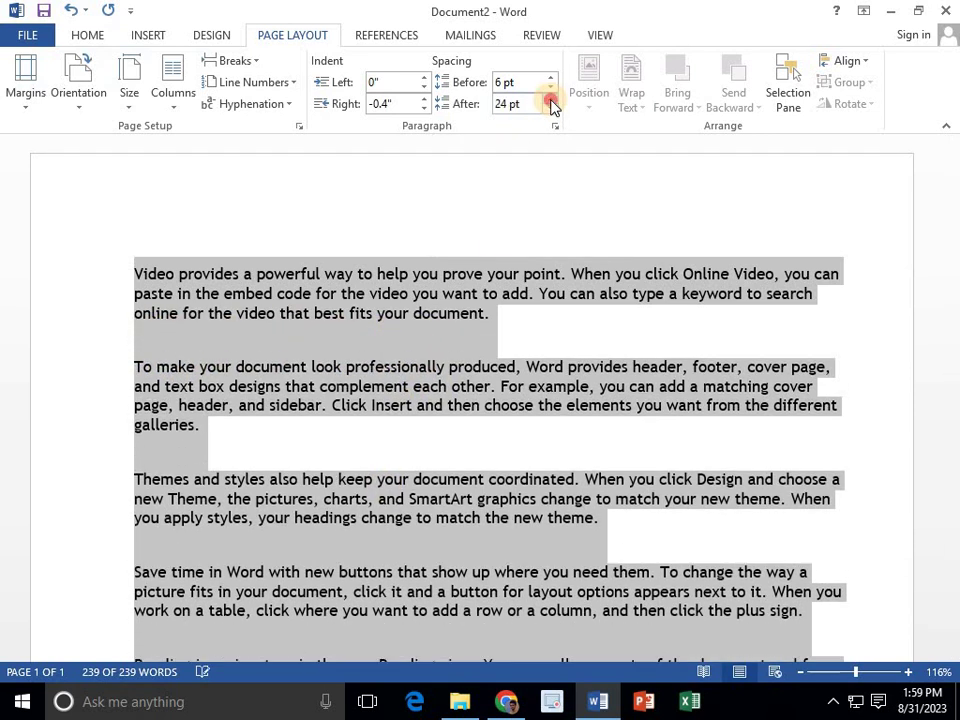
{"action": "left_click", "coordinate": [551, 100]}
{"action": "left_click", "coordinate": [551, 100]}
{"action": "left_click", "coordinate": [551, 101]}
{"action": "left_click", "coordinate": [551, 101]}
{"action": "left_click", "coordinate": [551, 100]}
{"action": "left_click", "coordinate": [551, 100]}
{"action": "left_click", "coordinate": [551, 112]}
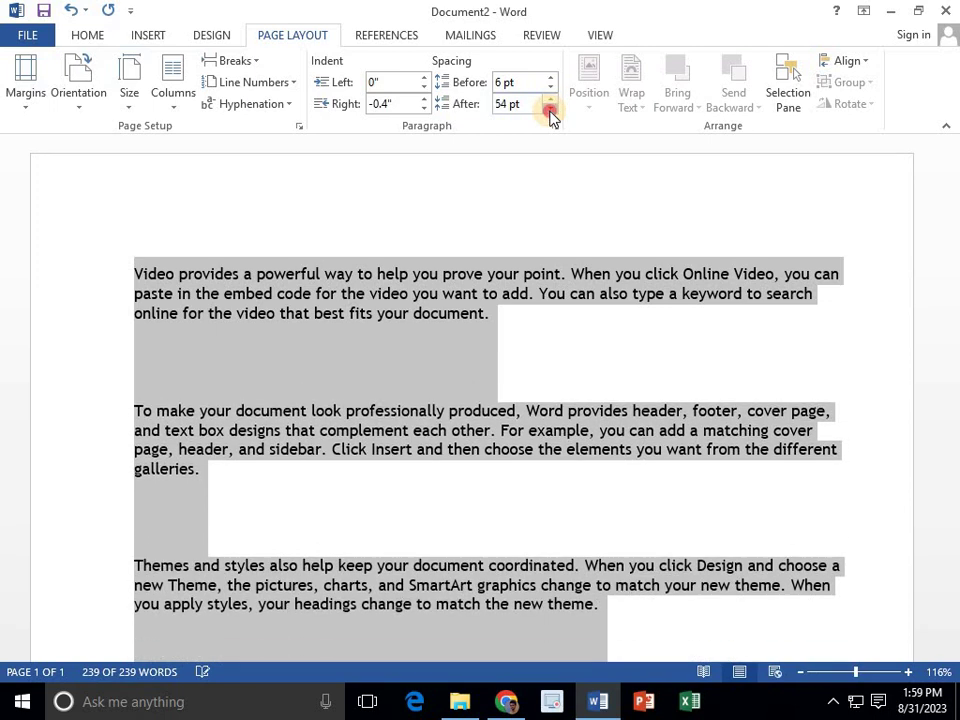
{"action": "left_click", "coordinate": [551, 112]}
{"action": "left_click", "coordinate": [551, 112]}
{"action": "left_click", "coordinate": [551, 112]}
{"action": "left_click", "coordinate": [551, 112]}
{"action": "left_click", "coordinate": [551, 112]}
{"action": "left_click", "coordinate": [551, 112]}
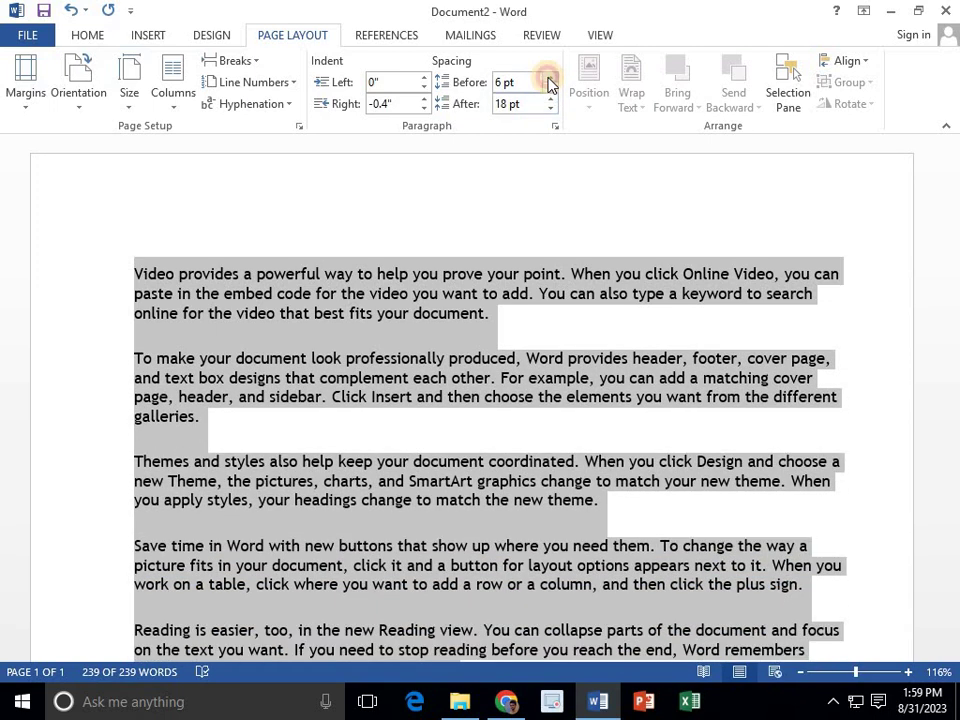
- Increase the spacing before the selected paragraphs beyond 18 pt and return it to 6 pt
{"action": "left_click", "coordinate": [550, 78]}
{"action": "left_click", "coordinate": [550, 78]}
{"action": "left_click", "coordinate": [550, 78]}
{"action": "left_click", "coordinate": [550, 78]}
{"action": "left_click", "coordinate": [550, 78]}
{"action": "left_click", "coordinate": [550, 88]}
{"action": "left_click", "coordinate": [550, 88]}
{"action": "left_click", "coordinate": [550, 88]}
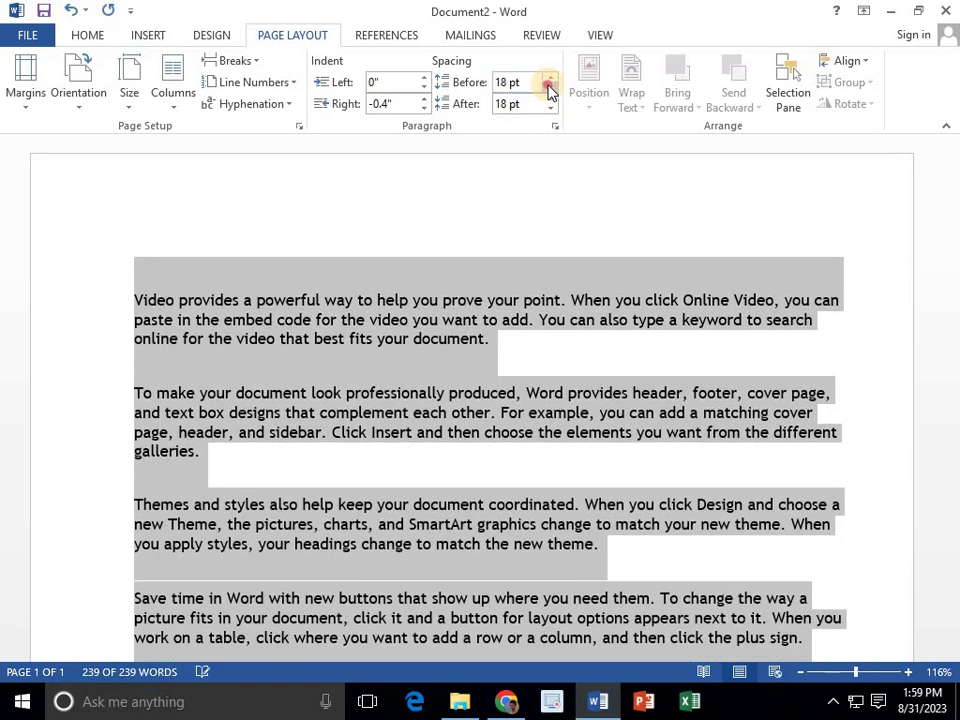
{"action": "left_click", "coordinate": [550, 88]}
{"action": "left_click", "coordinate": [550, 88]}
- Set the spacing after the selected paragraphs to 0 pt, trying 24 pt in between
{"action": "left_click", "coordinate": [551, 111]}
{"action": "left_click", "coordinate": [551, 111]}
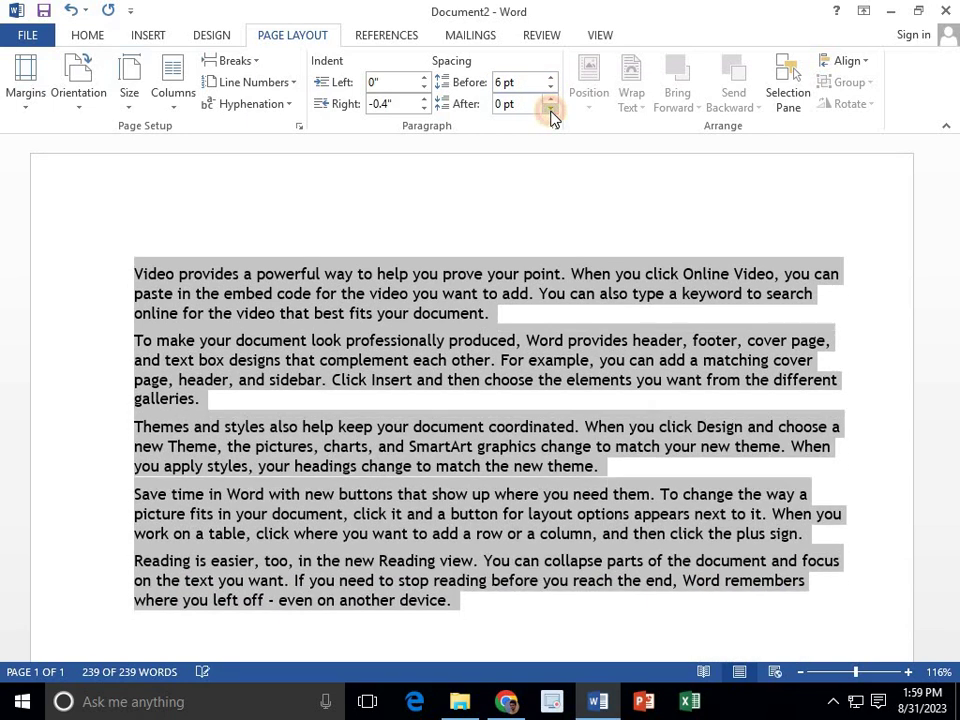
{"action": "left_click", "coordinate": [550, 99]}
{"action": "left_click", "coordinate": [550, 99]}
{"action": "left_click", "coordinate": [550, 99]}
{"action": "left_click", "coordinate": [550, 99]}
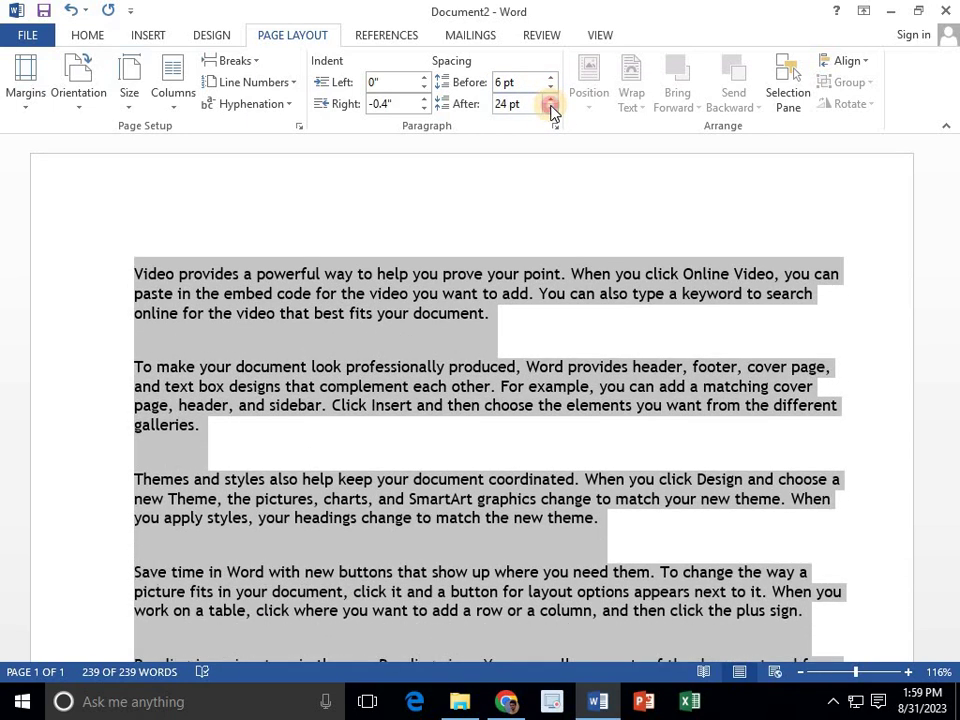
{"action": "left_click", "coordinate": [551, 110]}
{"action": "left_click", "coordinate": [551, 110]}
{"action": "left_click", "coordinate": [551, 110]}
{"action": "left_click", "coordinate": [551, 110]}
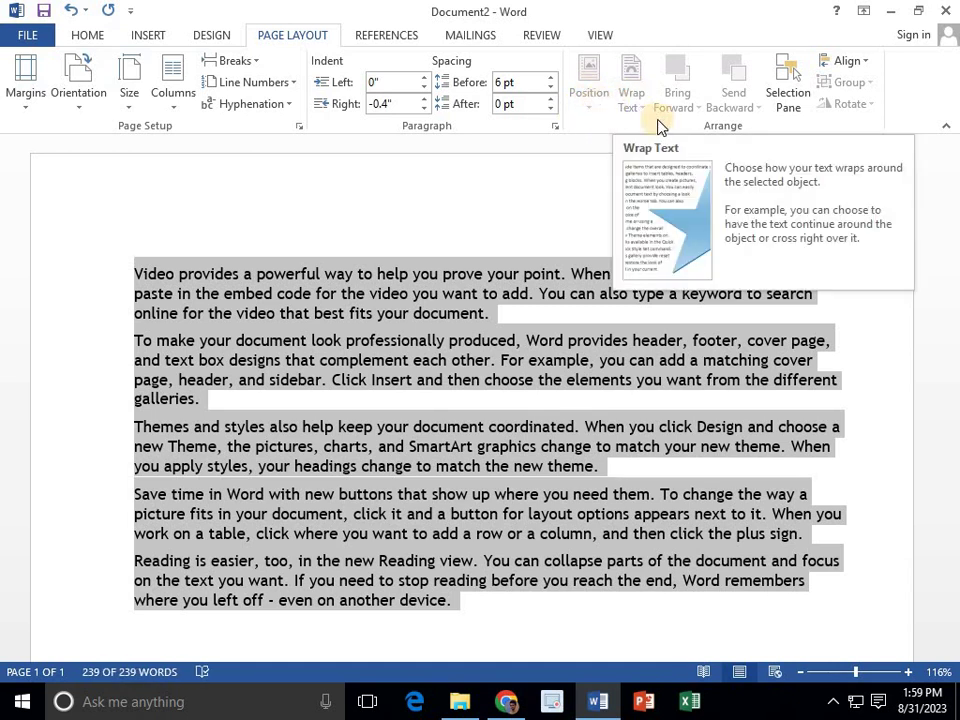
- Deselect the text, draw a heart shape about 2.14" high and 1.87" wide over the paragraphs, and delete it
{"action": "left_click", "coordinate": [360, 158]}
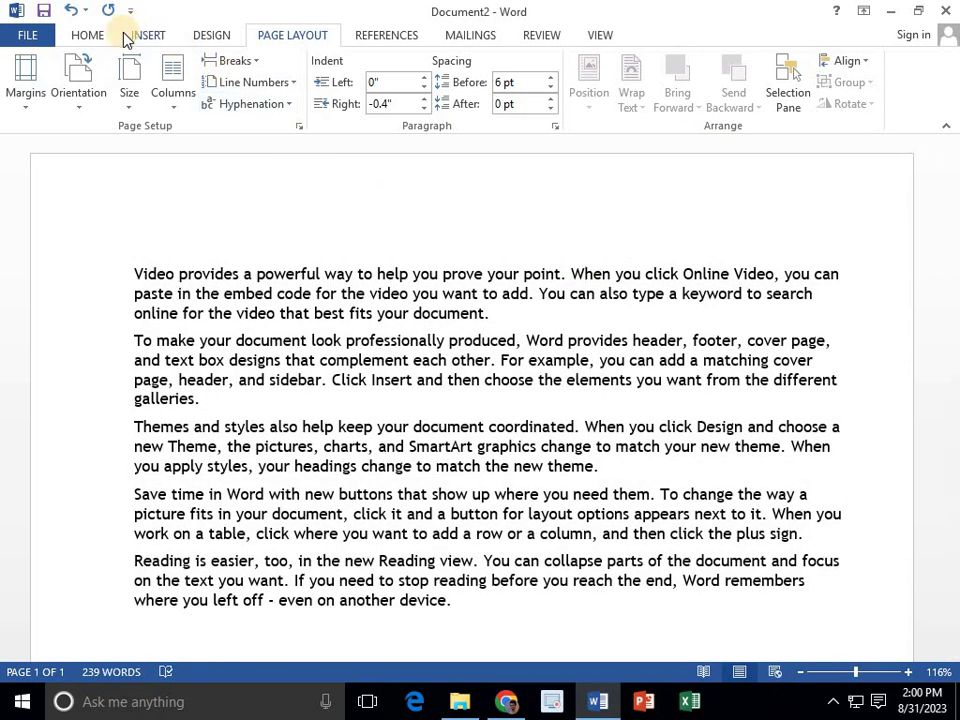
{"action": "left_click", "coordinate": [145, 35]}
{"action": "left_click", "coordinate": [258, 85]}
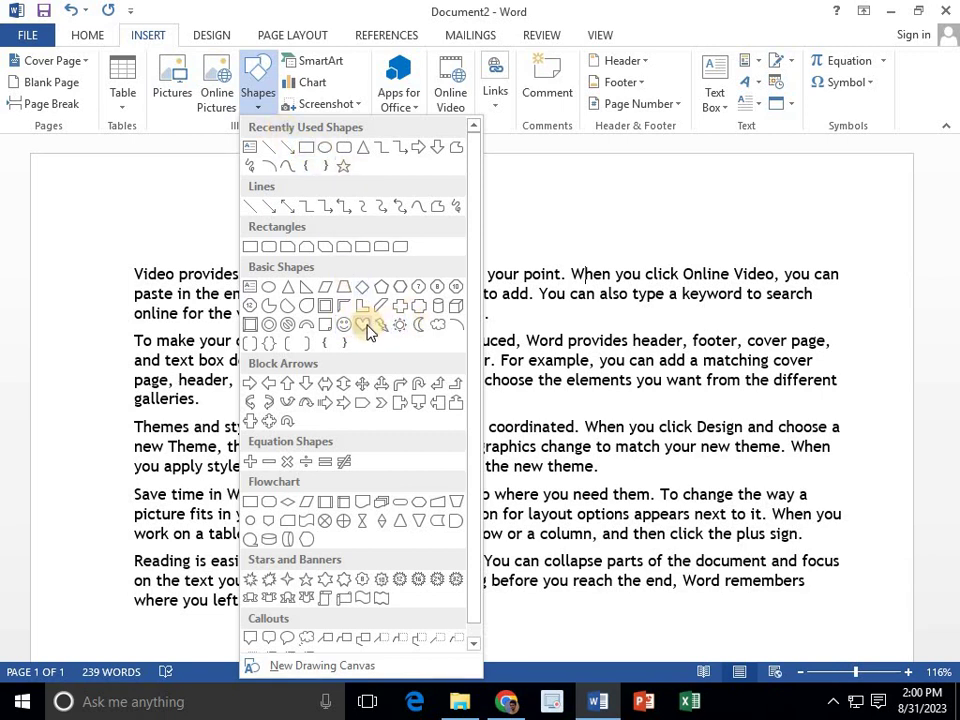
{"action": "left_click", "coordinate": [370, 330]}
{"action": "mouse_move", "coordinate": [420, 305]}
{"action": "left_mouse_down"}
{"action": "mouse_move", "coordinate": [609, 529]}
{"action": "mouse_move", "coordinate": [546, 439]}
{"action": "mouse_move", "coordinate": [582, 528]}
{"action": "left_mouse_up"}
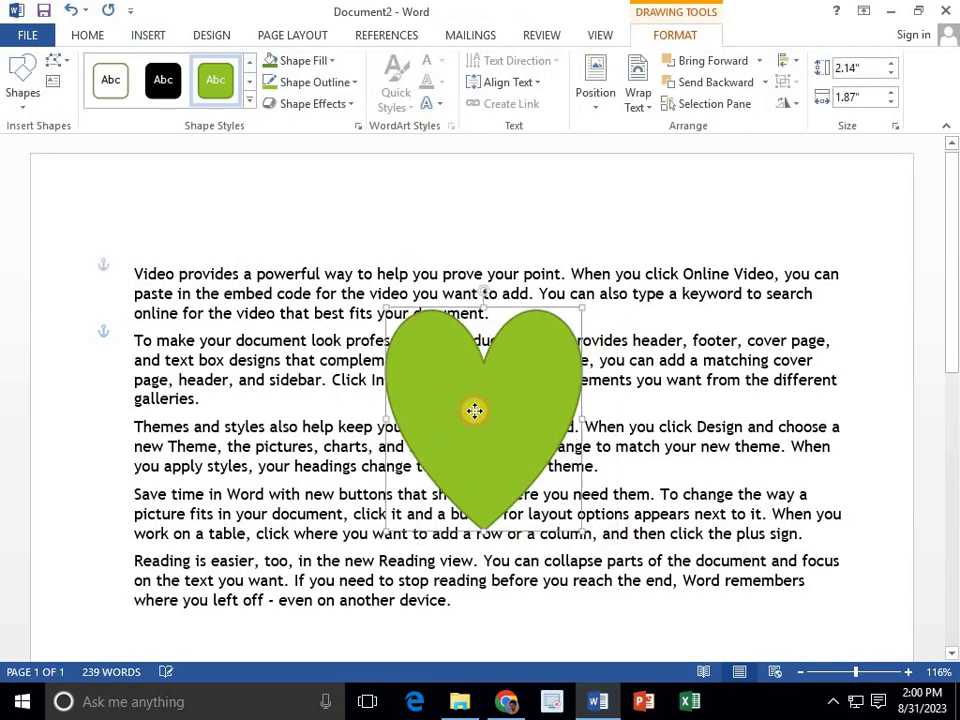
{"action": "left_click_drag", "start_coordinate": [474, 410], "coordinate": [461, 401]}
{"action": "key", "text": "Delete"}
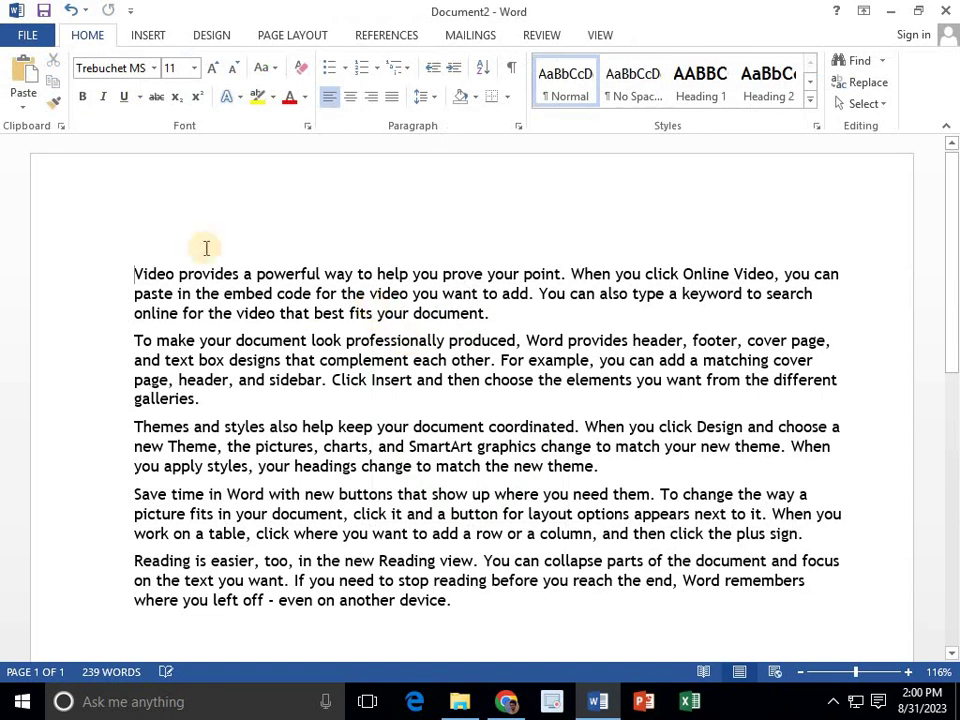
- Draw an oval about 1.87" high and 1.57" wide over the middle of the paragraphs
{"action": "left_click", "coordinate": [147, 37]}
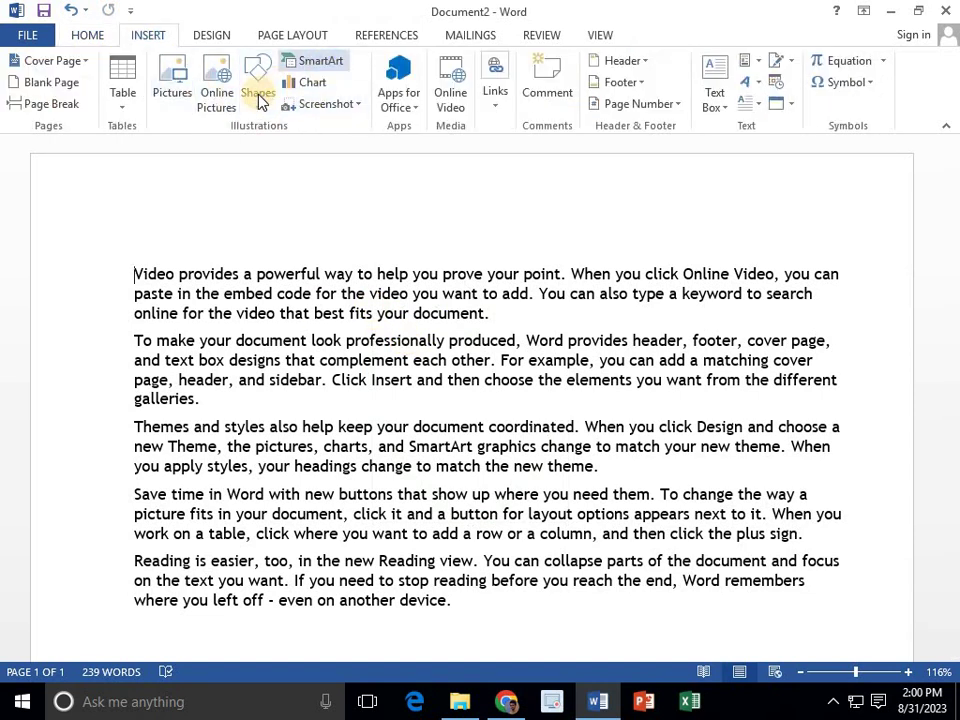
{"action": "left_click", "coordinate": [256, 88]}
{"action": "left_click", "coordinate": [342, 150]}
{"action": "mouse_move", "coordinate": [419, 309]}
{"action": "left_mouse_down"}
{"action": "mouse_move", "coordinate": [467, 407]}
{"action": "mouse_move", "coordinate": [574, 510]}
{"action": "mouse_move", "coordinate": [582, 502]}
{"action": "left_mouse_up"}
{"action": "left_click_drag", "start_coordinate": [496, 402], "coordinate": [468, 411]}
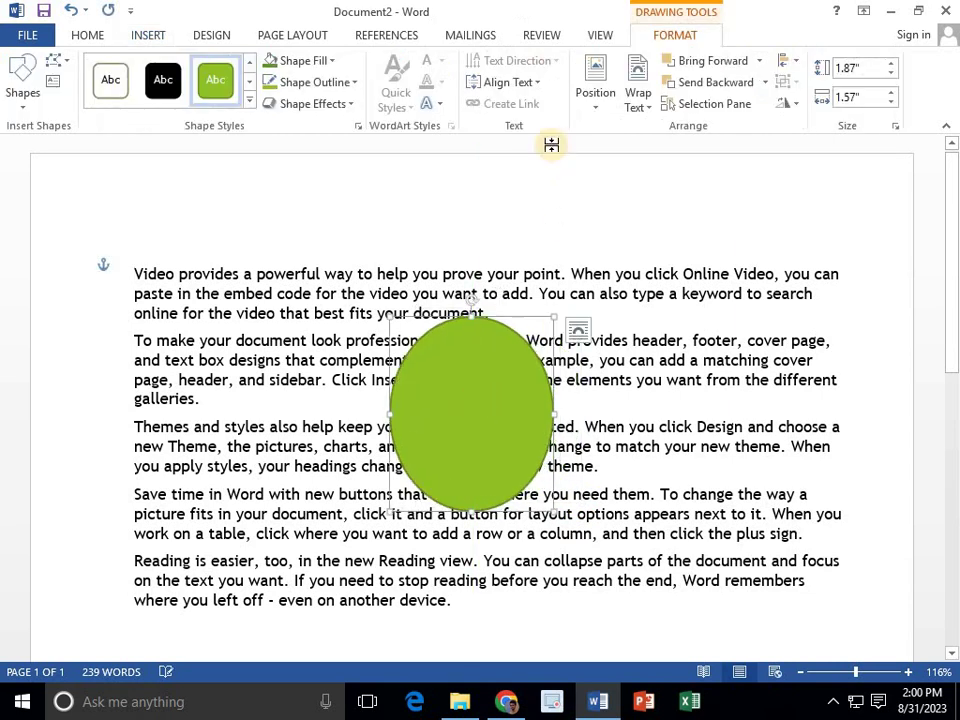
- Shrink the oval and move it over the beginning of the first paragraph
{"action": "left_click", "coordinate": [293, 34]}
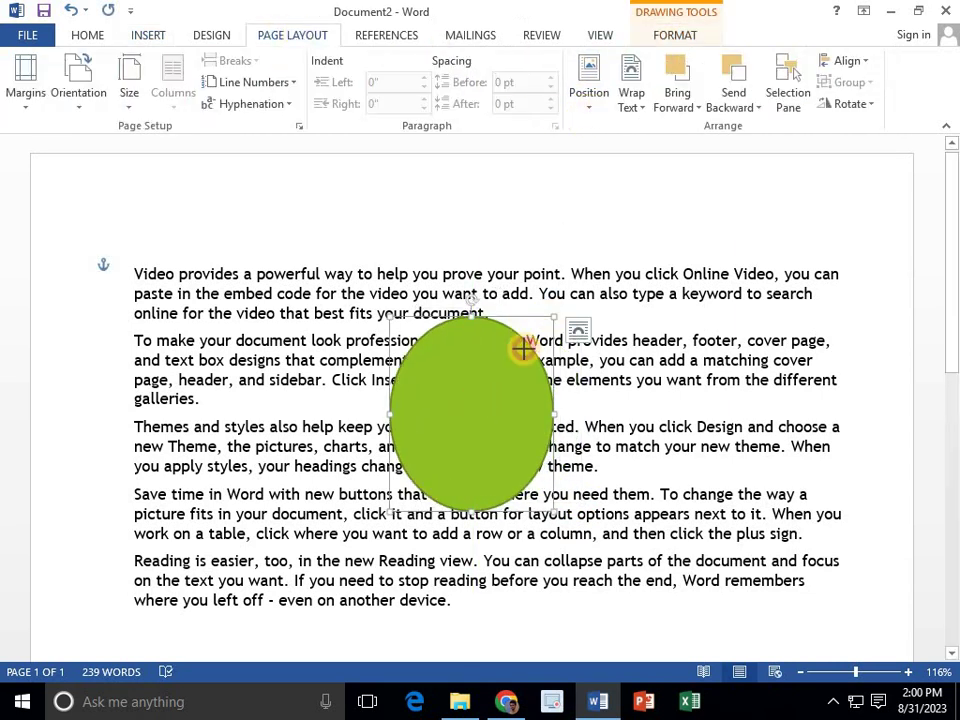
{"action": "left_click_drag", "start_coordinate": [553, 318], "coordinate": [489, 390]}
{"action": "left_click_drag", "start_coordinate": [456, 439], "coordinate": [362, 393]}
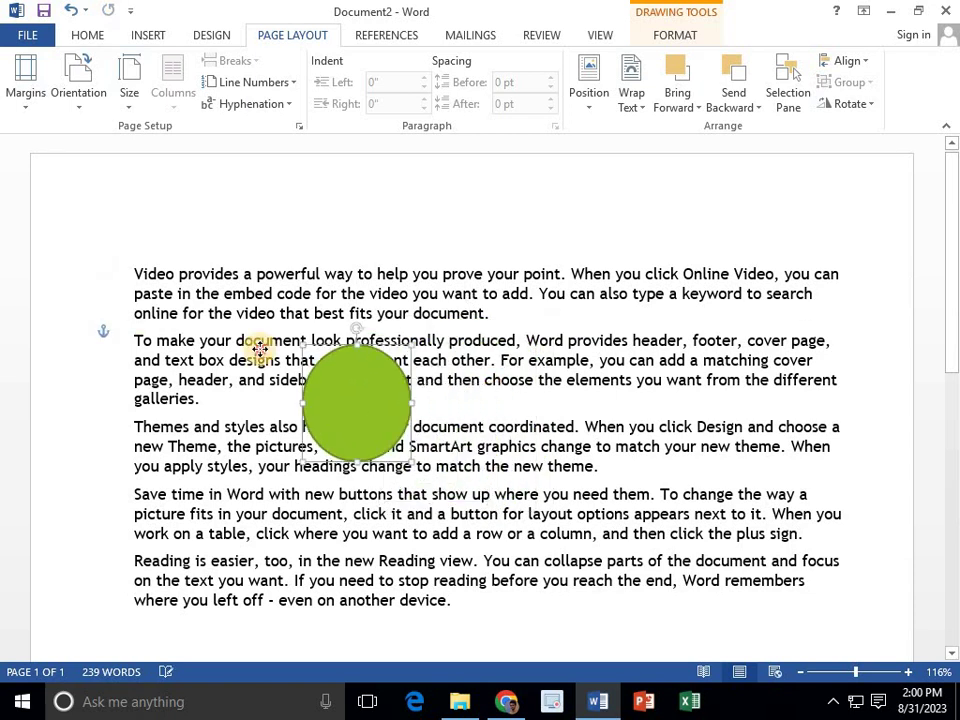
{"action": "left_click_drag", "start_coordinate": [259, 348], "coordinate": [185, 300]}
- Set the oval's text wrapping to In Line with Text and move it between the letters of the first paragraph's opening word
{"action": "left_click", "coordinate": [589, 92]}
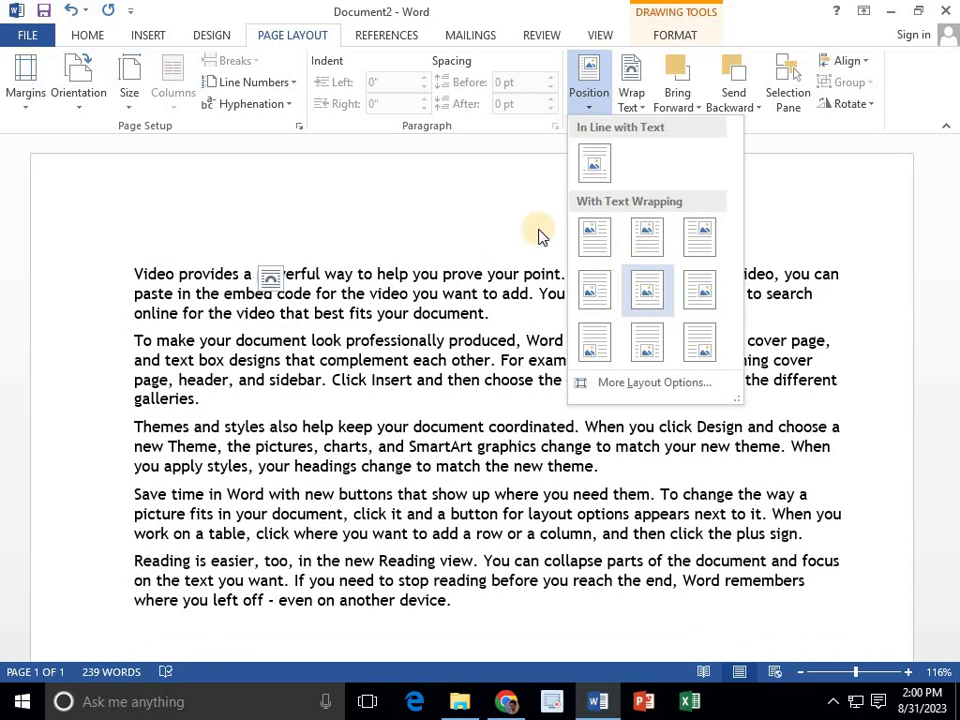
{"action": "left_click", "coordinate": [514, 189]}
{"action": "left_click", "coordinate": [641, 106]}
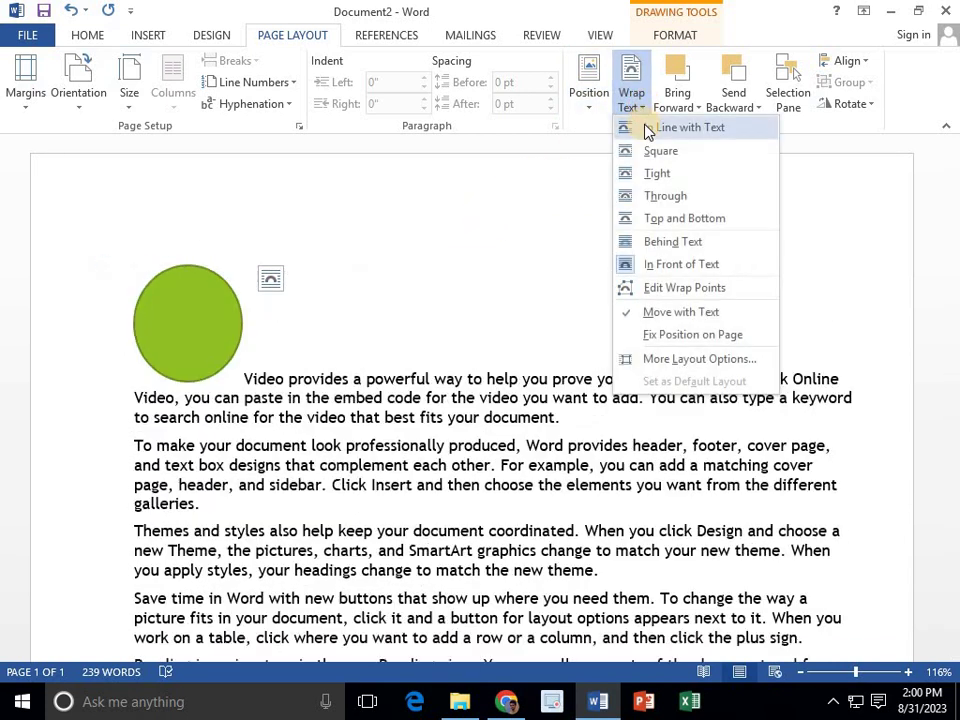
{"action": "left_click", "coordinate": [646, 131]}
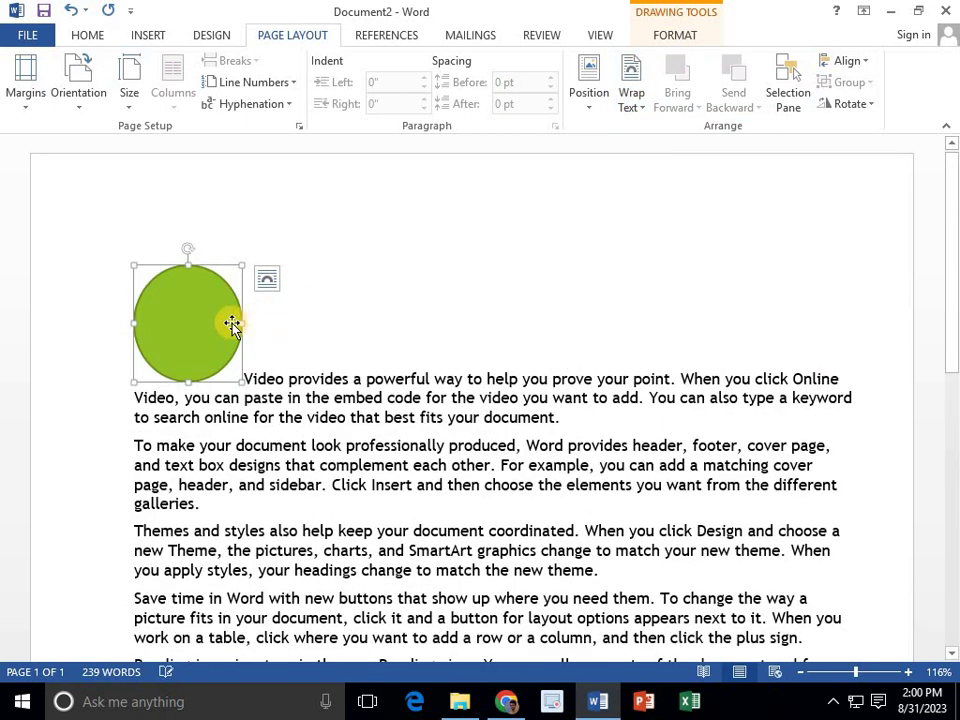
{"action": "left_click", "coordinate": [241, 378]}
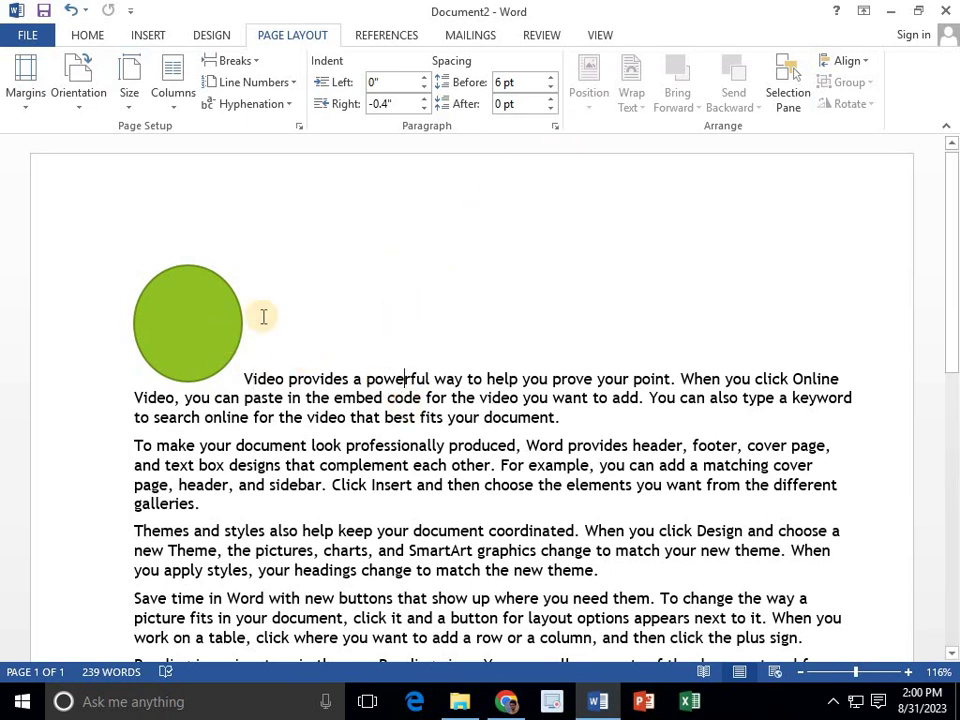
{"action": "left_click", "coordinate": [204, 294]}
{"action": "left_click", "coordinate": [632, 98]}
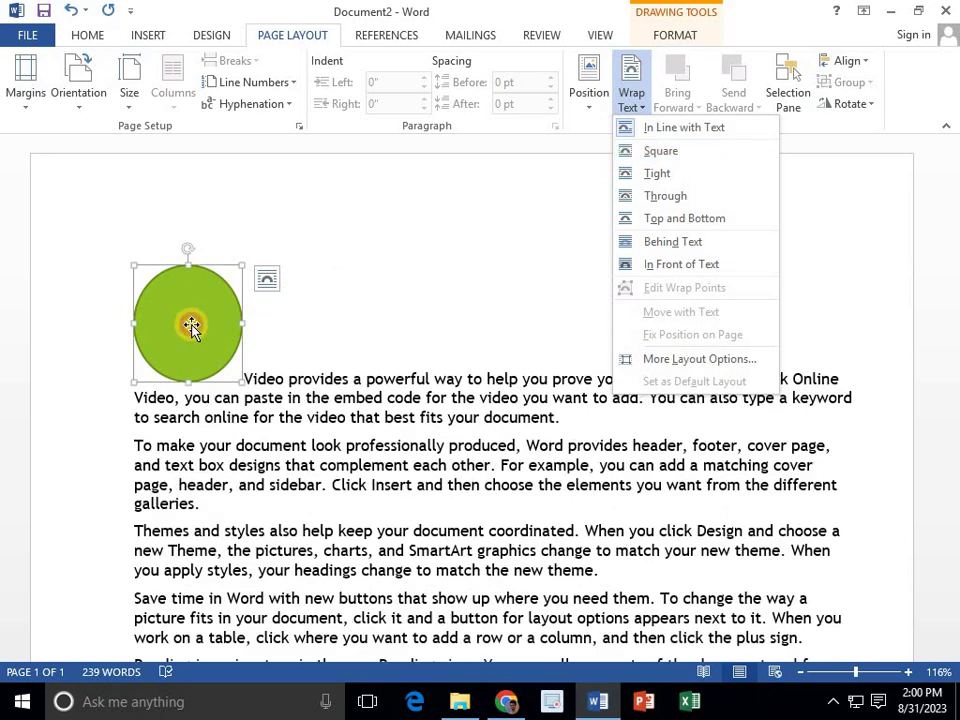
{"action": "left_click_drag", "start_coordinate": [193, 326], "coordinate": [232, 342]}
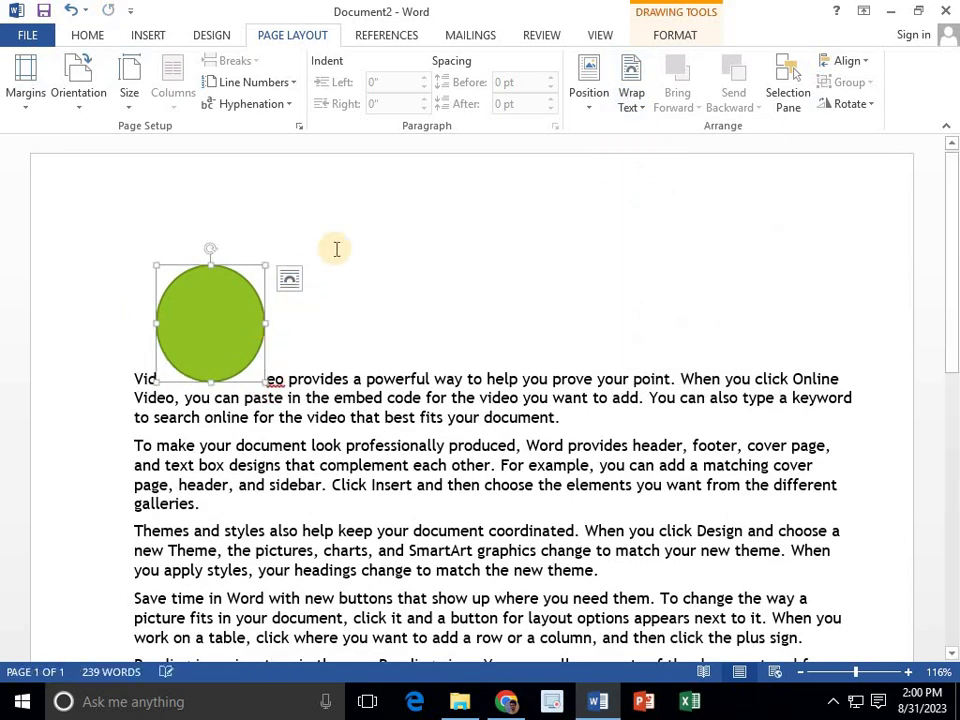
- Set the oval's wrapping to In Front of Text and move it over the middle of the second and third paragraphs
{"action": "left_click", "coordinate": [628, 102]}
{"action": "left_click", "coordinate": [678, 264]}
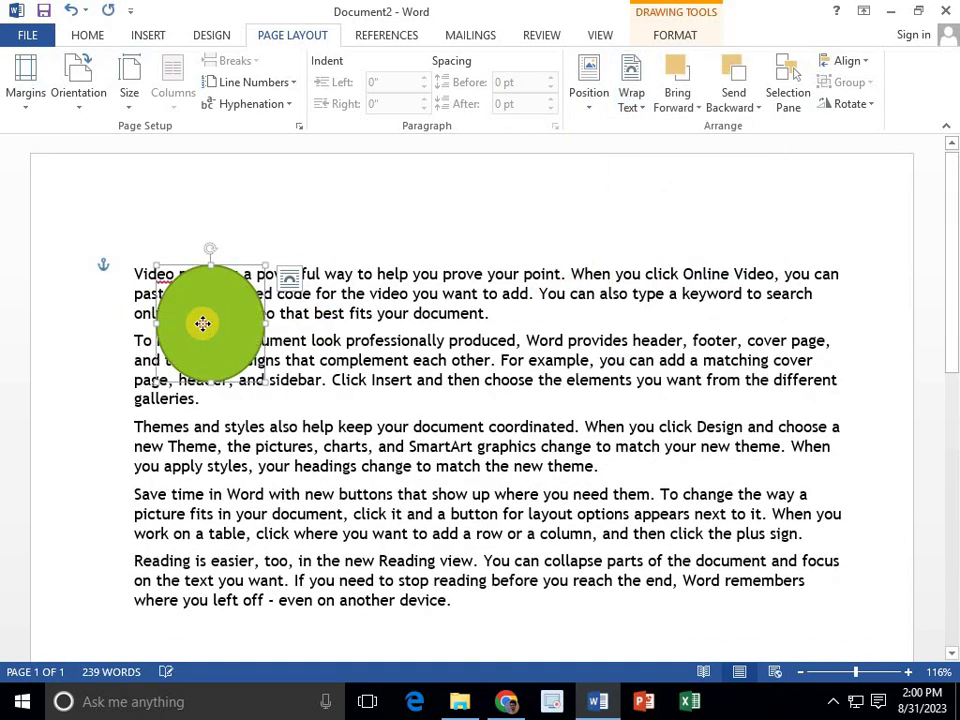
{"action": "left_click_drag", "start_coordinate": [204, 321], "coordinate": [477, 401]}
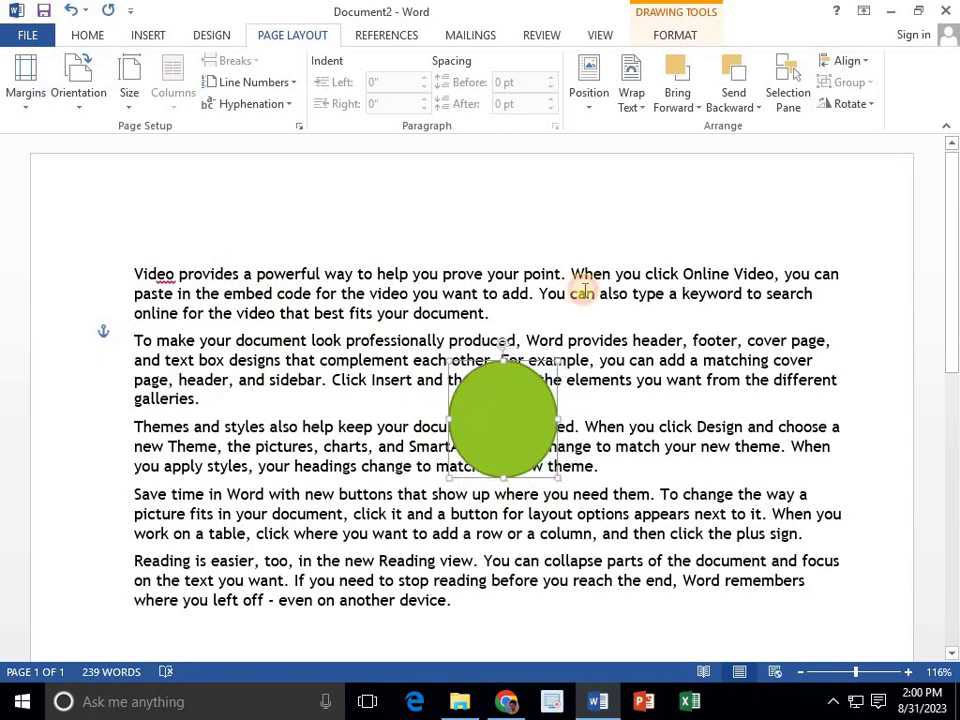
- Apply Square wrapping to the oval, shift it slightly up and to the left within the paragraphs, and deselect it
{"action": "left_click", "coordinate": [634, 110]}
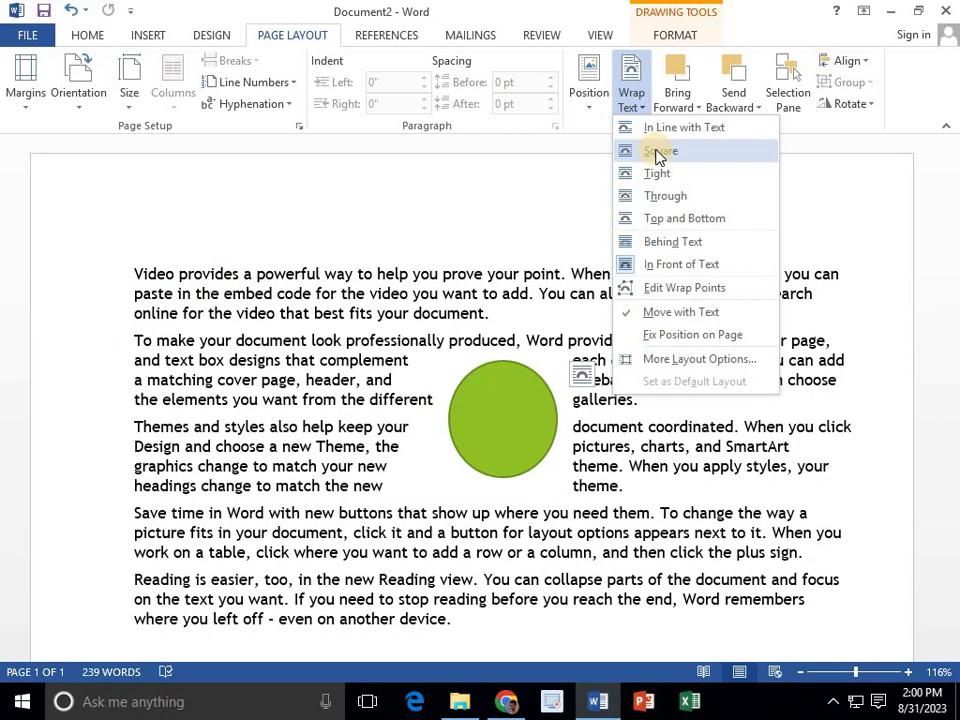
{"action": "left_click", "coordinate": [660, 150]}
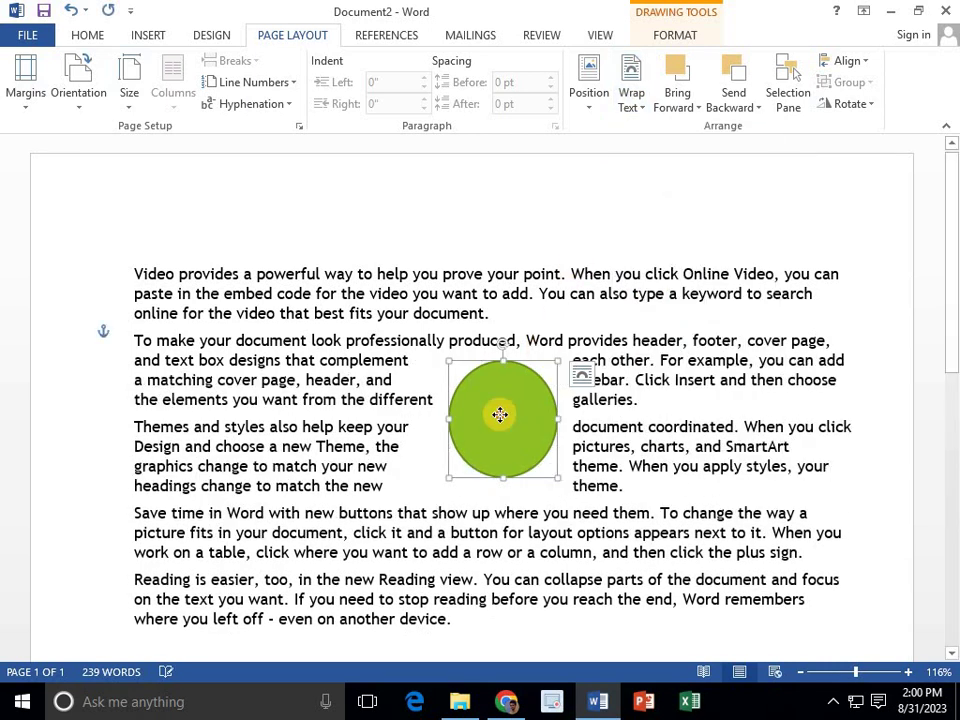
{"action": "left_click_drag", "start_coordinate": [499, 414], "coordinate": [444, 400]}
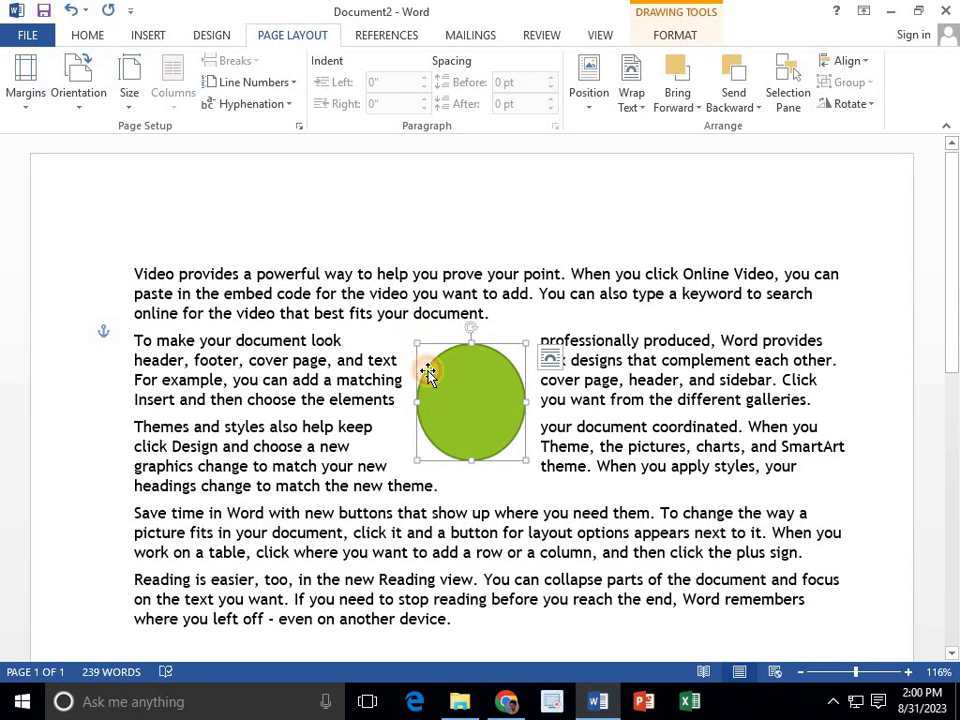
{"action": "left_click", "coordinate": [405, 313]}
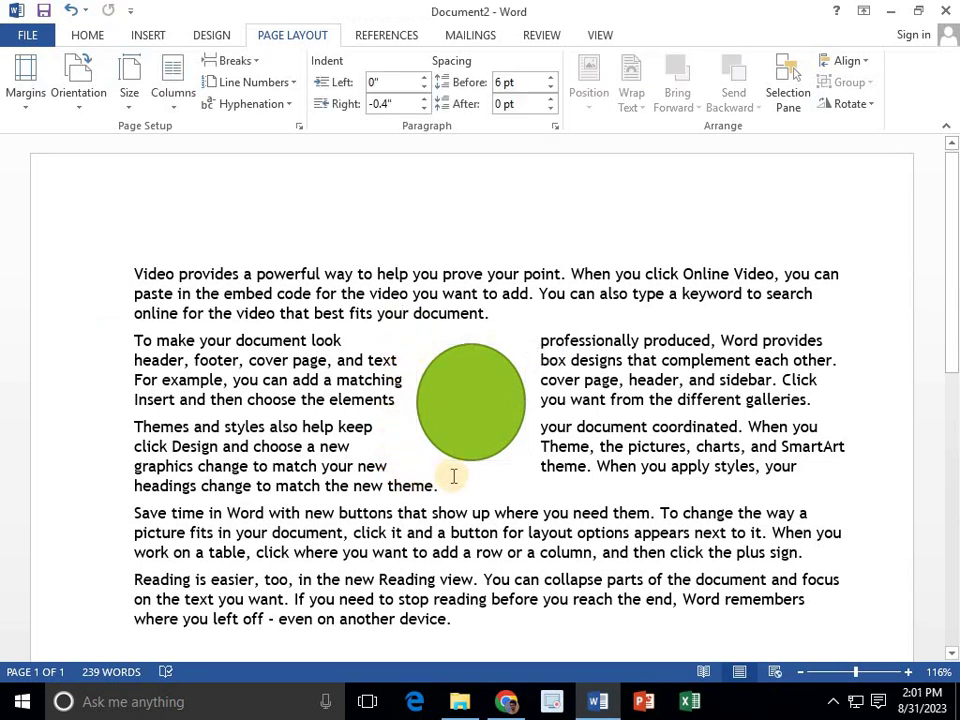
- Return the oval to In Front of Text wrapping and nudge it slightly up and to the right
{"action": "left_click", "coordinate": [476, 386]}
{"action": "left_click", "coordinate": [643, 103]}
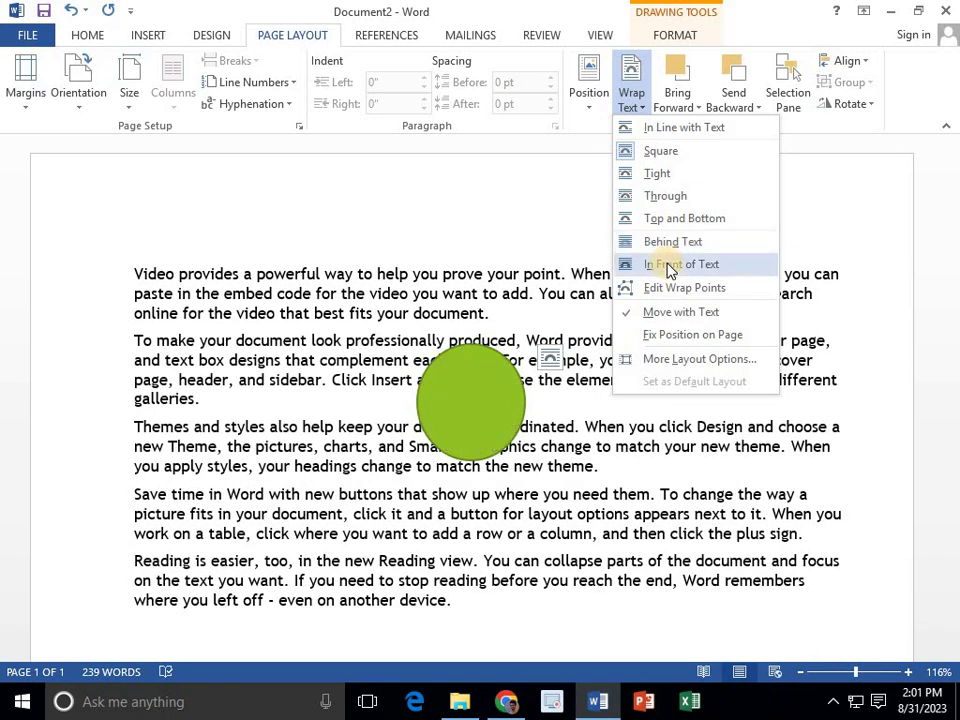
{"action": "left_click", "coordinate": [668, 264]}
{"action": "mouse_move", "coordinate": [506, 392]}
{"action": "left_mouse_down"}
{"action": "mouse_move", "coordinate": [499, 375]}
{"action": "mouse_move", "coordinate": [495, 390]}
{"action": "left_mouse_up"}
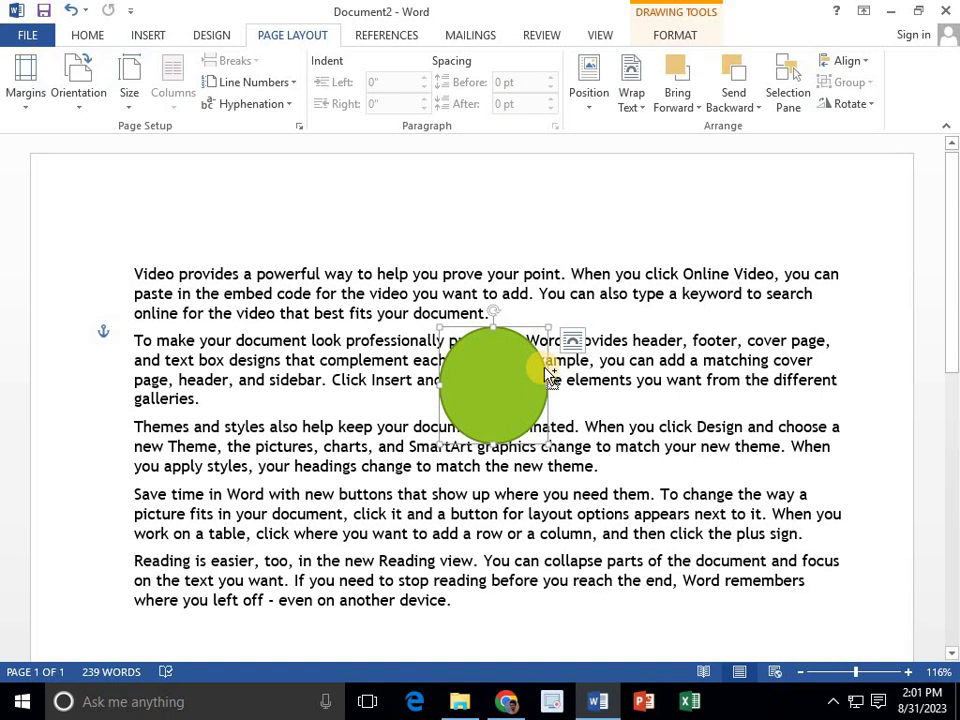
- Duplicate the oval so the copy overlaps the original's lower right, and fill the copy with standard red
{"action": "mouse_move", "coordinate": [548, 376]}
{"action": "left_mouse_down"}
{"action": "mouse_move", "coordinate": [543, 370]}
{"action": "mouse_move", "coordinate": [532, 414]}
{"action": "left_mouse_up"}
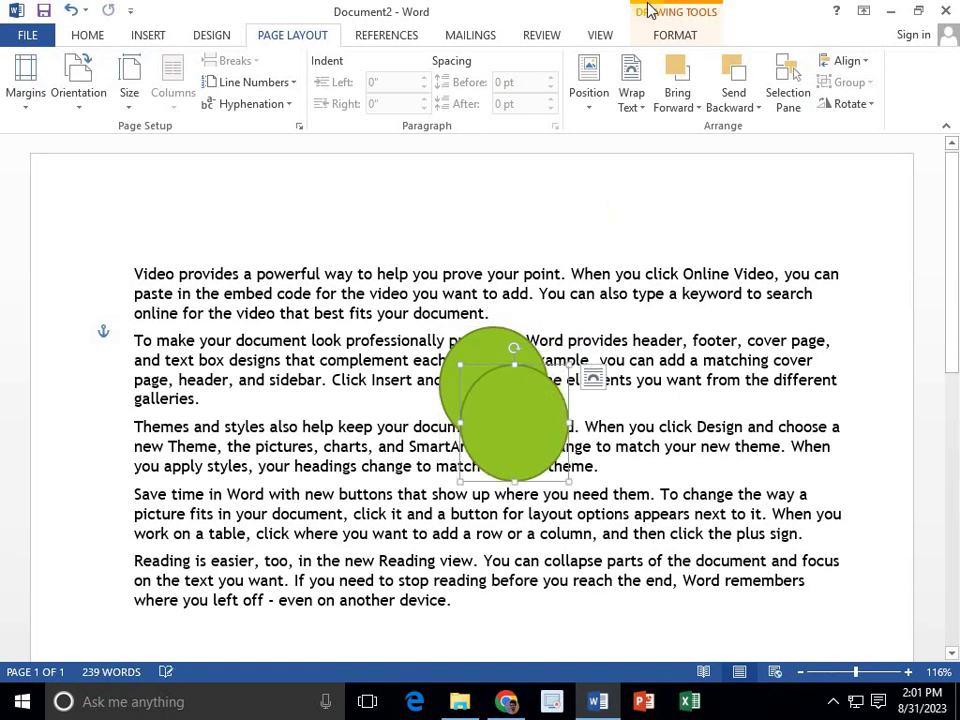
{"action": "left_click", "coordinate": [683, 38]}
{"action": "left_click", "coordinate": [305, 62]}
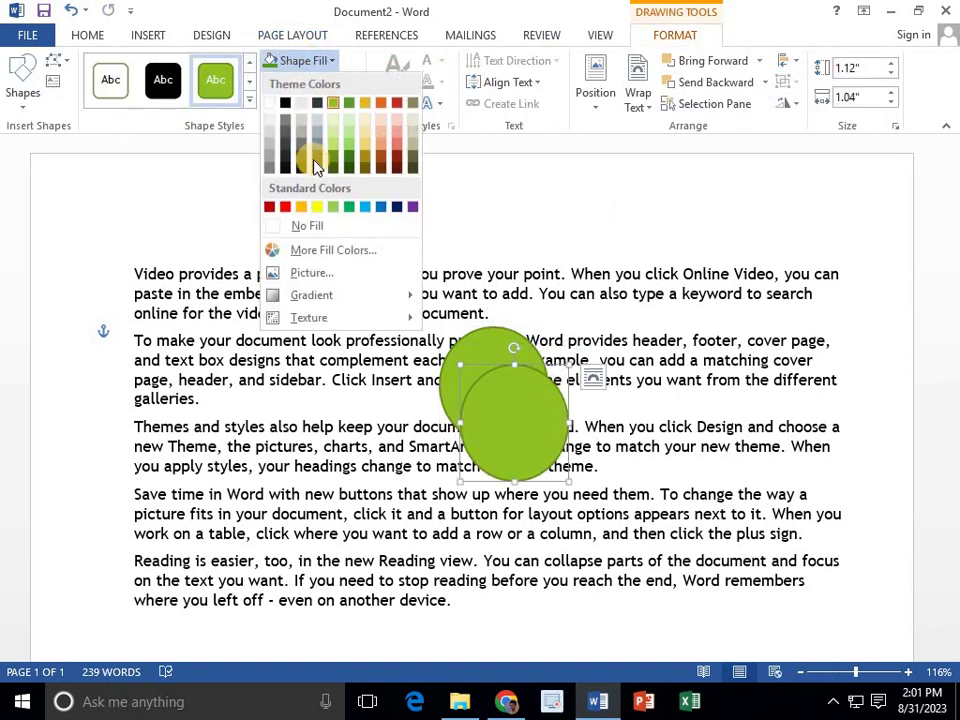
{"action": "left_click", "coordinate": [287, 208]}
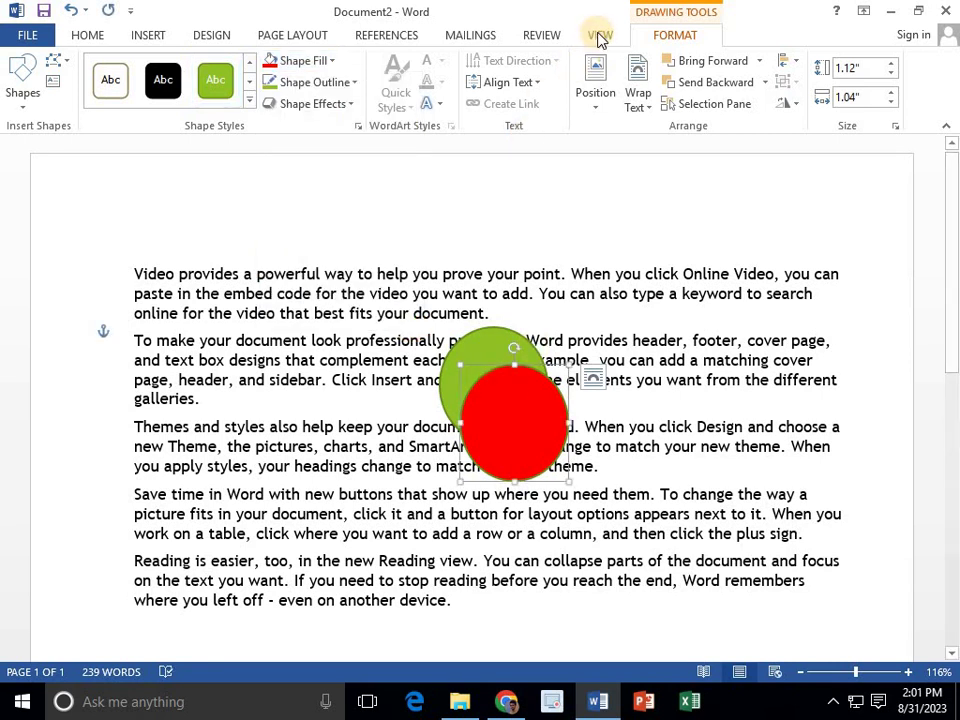
- Send the red oval backward behind the green one and bring it forward again
{"action": "left_click", "coordinate": [278, 38]}
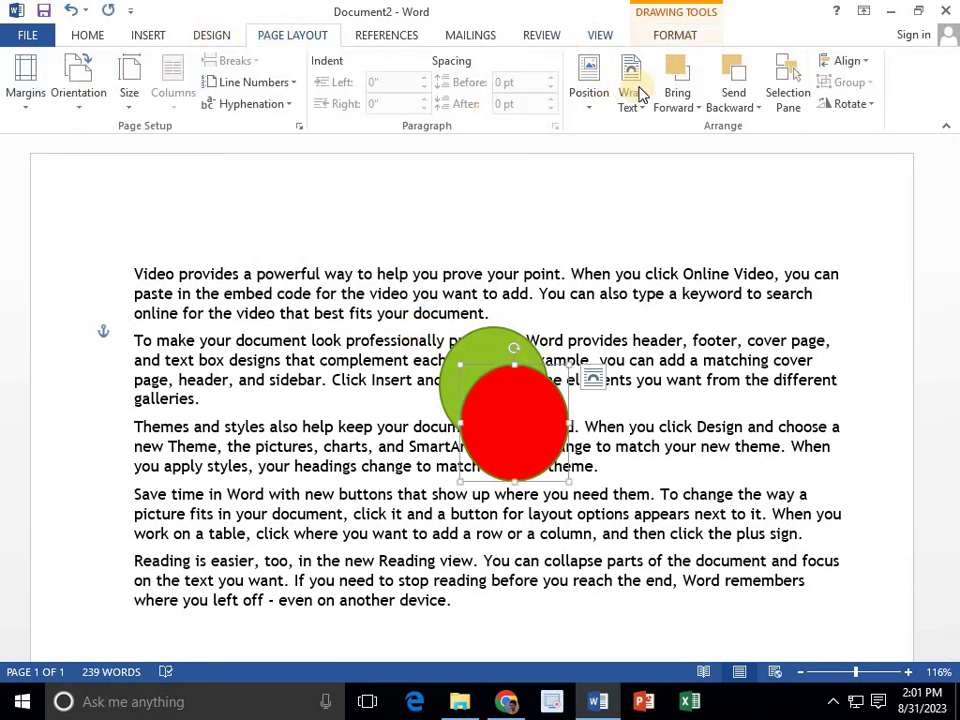
{"action": "left_click", "coordinate": [735, 80]}
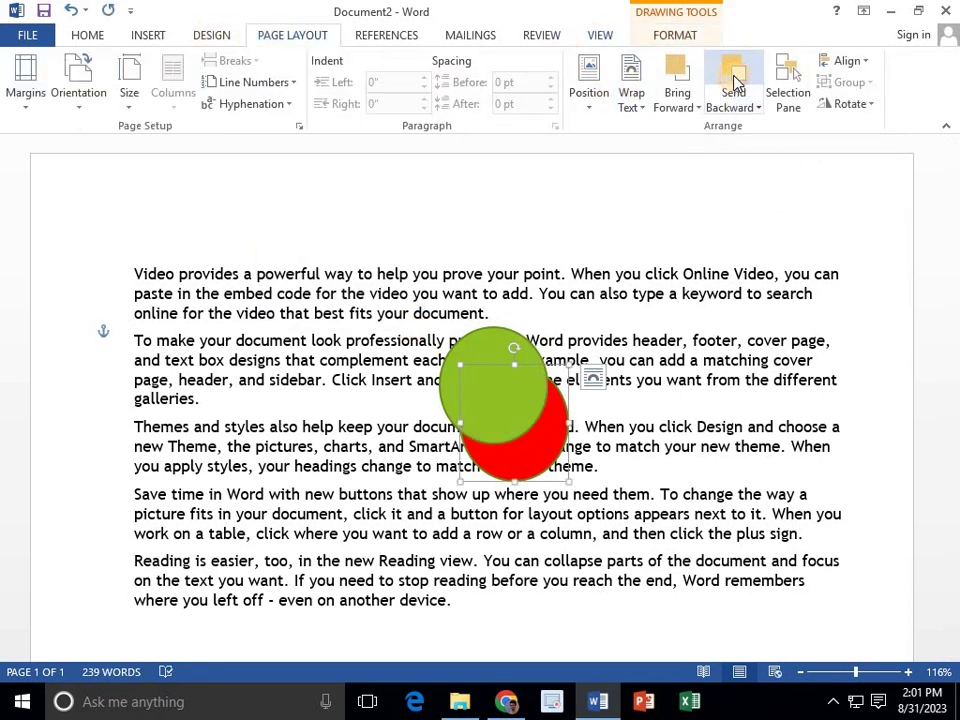
{"action": "left_click", "coordinate": [672, 72]}
- Hide all shapes through the Selection Pane, show them all again, and close the pane
{"action": "left_click", "coordinate": [786, 100]}
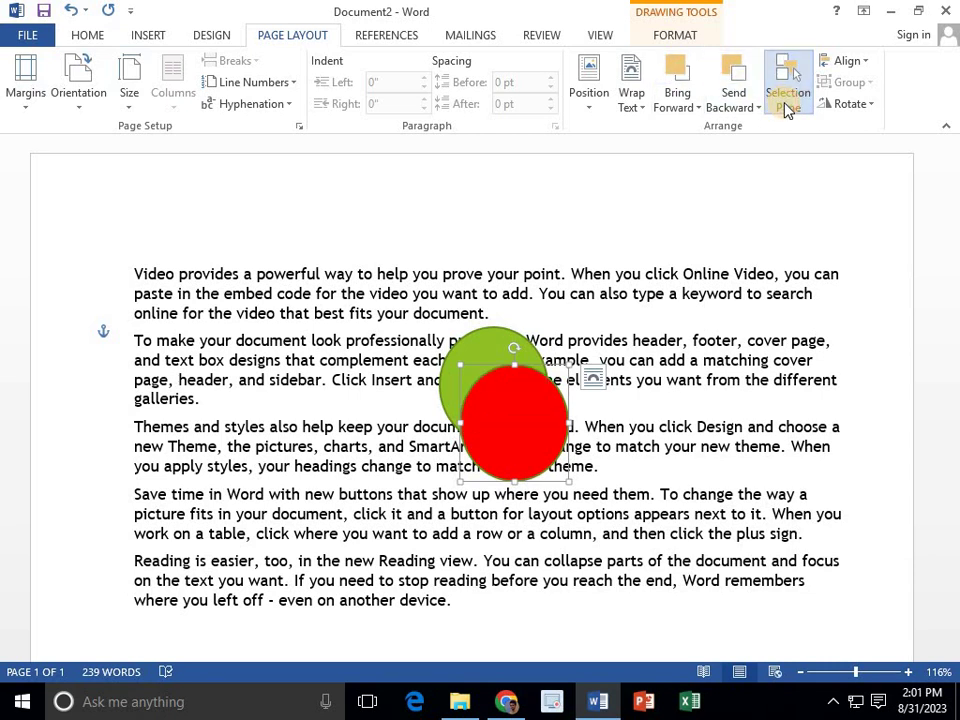
{"action": "left_click", "coordinate": [830, 190]}
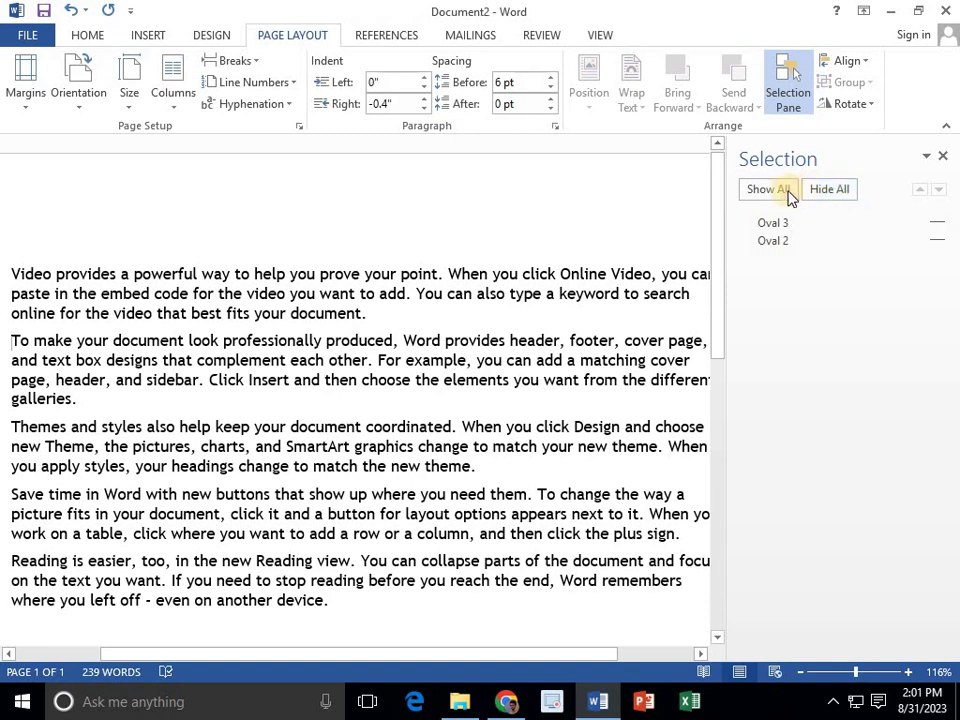
{"action": "left_click", "coordinate": [786, 190]}
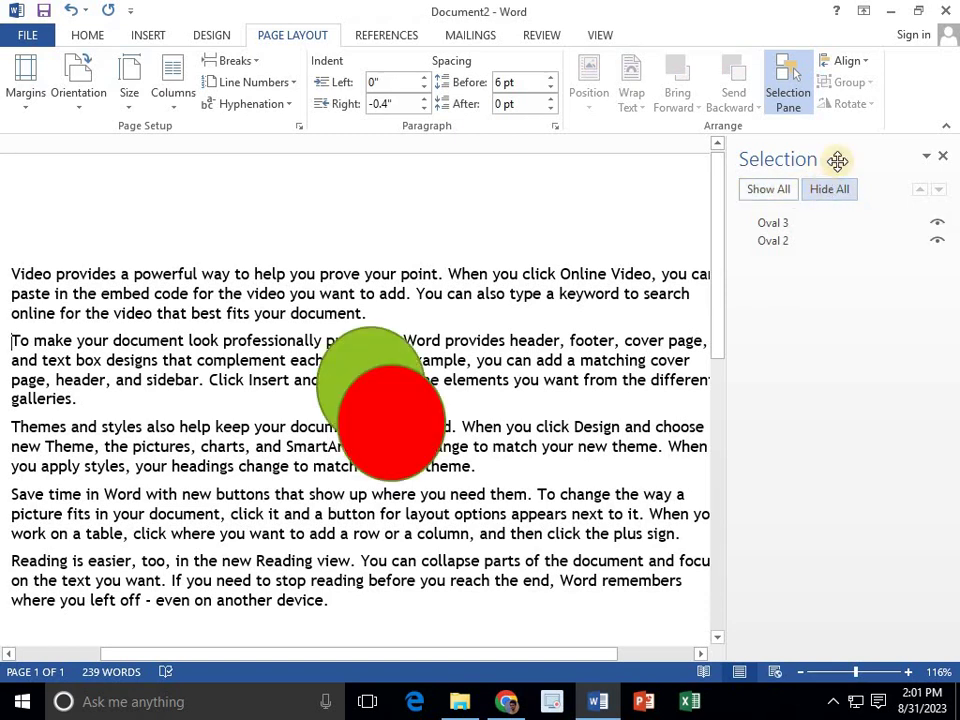
{"action": "left_click", "coordinate": [943, 153]}
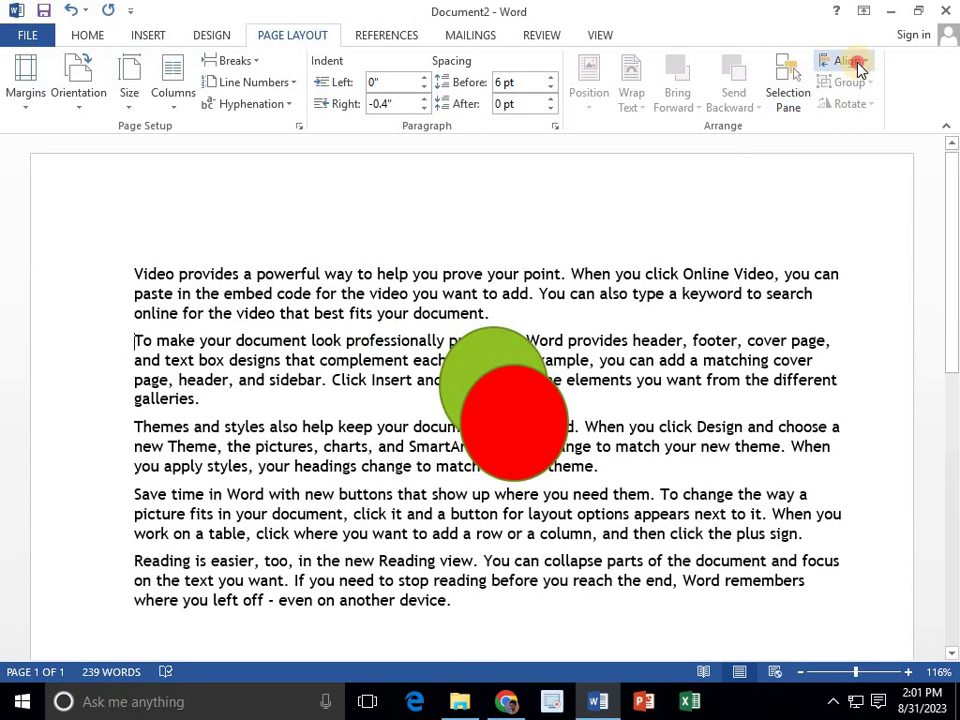
- Select the red oval and align it in turn to the left margin, the center and the right margin
{"action": "left_click", "coordinate": [850, 61]}
{"action": "left_click", "coordinate": [563, 360]}
{"action": "left_click", "coordinate": [480, 386]}
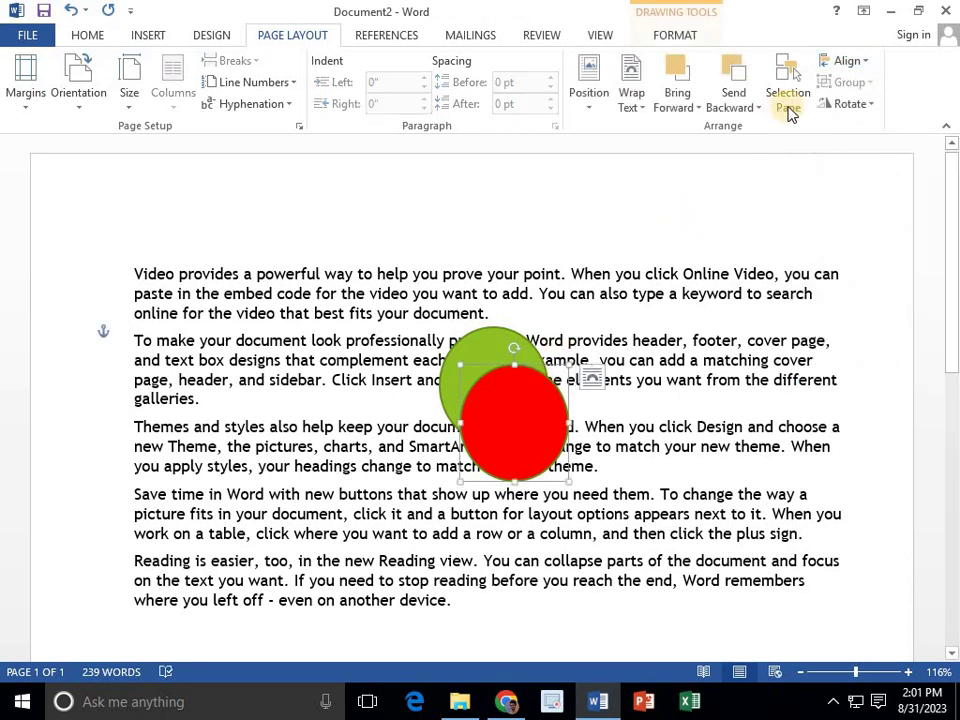
{"action": "left_click", "coordinate": [846, 61]}
{"action": "left_click", "coordinate": [833, 86]}
{"action": "left_click", "coordinate": [848, 61]}
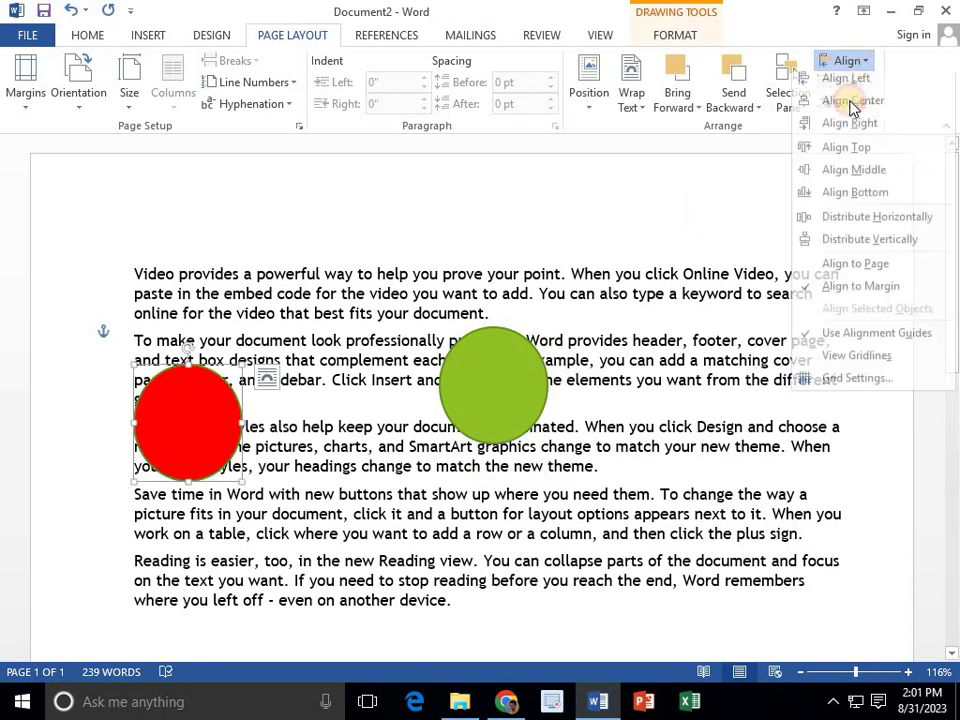
{"action": "left_click", "coordinate": [853, 106]}
{"action": "left_click", "coordinate": [848, 61]}
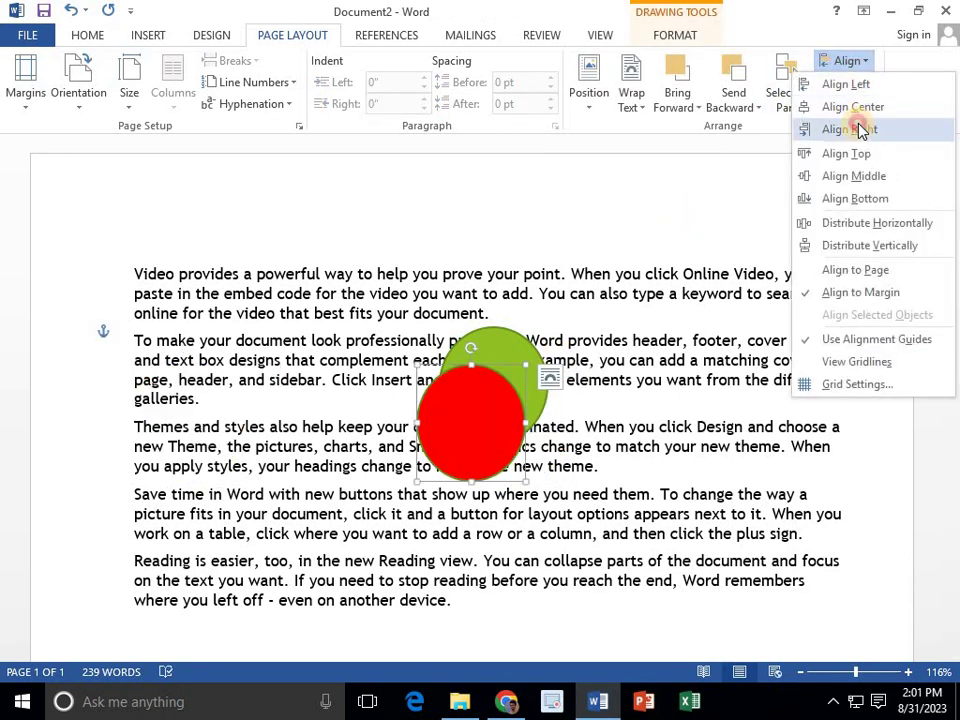
{"action": "left_click", "coordinate": [853, 126]}
{"action": "left_click", "coordinate": [848, 61]}
- Move the red oval back so it overlaps the green oval's lower right, and group the two ovals
{"action": "left_click_drag", "start_coordinate": [748, 386], "coordinate": [536, 424]}
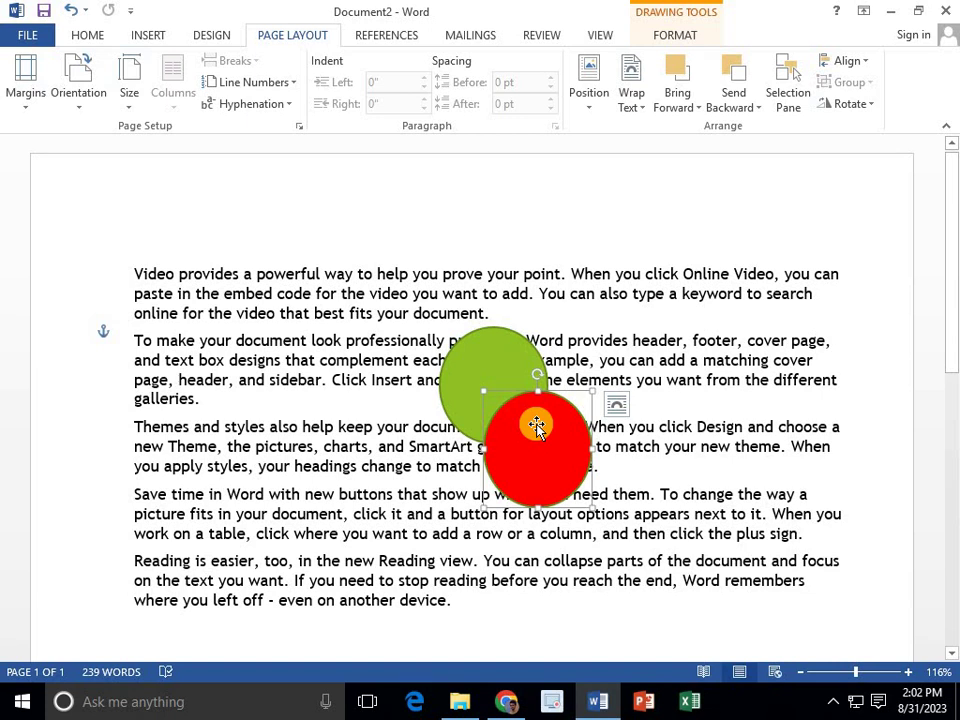
{"action": "left_click", "coordinate": [502, 373], "text": "shift"}
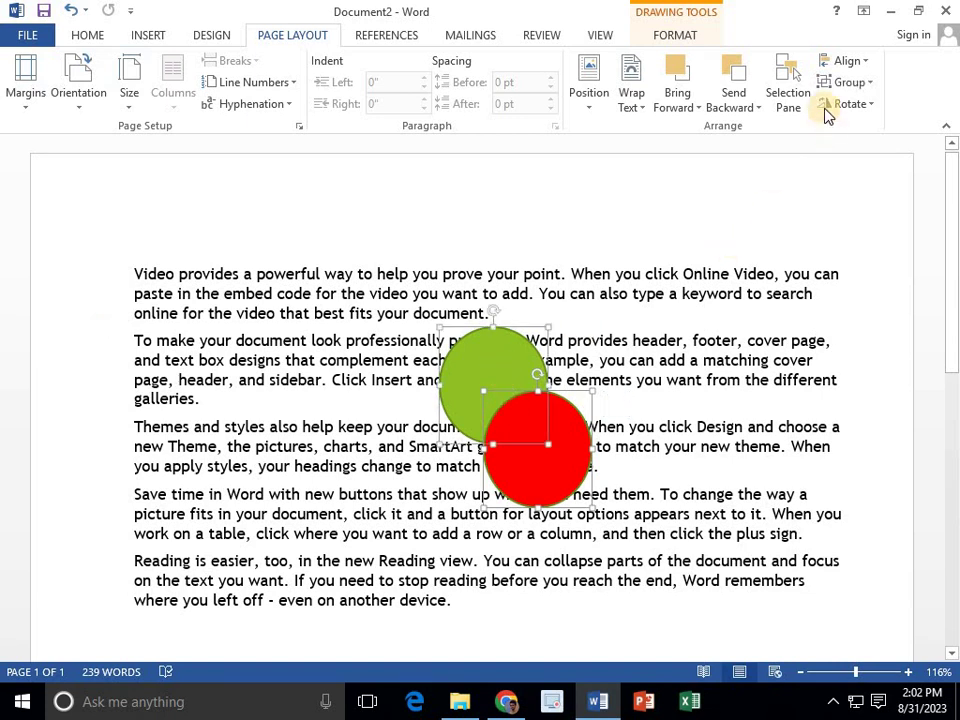
{"action": "left_click", "coordinate": [848, 82]}
{"action": "left_click", "coordinate": [852, 103]}
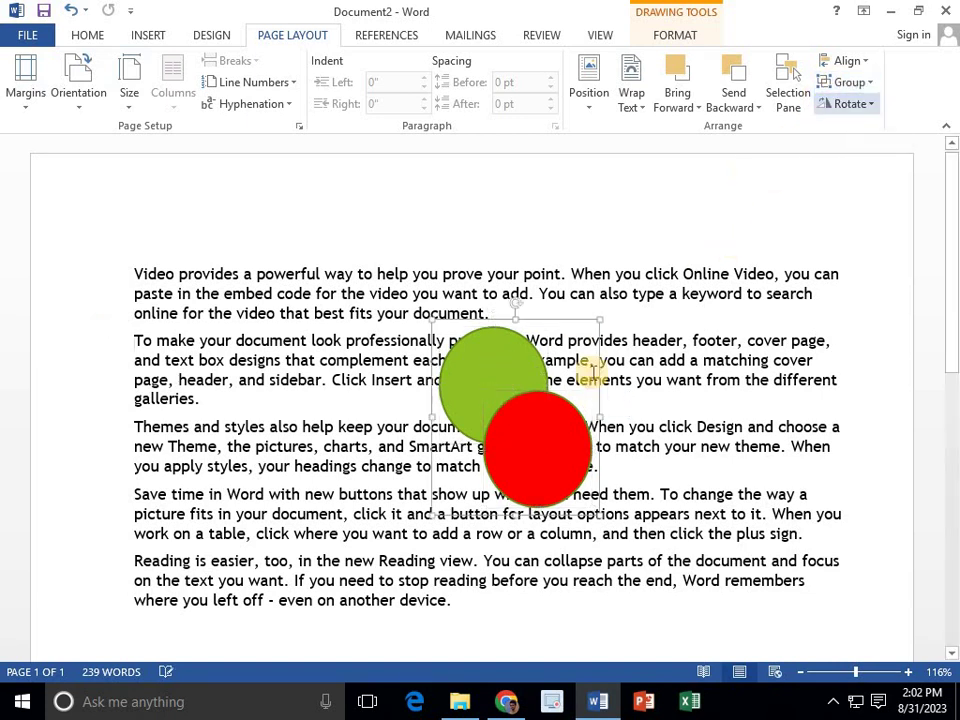
- Move the grouped ovals slightly down and to the left, and ungroup them
{"action": "left_click_drag", "start_coordinate": [589, 422], "coordinate": [537, 437]}
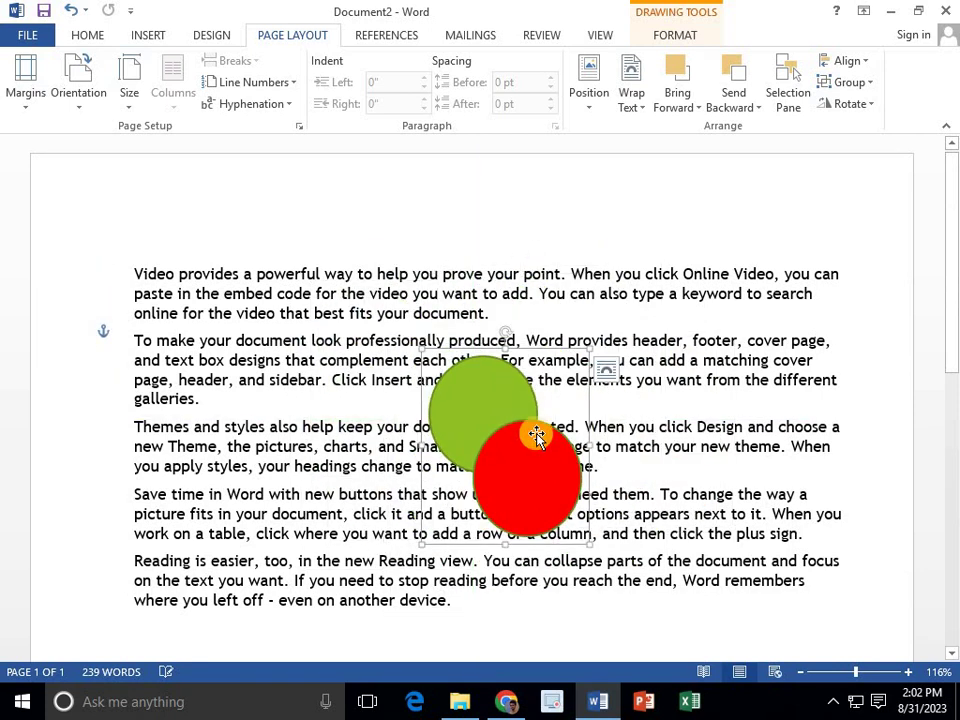
{"action": "left_click", "coordinate": [849, 82]}
{"action": "left_click", "coordinate": [849, 133]}
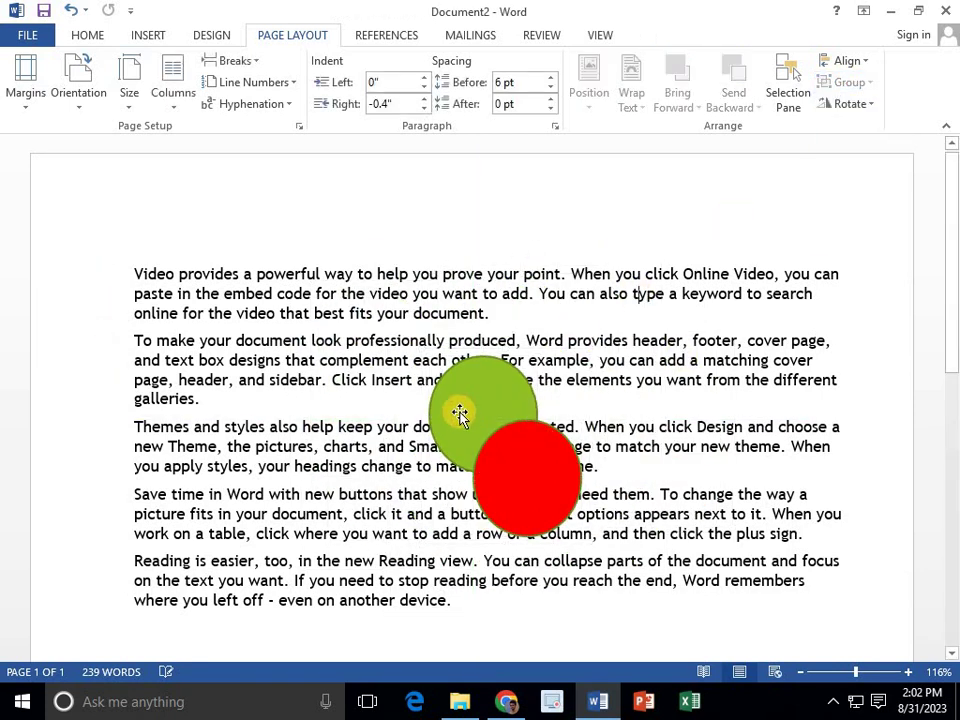
- Move the green oval up and to the left, clear of the red one, and rotate it freehand
{"action": "mouse_move", "coordinate": [461, 411]}
{"action": "left_mouse_down"}
{"action": "mouse_move", "coordinate": [461, 396]}
{"action": "mouse_move", "coordinate": [400, 421]}
{"action": "left_mouse_up"}
{"action": "left_click", "coordinate": [567, 345]}
{"action": "left_click", "coordinate": [866, 106]}
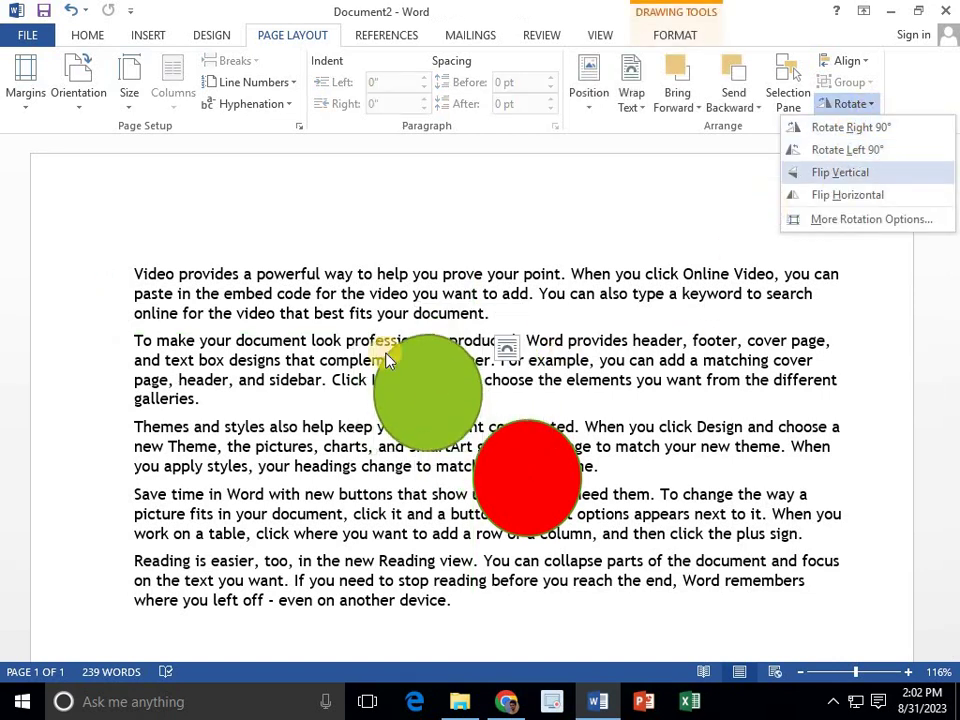
{"action": "left_click", "coordinate": [429, 386]}
{"action": "left_click_drag", "start_coordinate": [384, 327], "coordinate": [400, 310]}
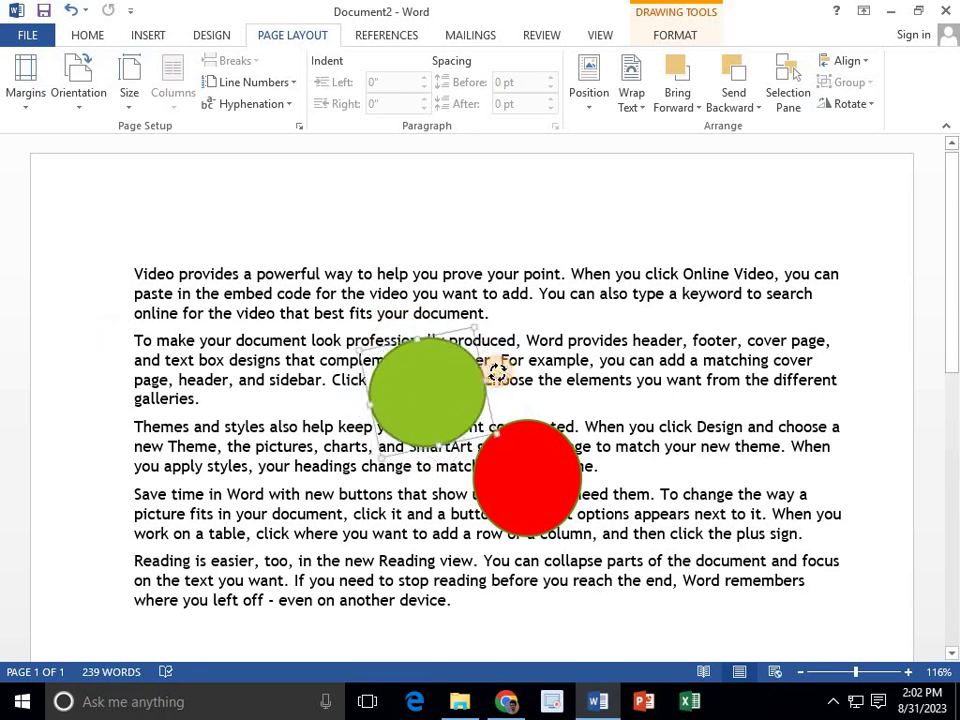
- Switch to the YouTube channel page in Chrome and show its playlists
{"action": "left_click", "coordinate": [296, 38]}
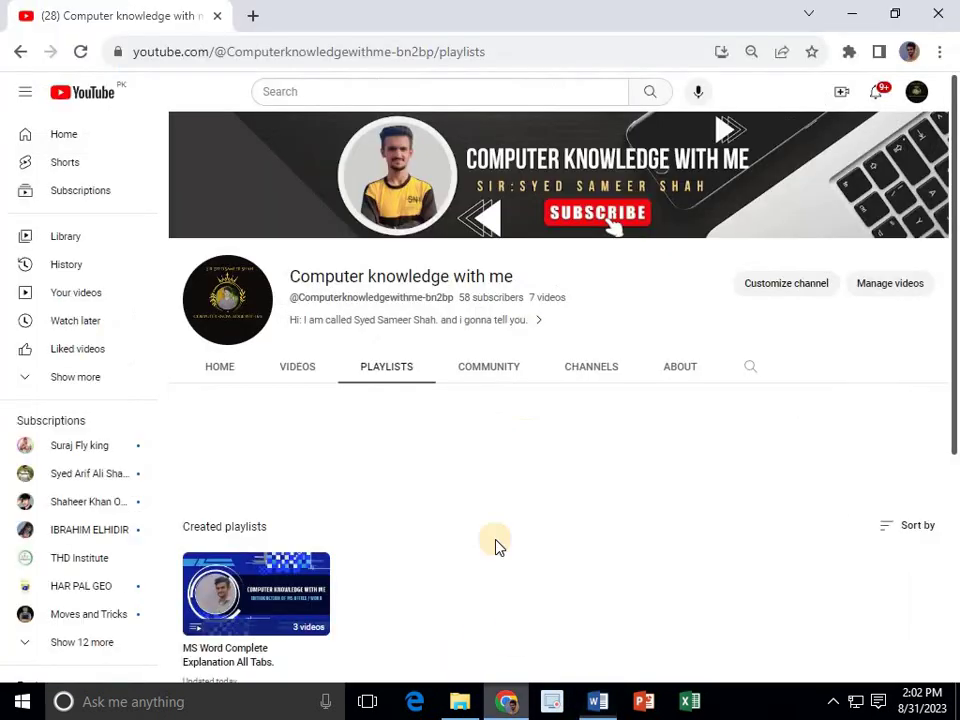
{"action": "left_click", "coordinate": [379, 369]}
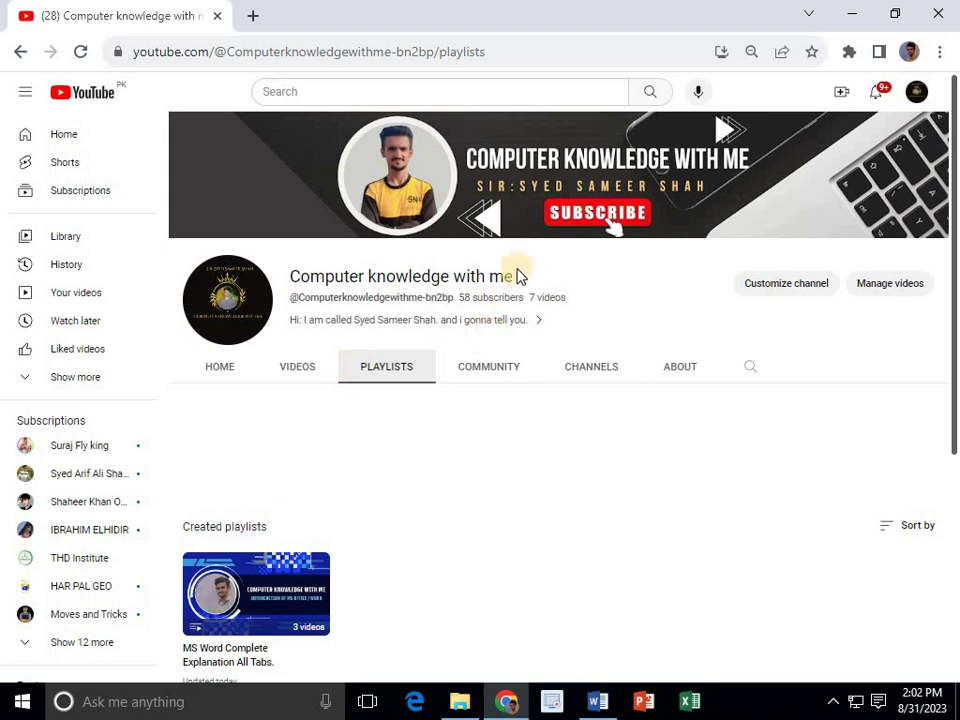